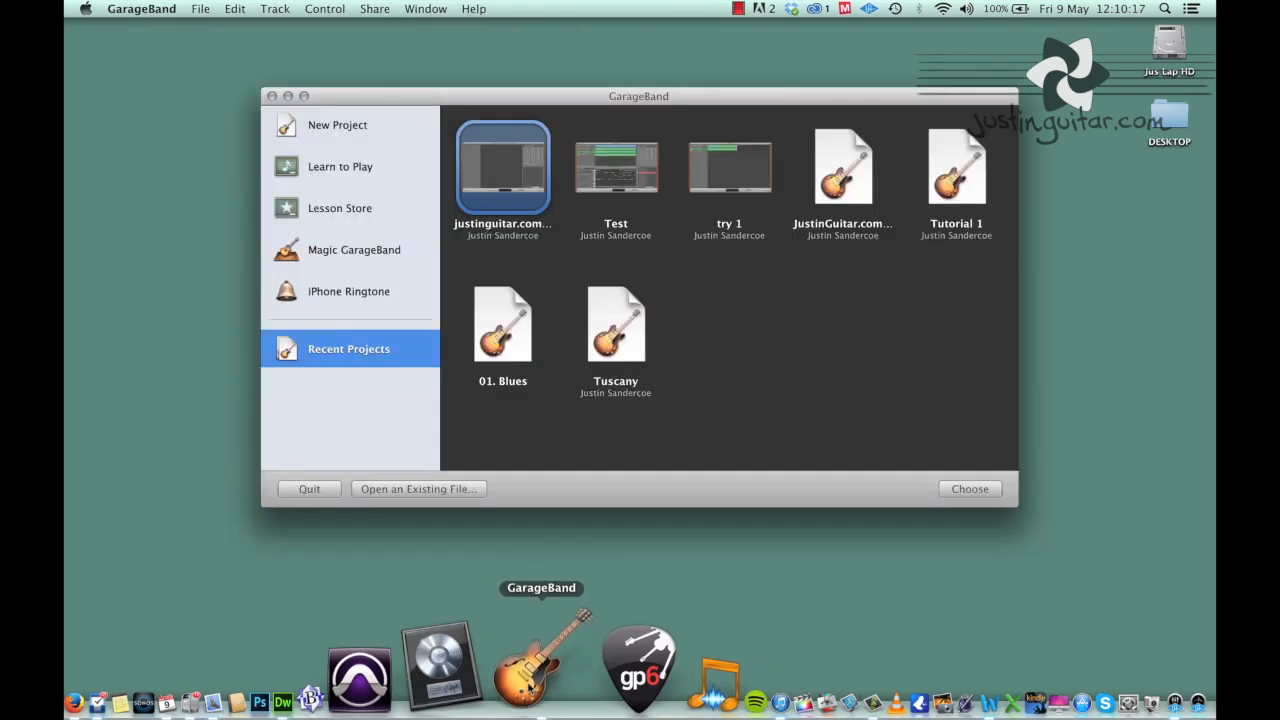
Create a new project from the Loops template named "justinguitar.com – Using Loops", keeping the default tempo, signature and key
left_click(354, 127)
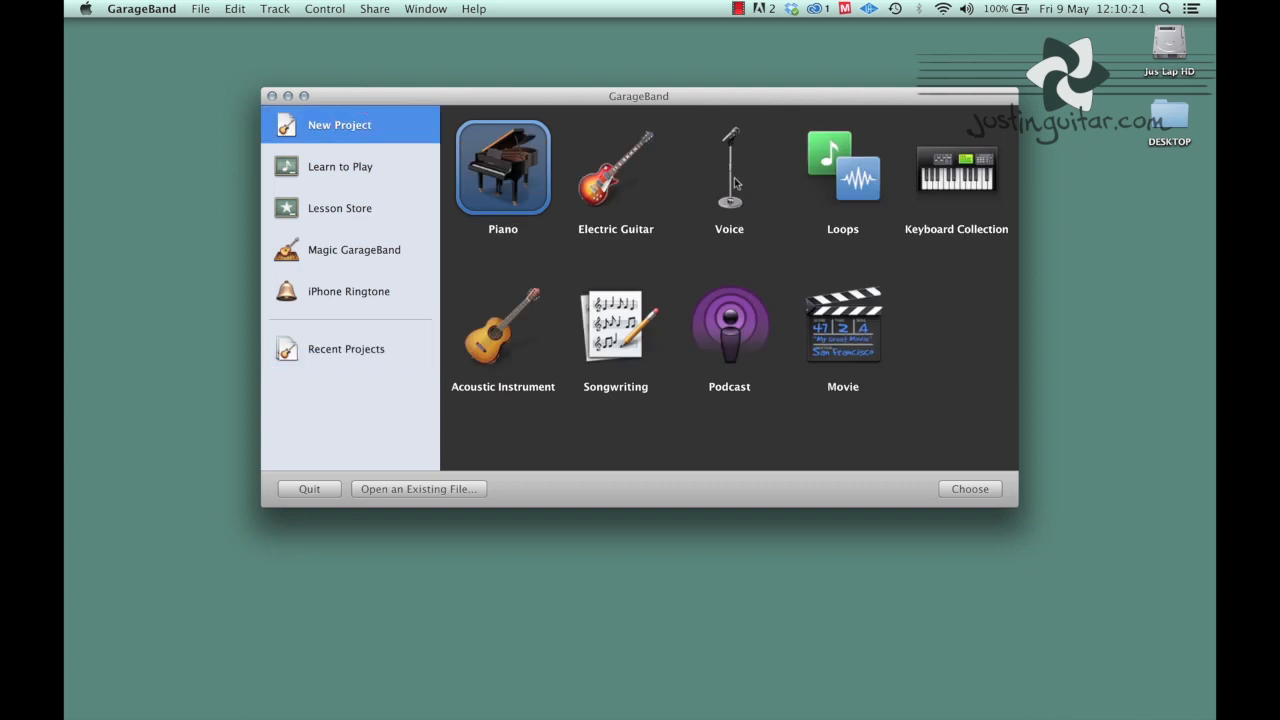
double_click(852, 183)
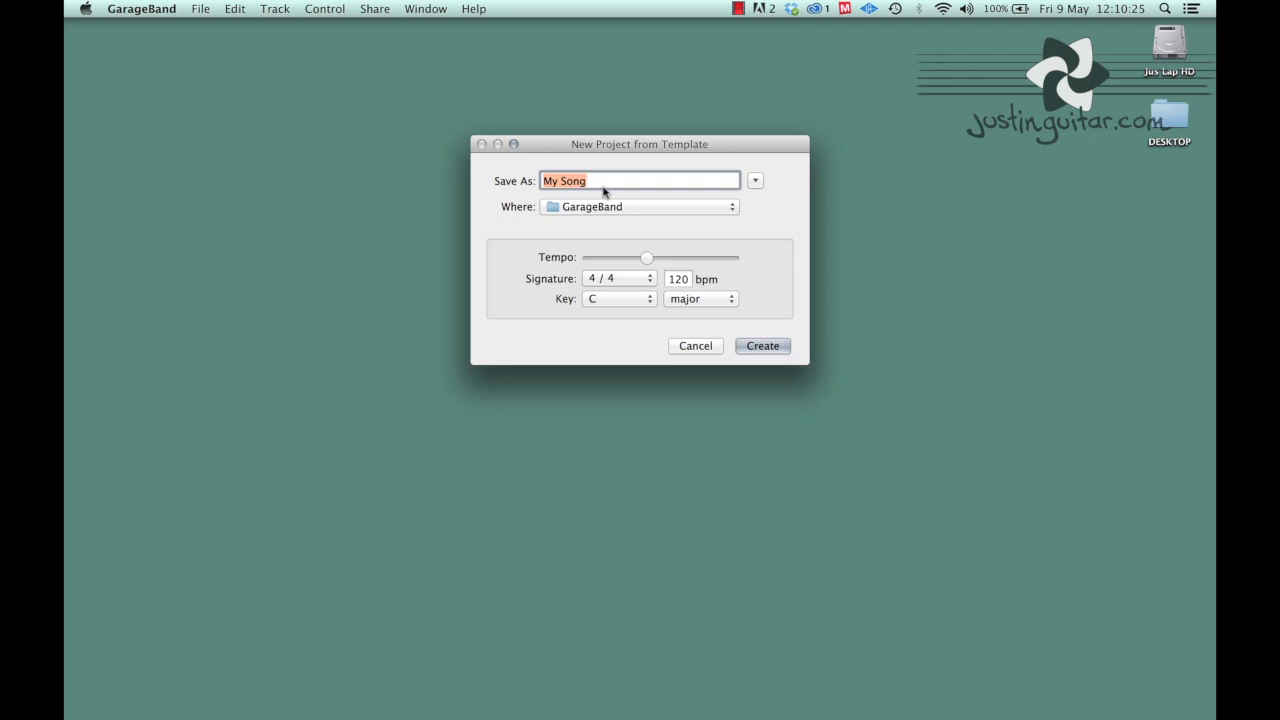
type("justinguitar.com – Using Lo")
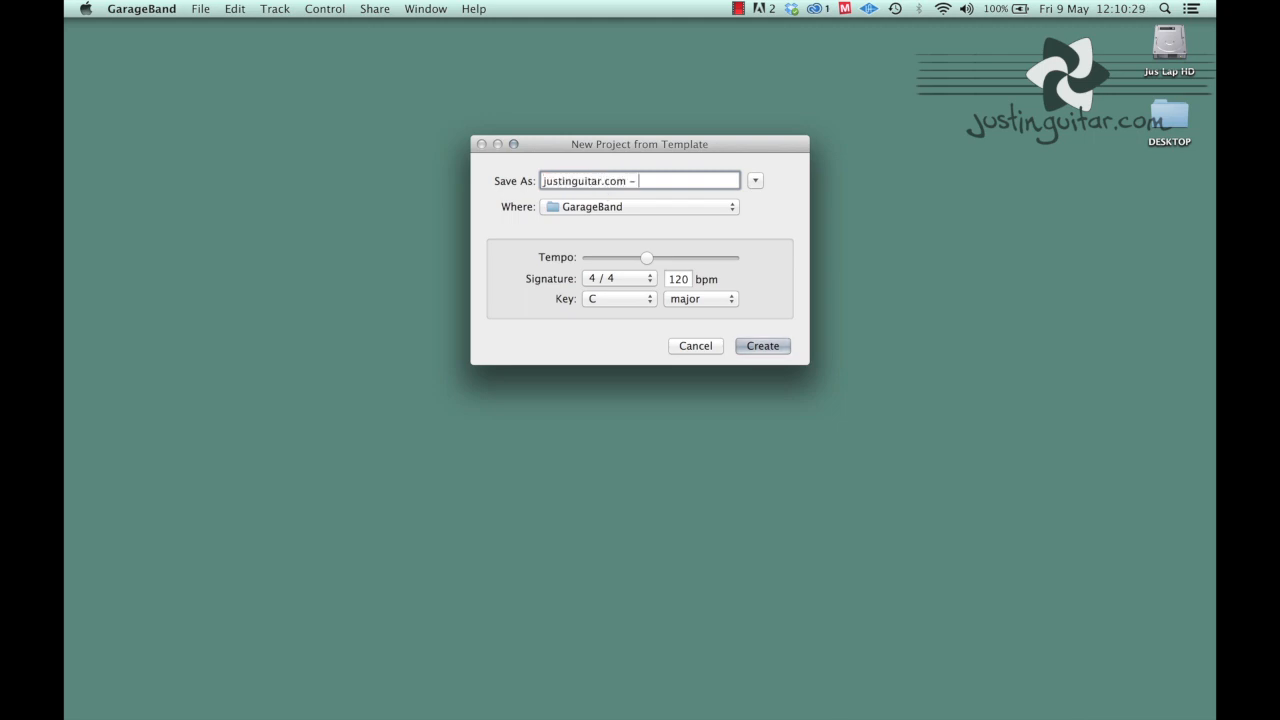
type("ops")
left_click(768, 347)
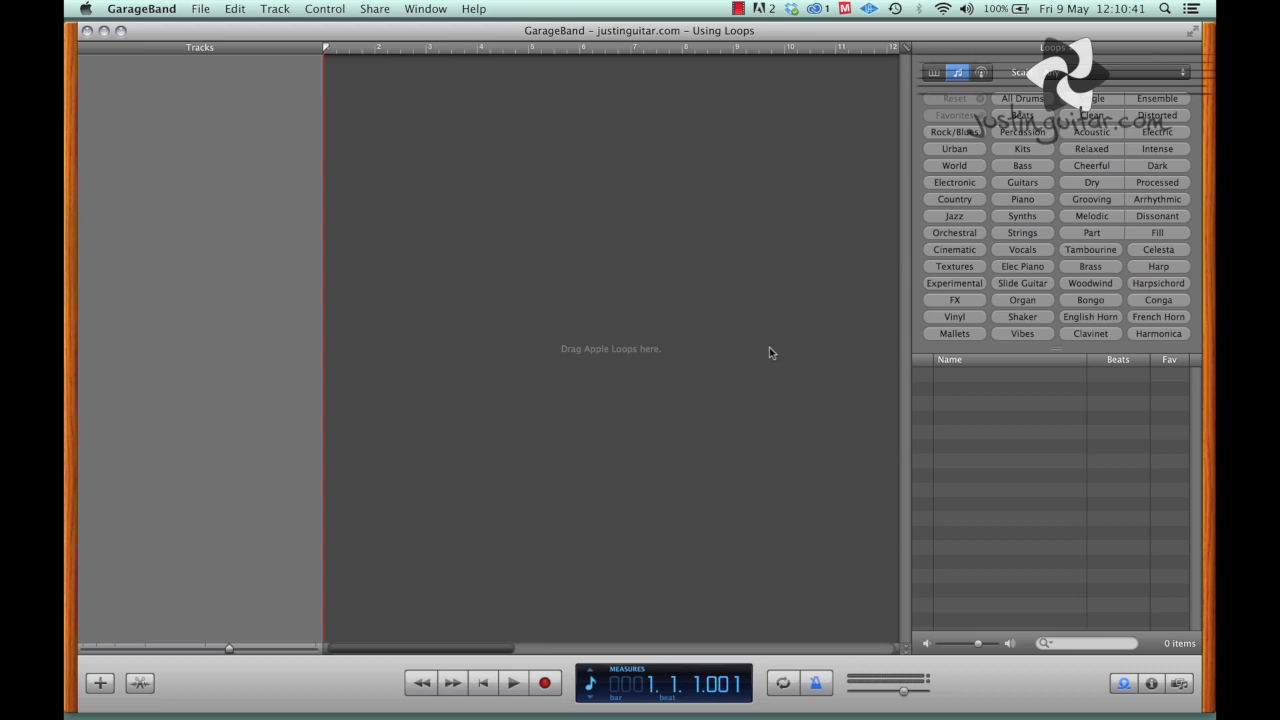
left_click_drag(686, 38, 686, 34)
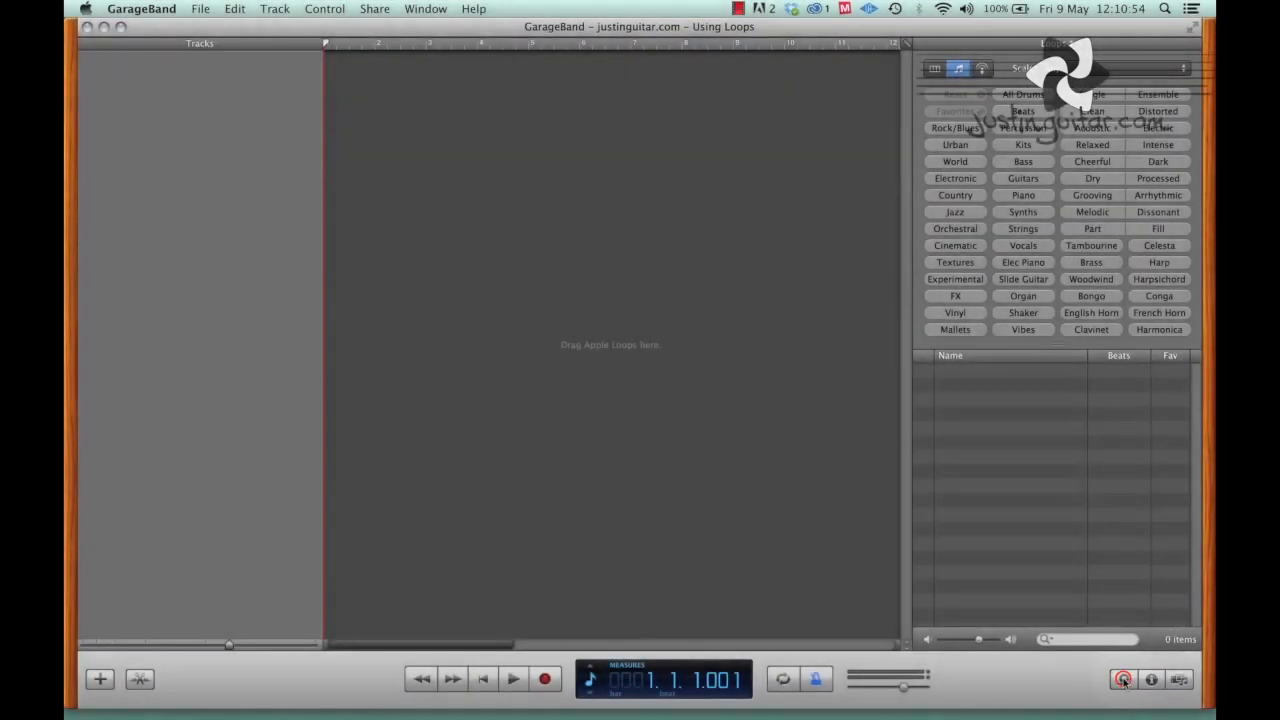
Filter the loop browser to All Drums and preview 12-8 Jazzy Drumset 06 and 60s Shuffle Drumset 04
left_click(1123, 680)
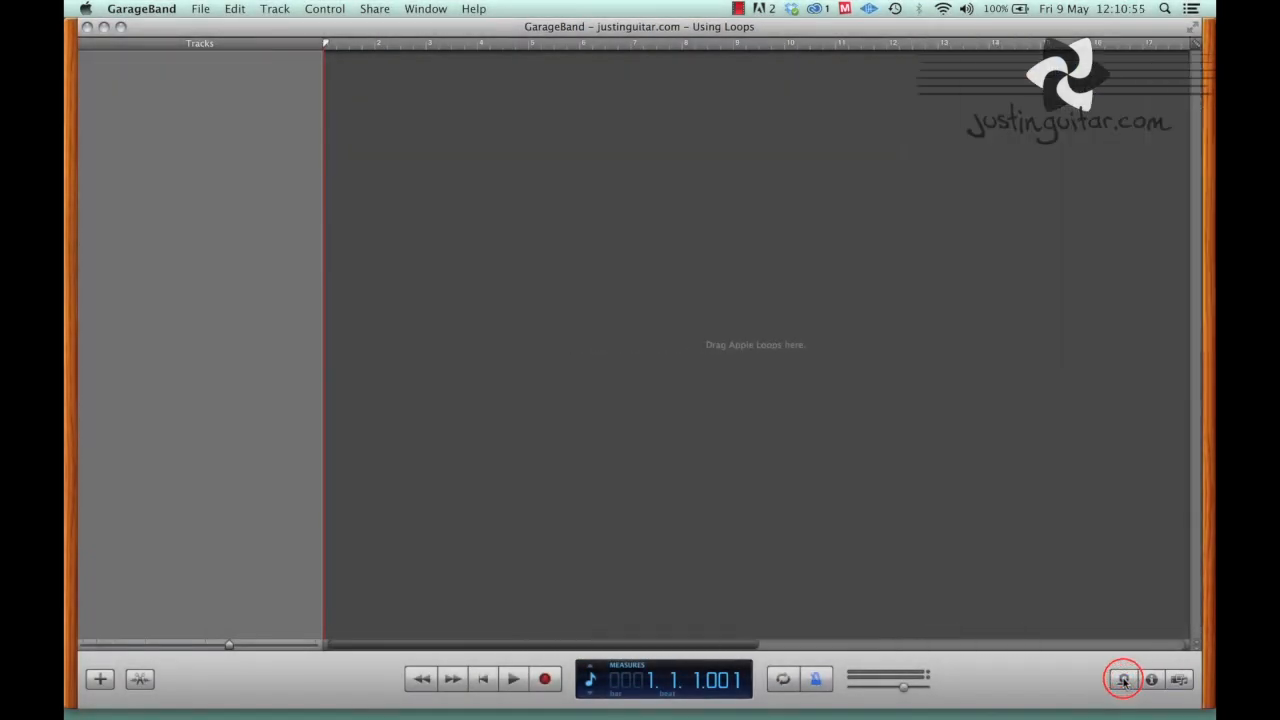
left_click(1123, 680)
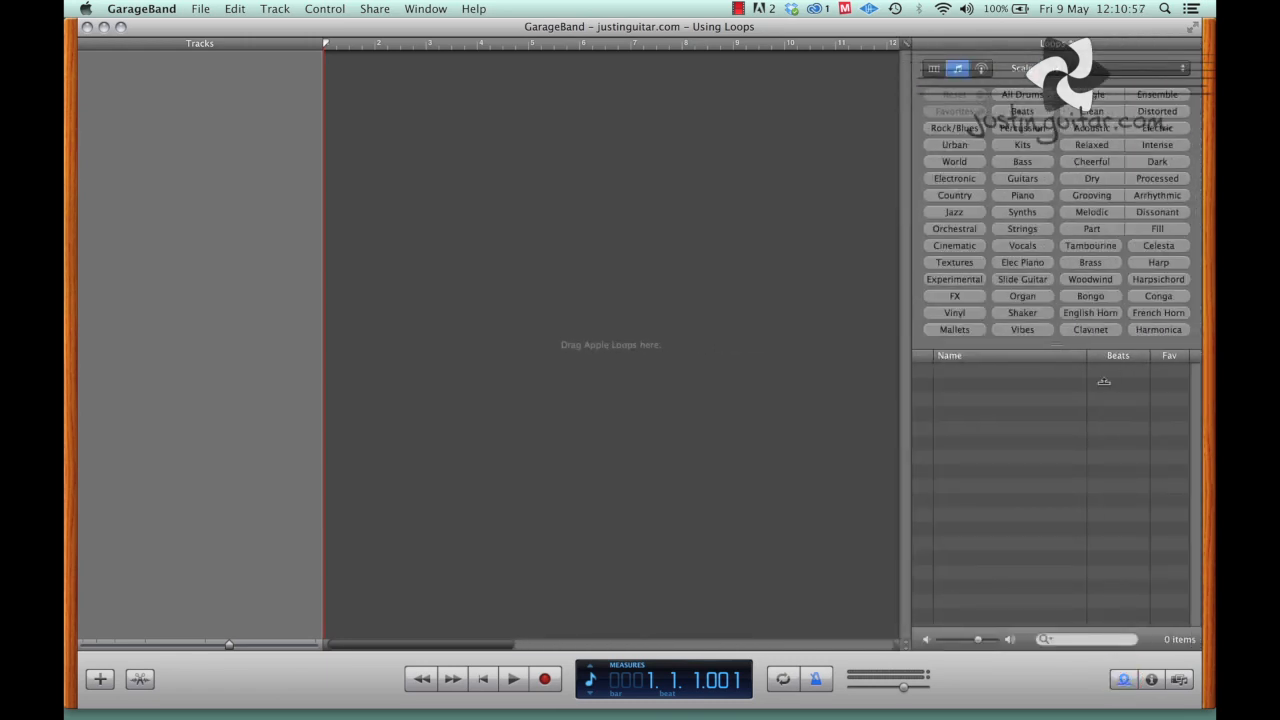
left_click(1021, 98)
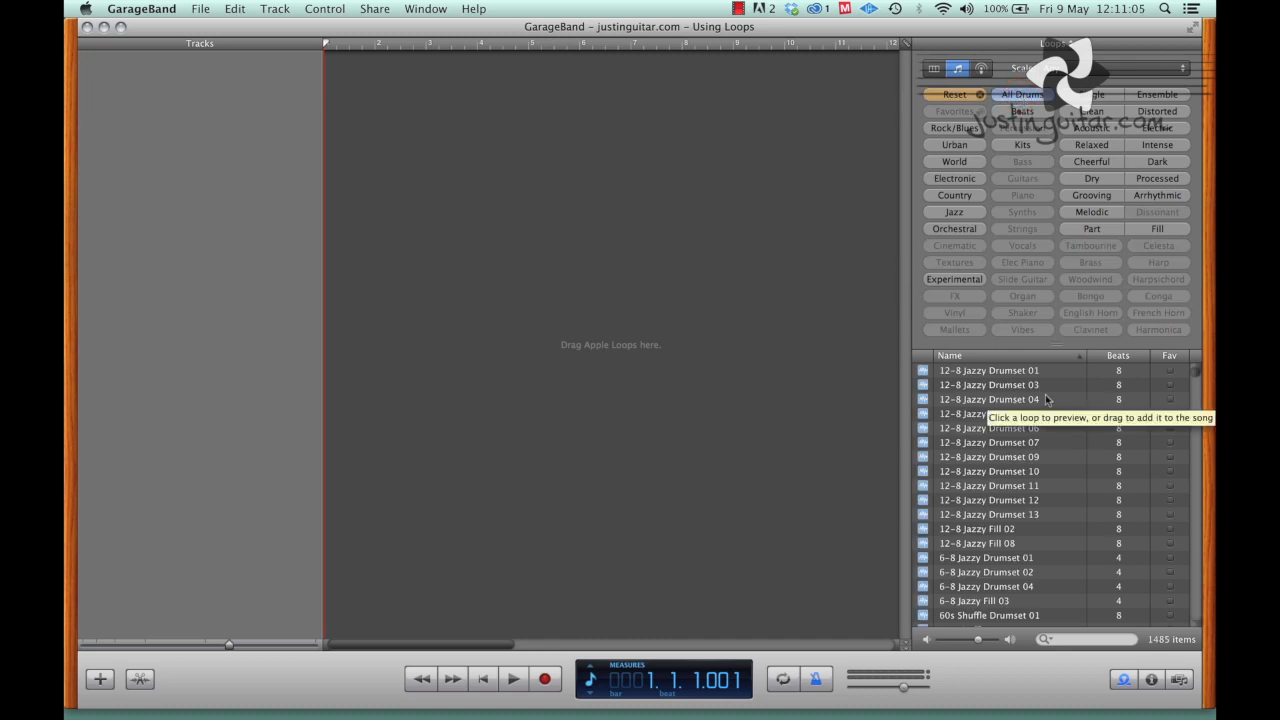
left_click(972, 429)
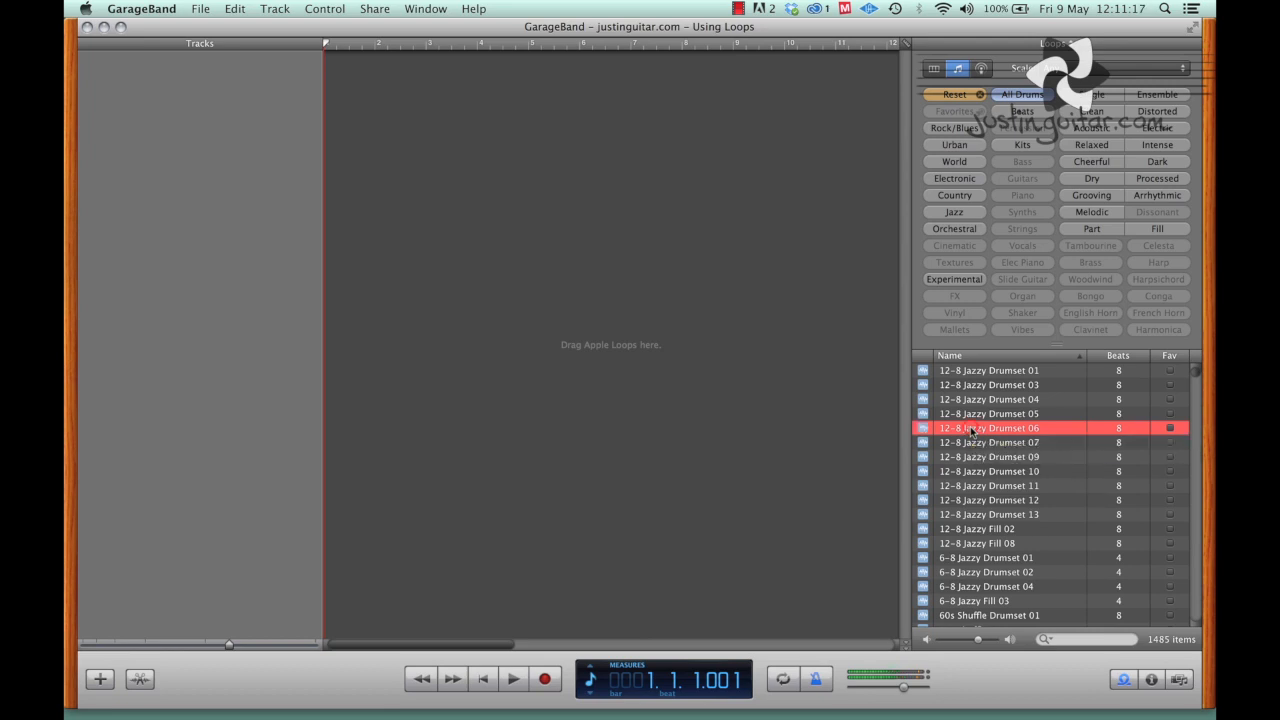
scroll(972, 432, "down", 3)
scroll(973, 432, "down", 3)
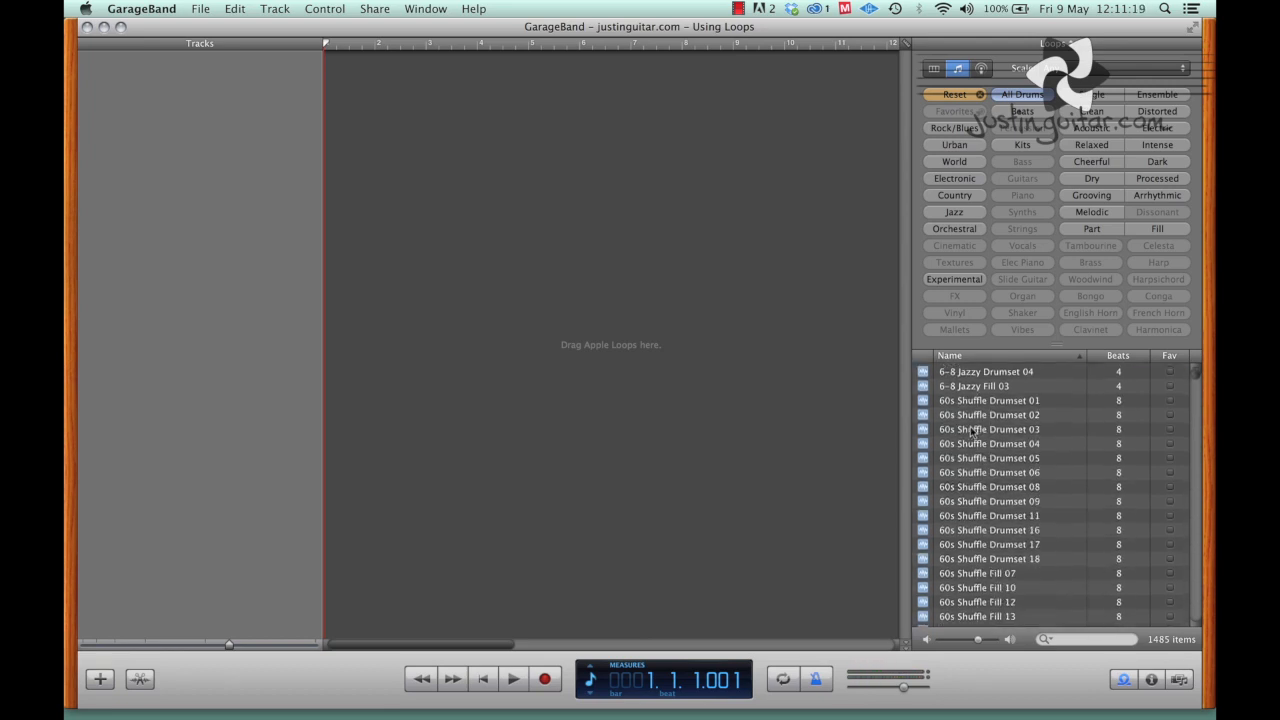
left_click(965, 445)
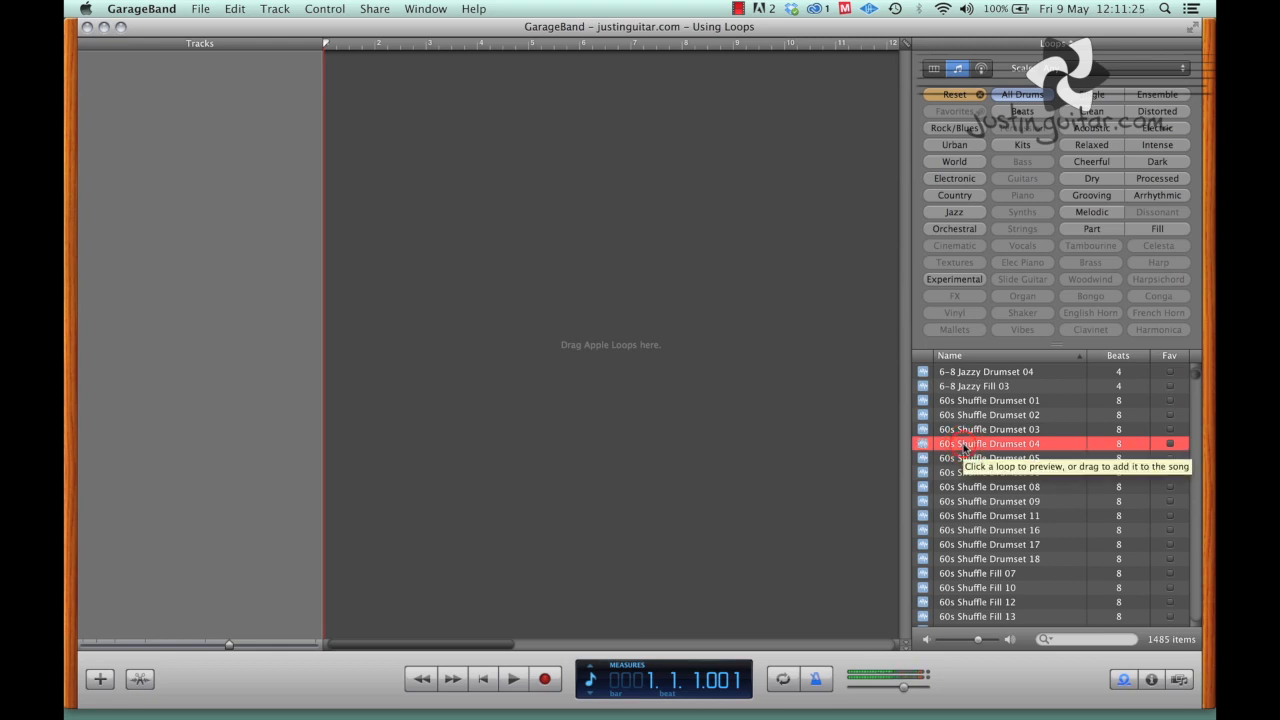
Find and preview the Bar Band Basic Drumset 04 loop, and add it on a new track at measure 1
scroll(965, 447, "down", 8)
scroll(965, 447, "down", 10)
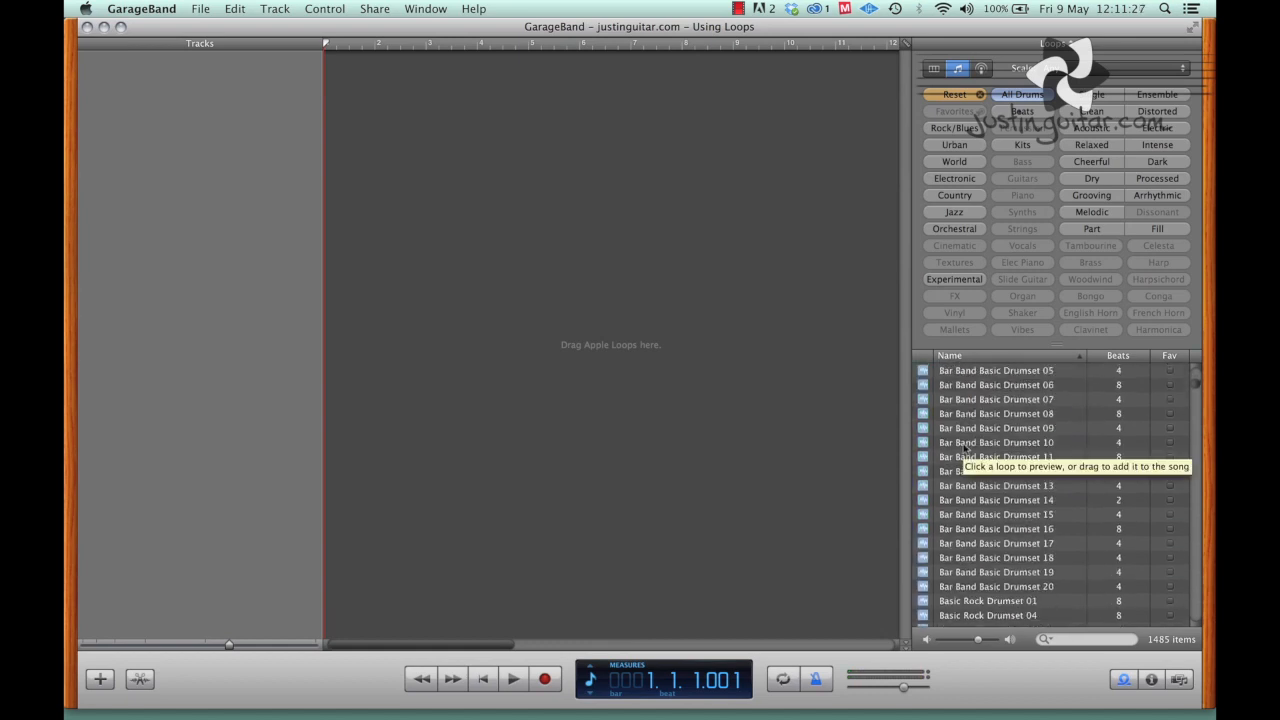
scroll(965, 447, "up", 5)
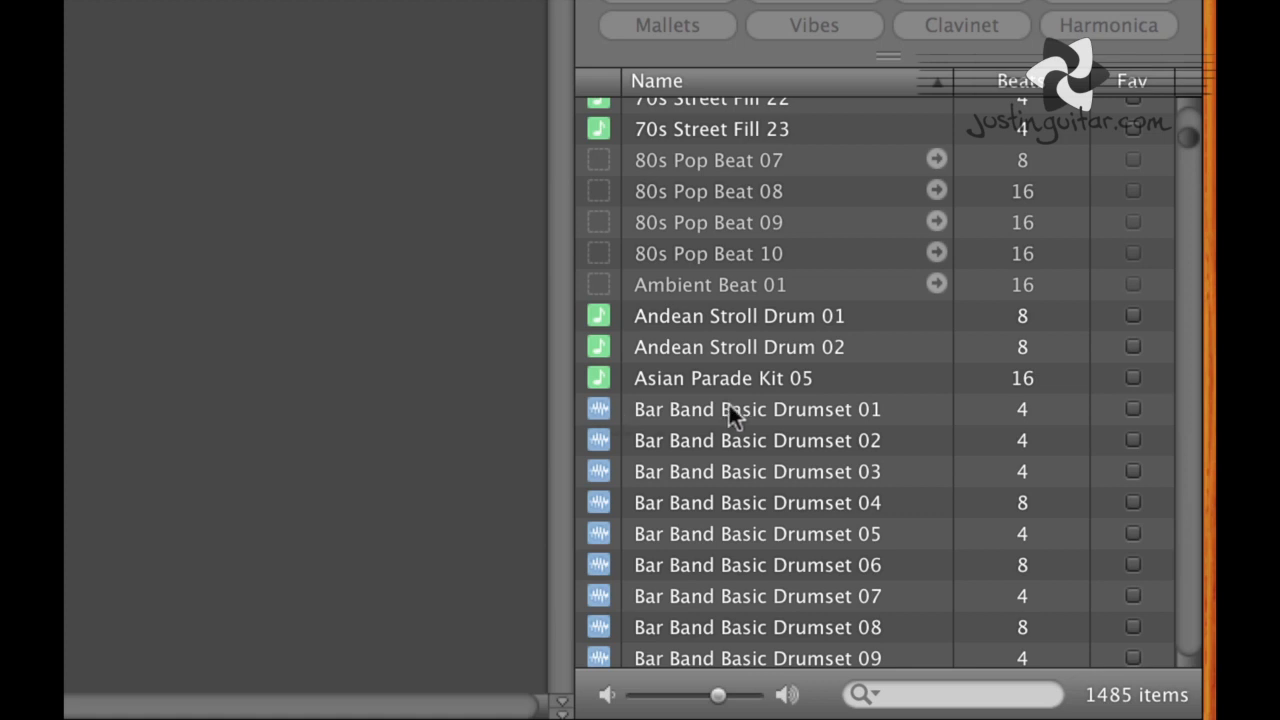
scroll(770, 408, "down", 3)
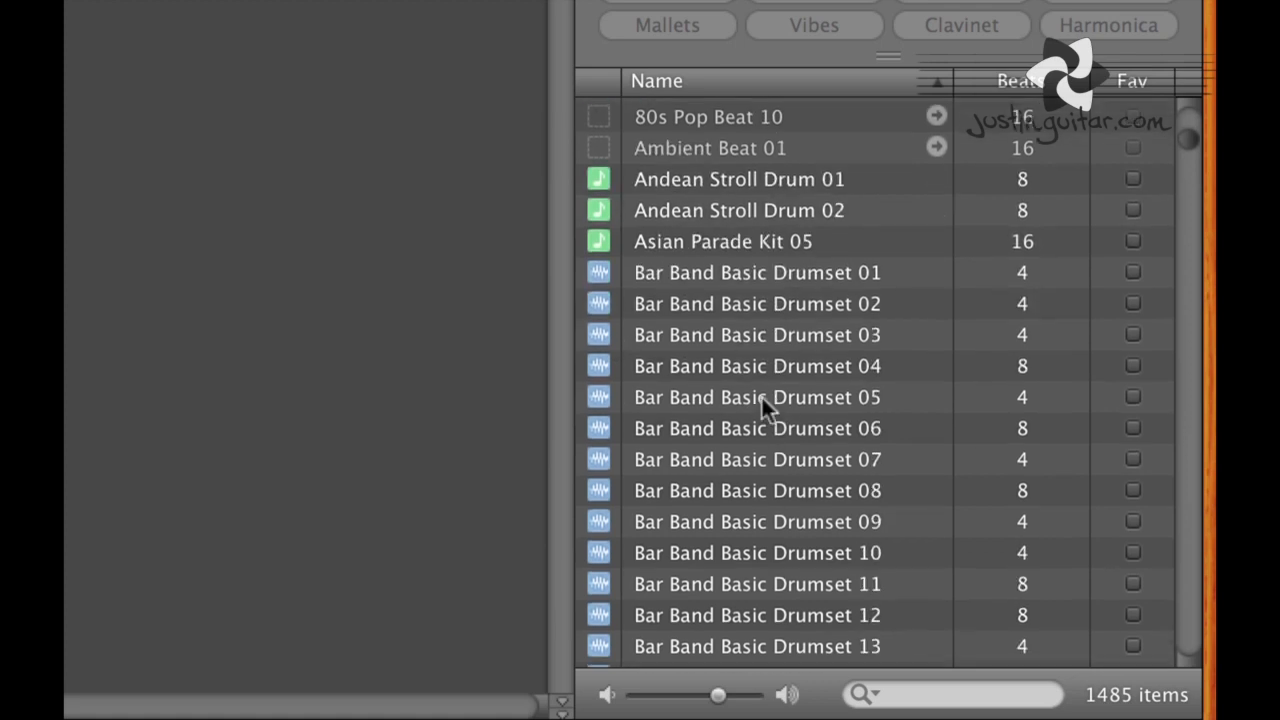
left_click(731, 364)
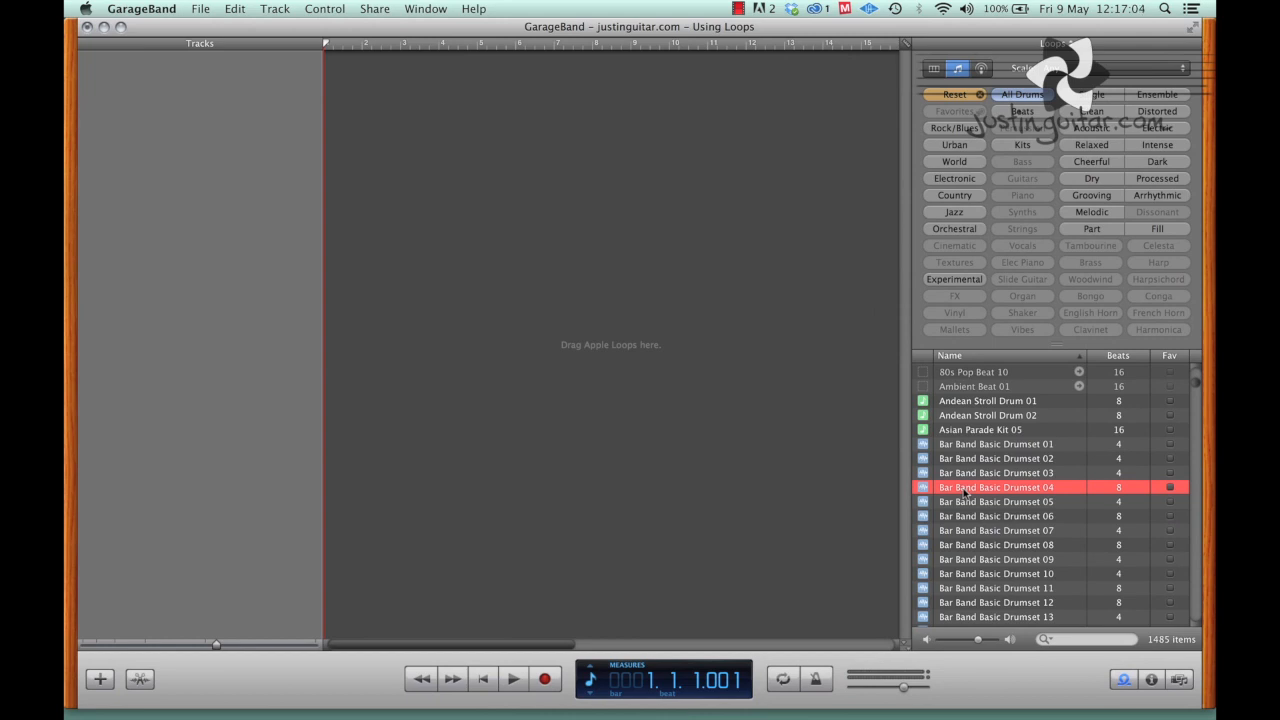
left_click_drag(963, 490, 328, 170)
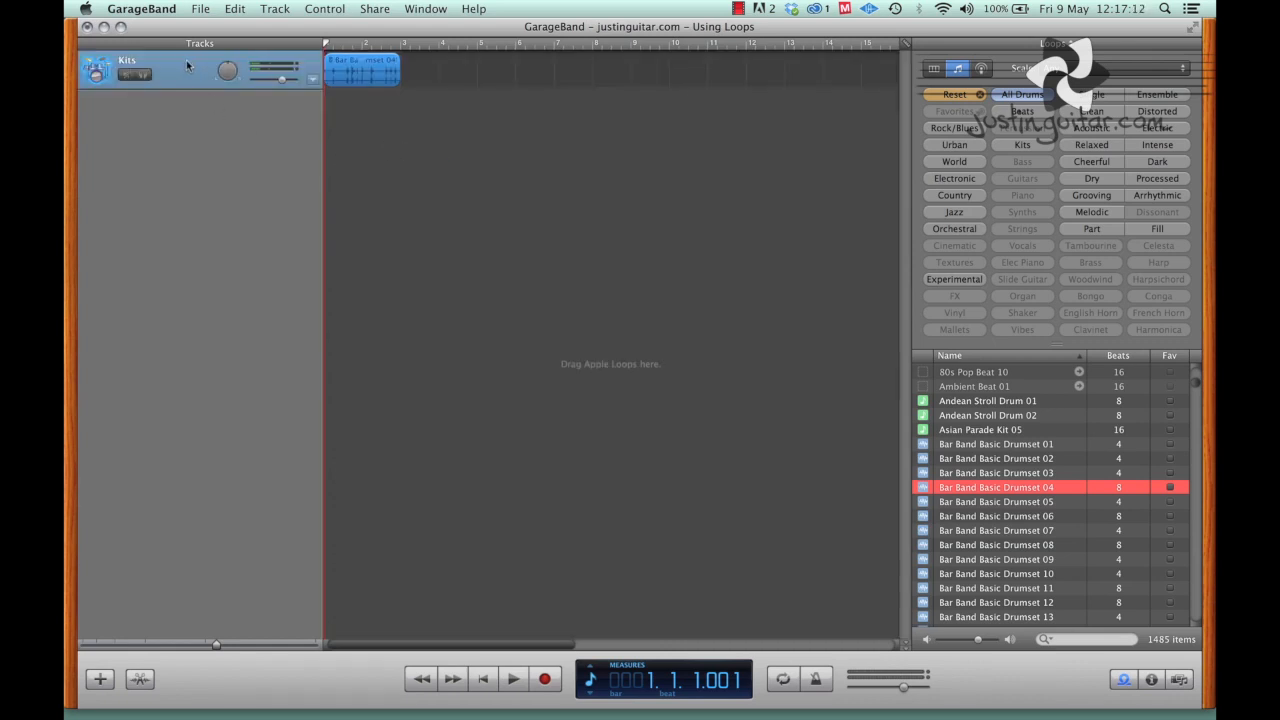
Play the drum loop through once and set the playhead at measure 2
key("space")
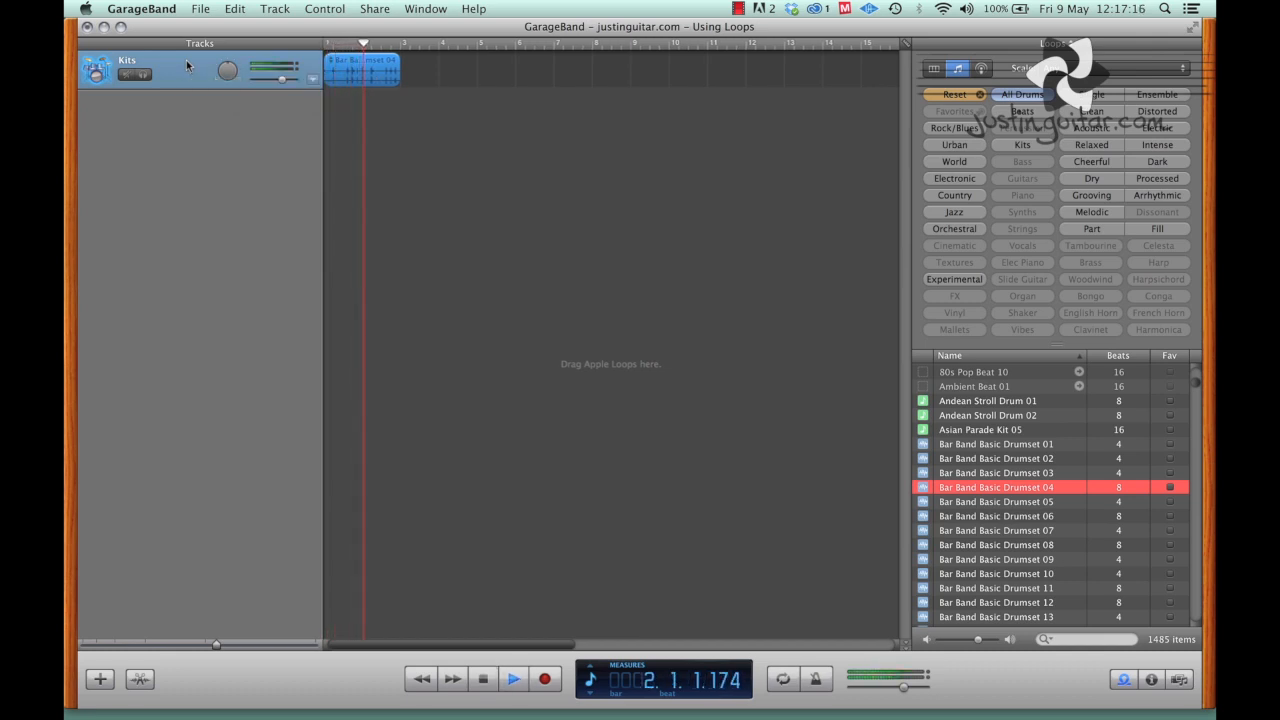
key("space")
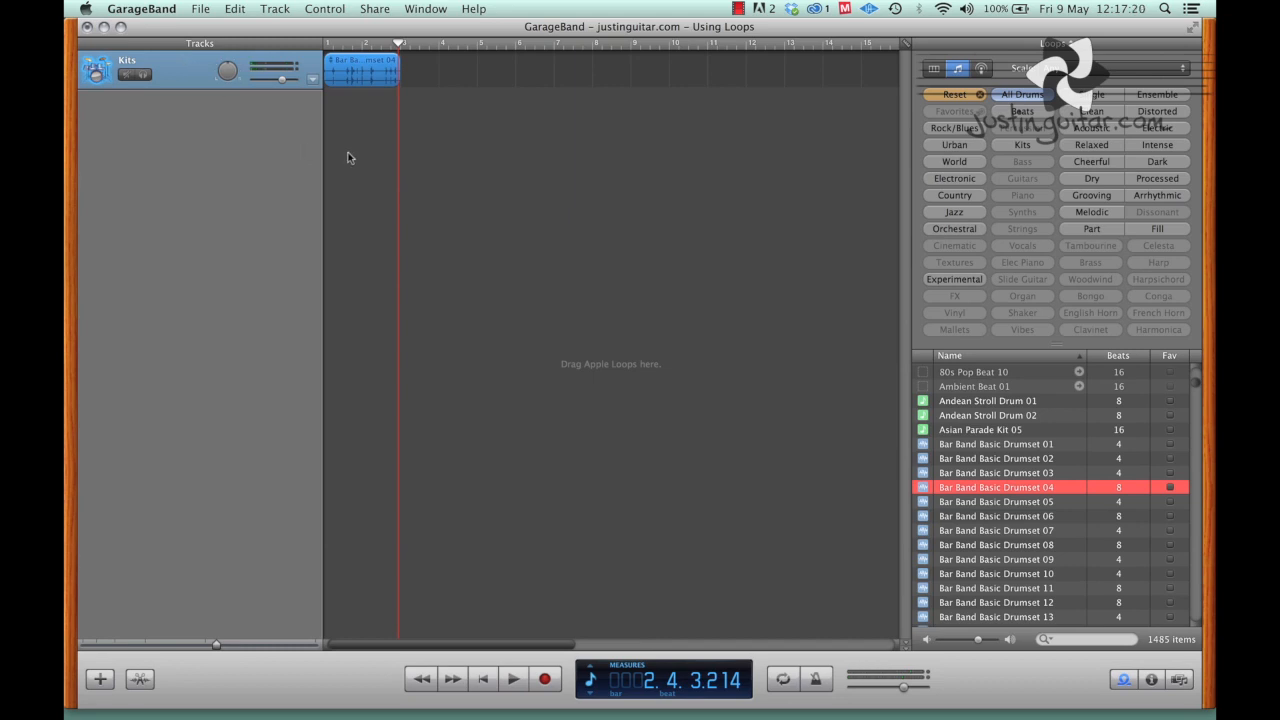
left_click(362, 43)
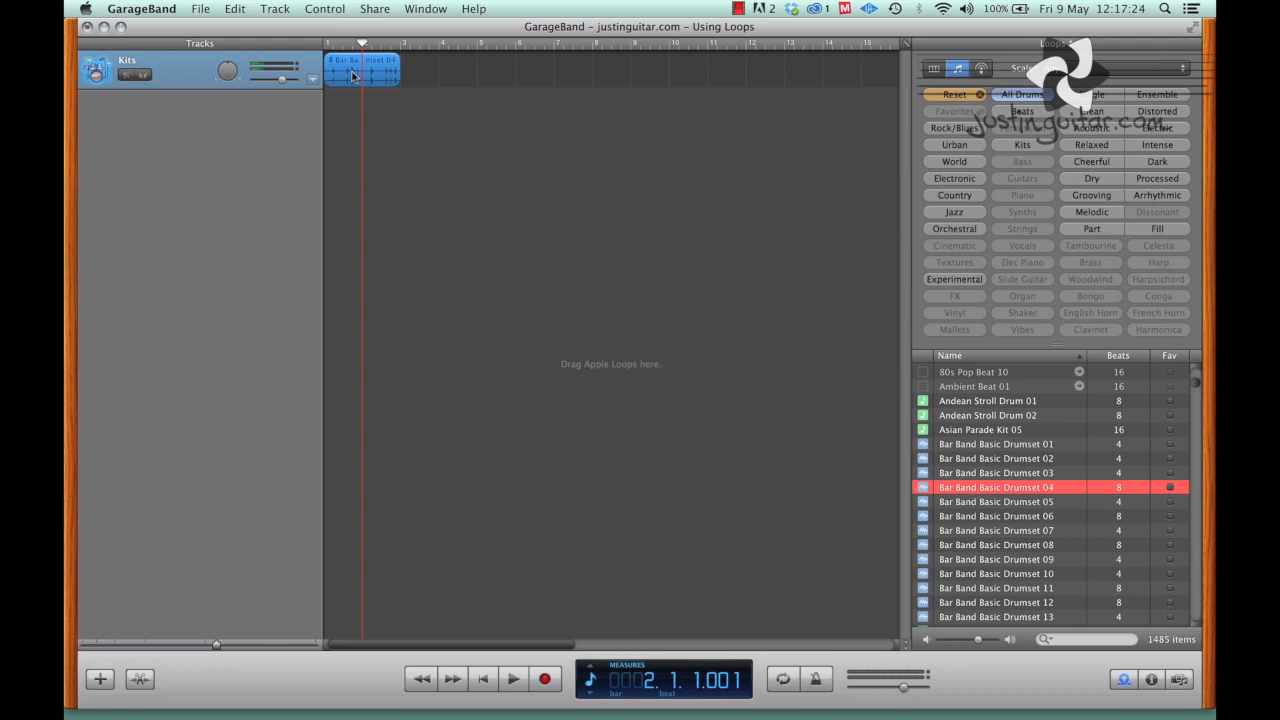
Open the drum region in the audio editor and play its waveform from the start
double_click(352, 75)
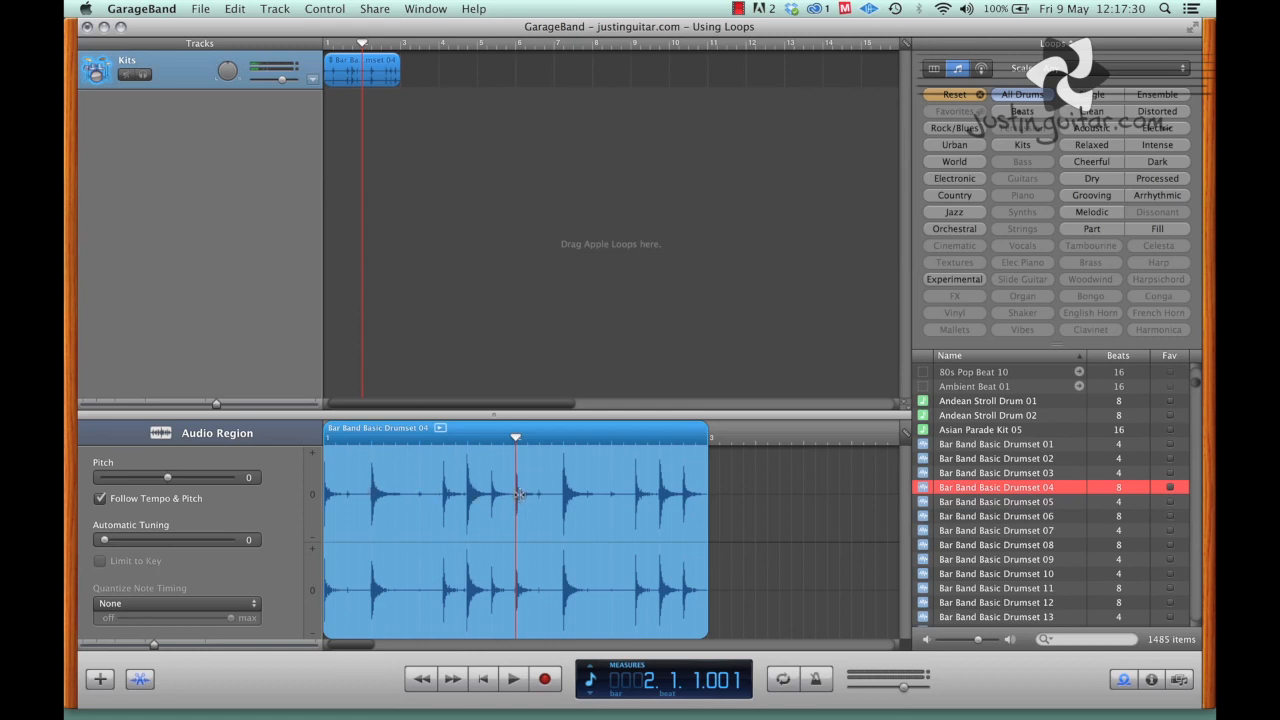
key("Return")
key("space")
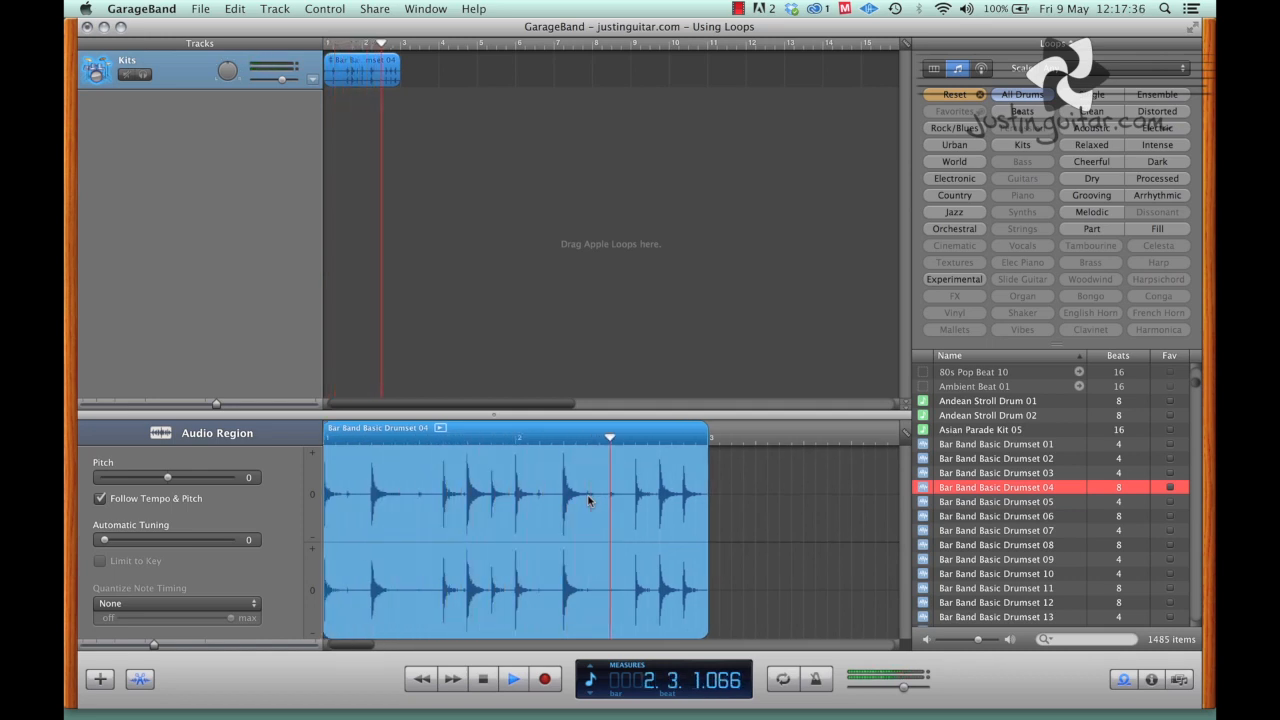
key("space")
scroll(588, 496, "left", 3)
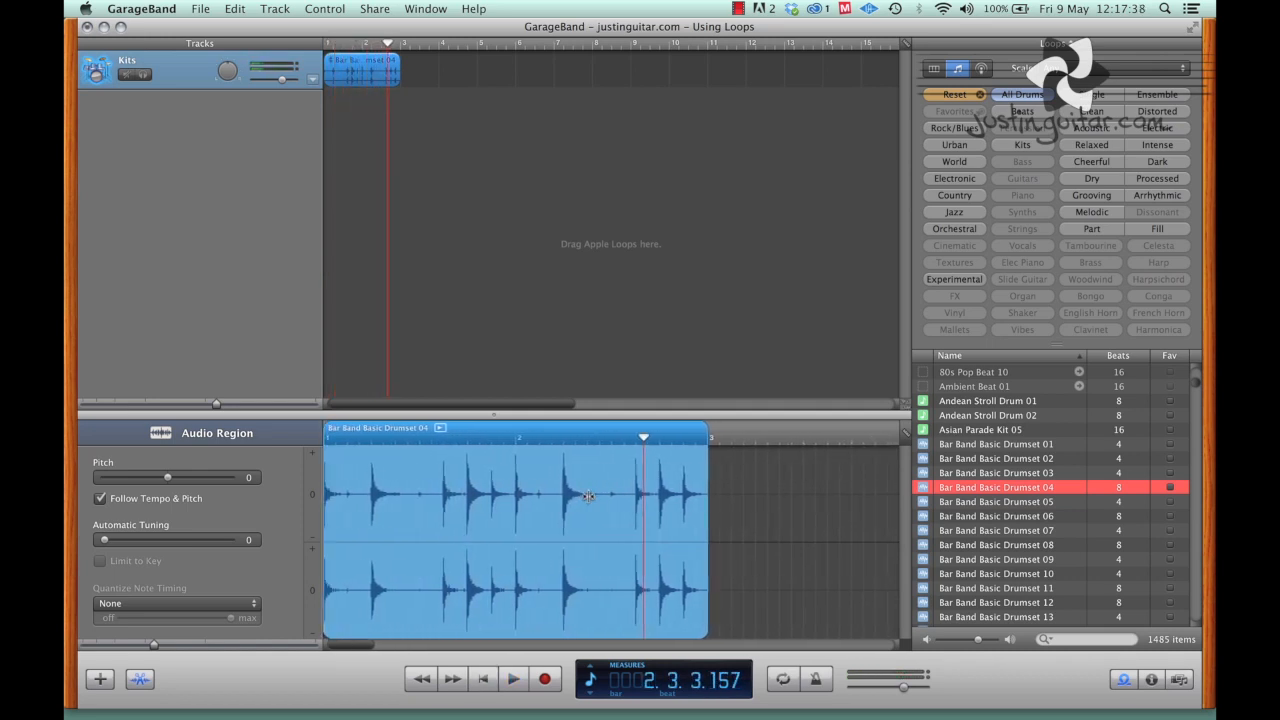
Try the drum region at pitch -5, play it from the start, and reset the pitch to 0
left_click_drag(167, 478, 141, 479)
key("Return")
key("space")
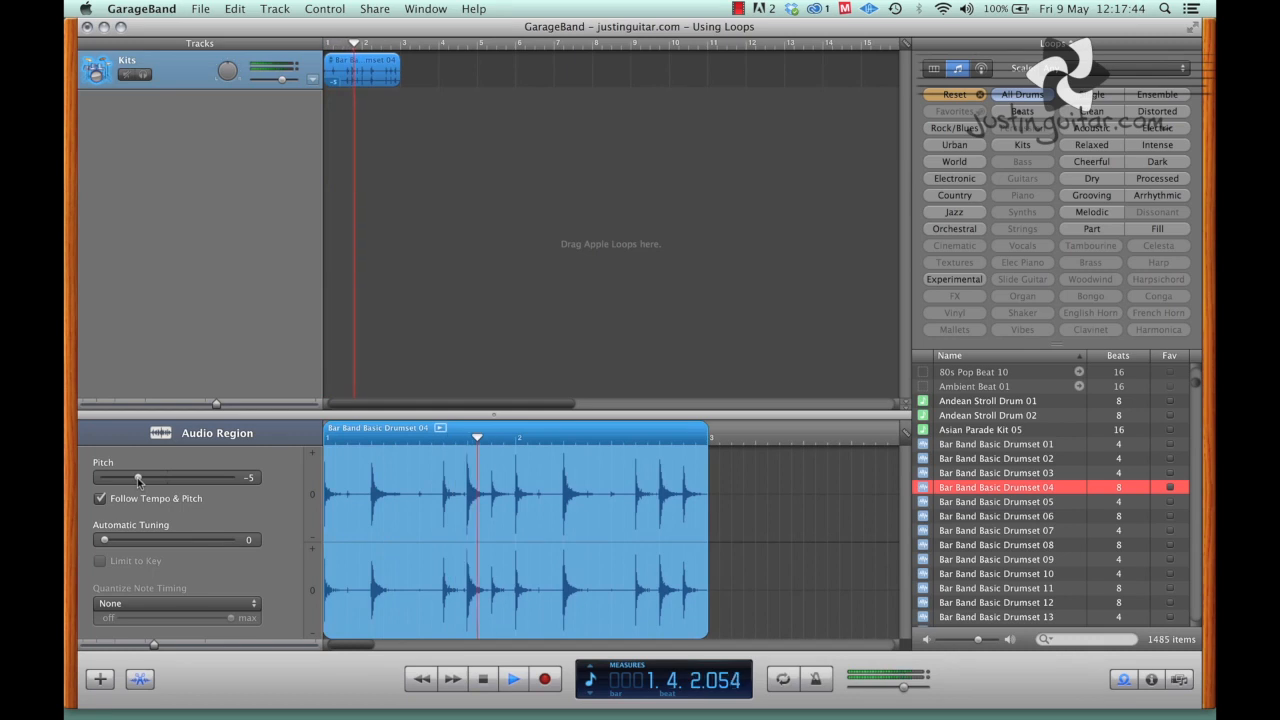
key("space")
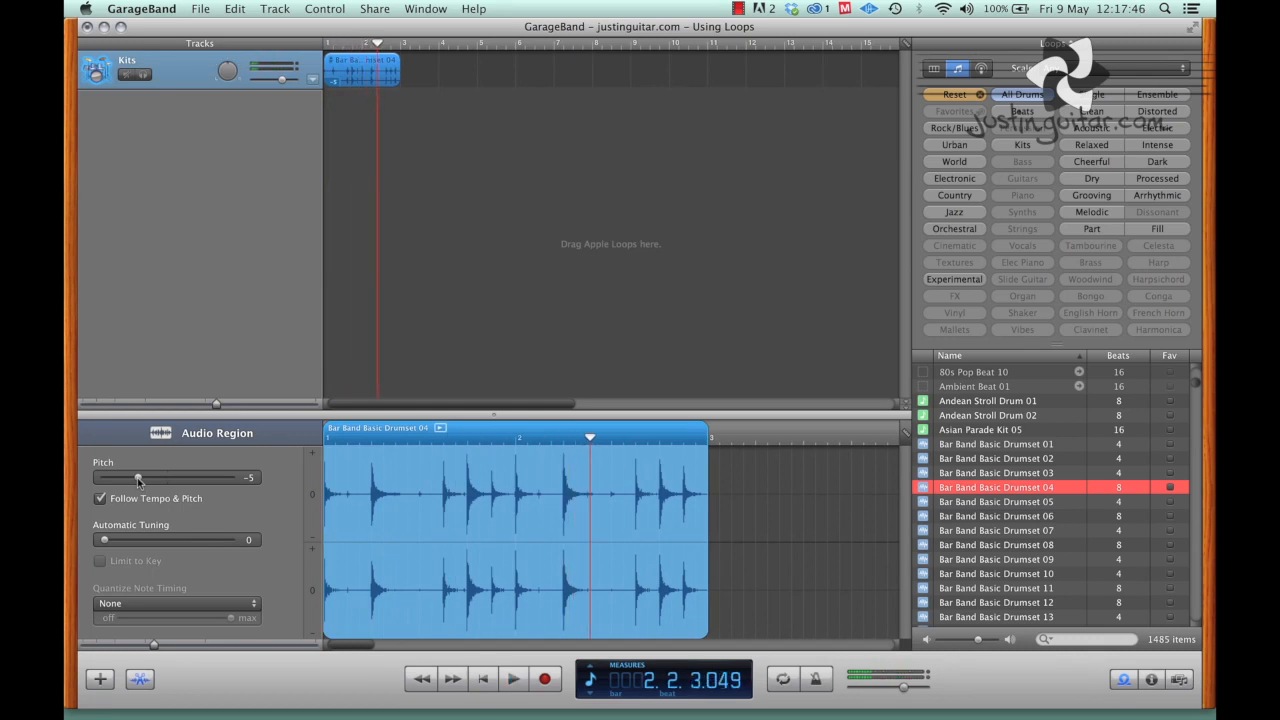
left_click_drag(137, 477, 169, 480)
Close the audio editor and copy the drum region twice, placing the copies at measures 3 and 5
double_click(360, 80)
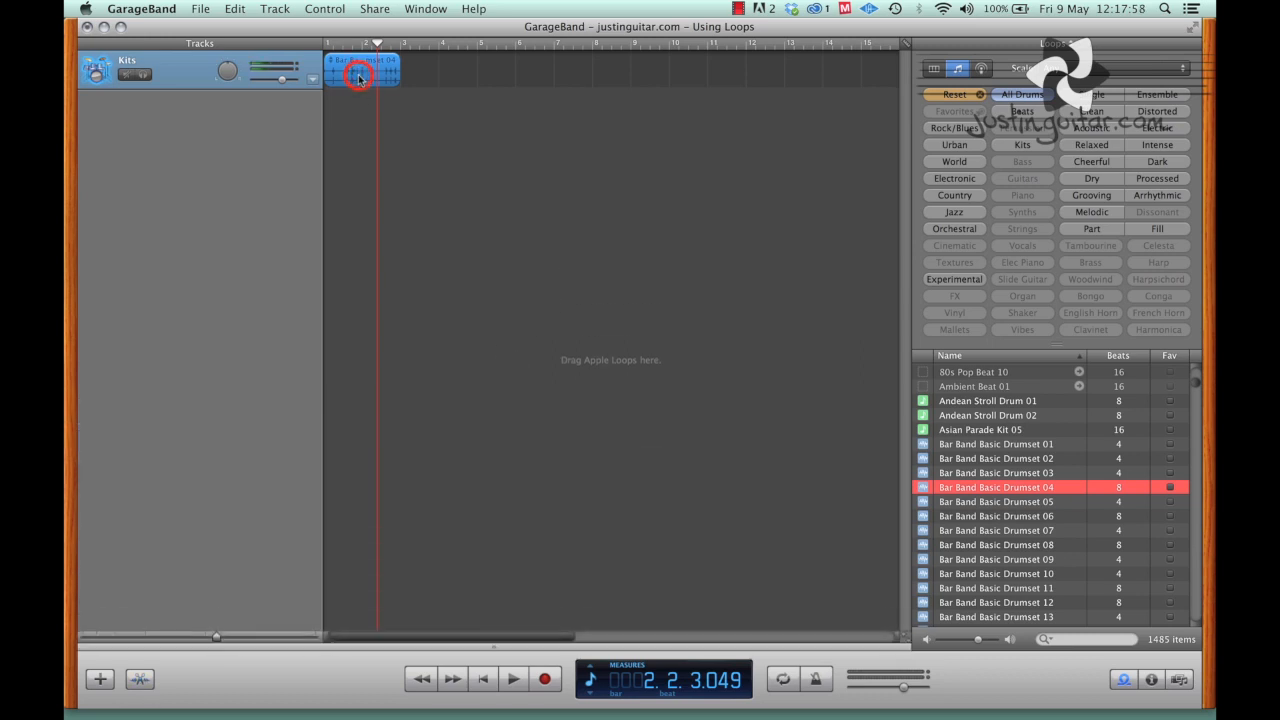
double_click(360, 80)
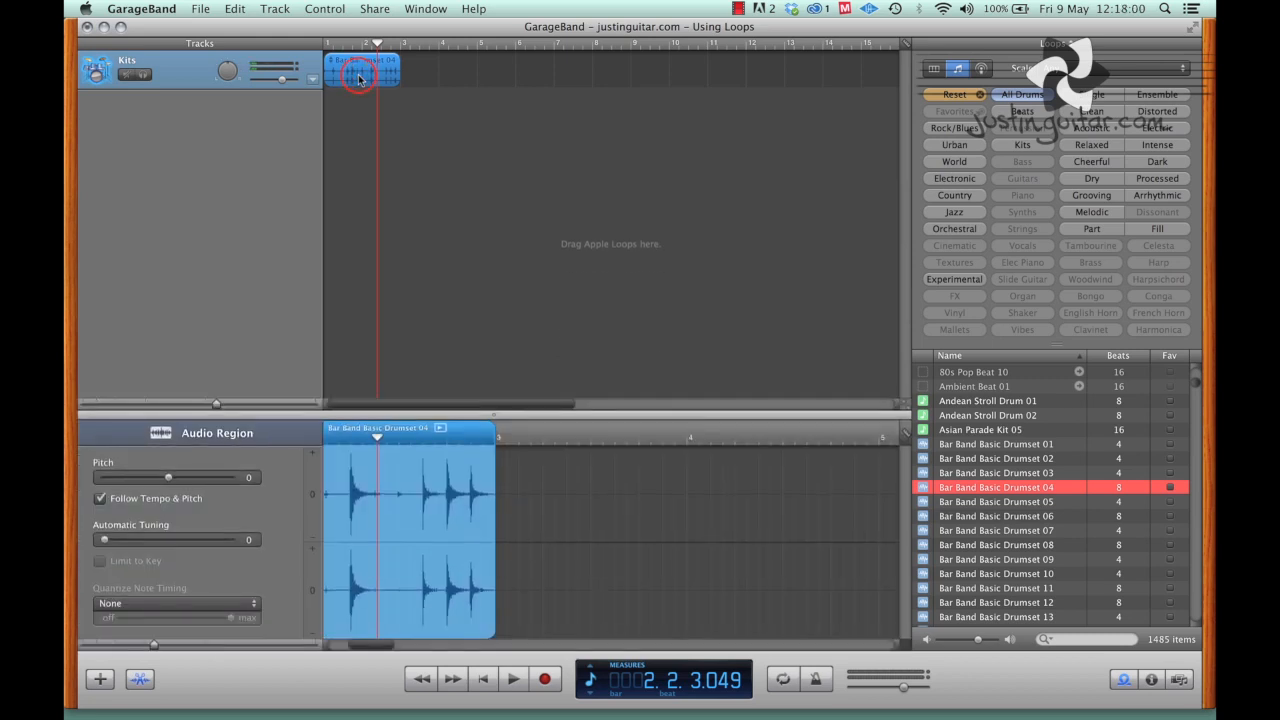
left_click(141, 680)
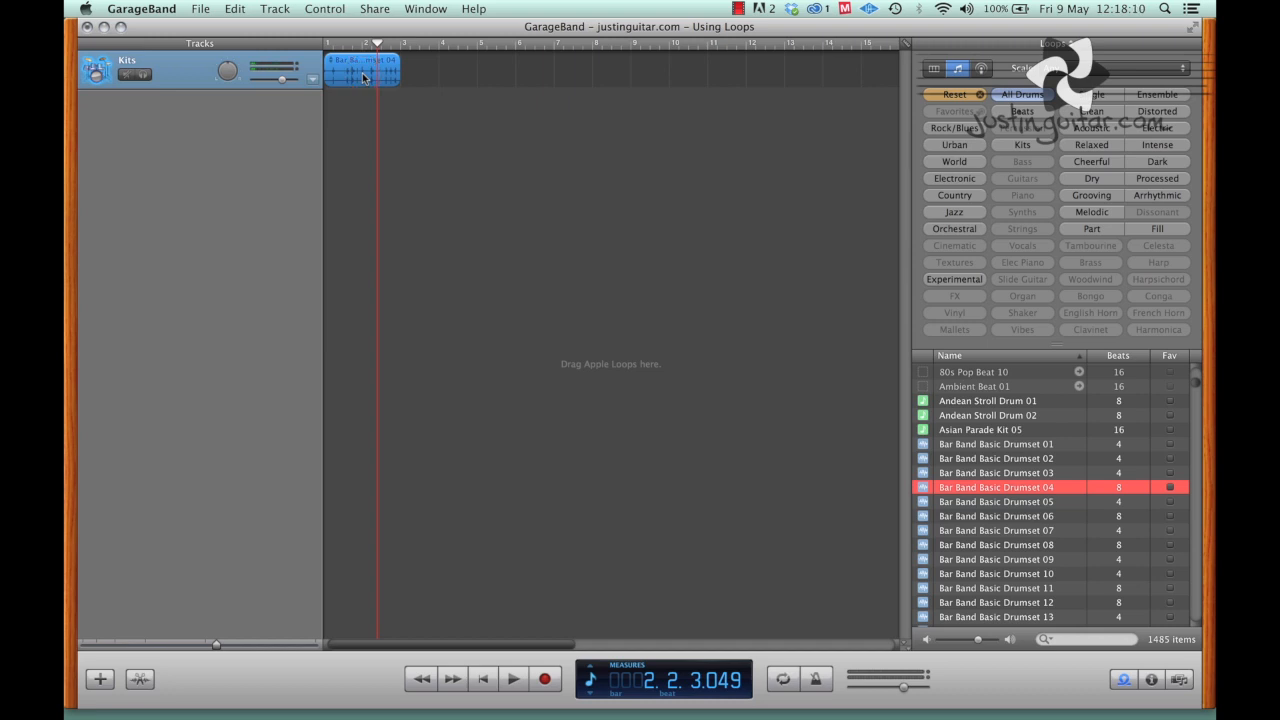
left_click_drag(363, 77, 508, 67)
left_click(523, 112)
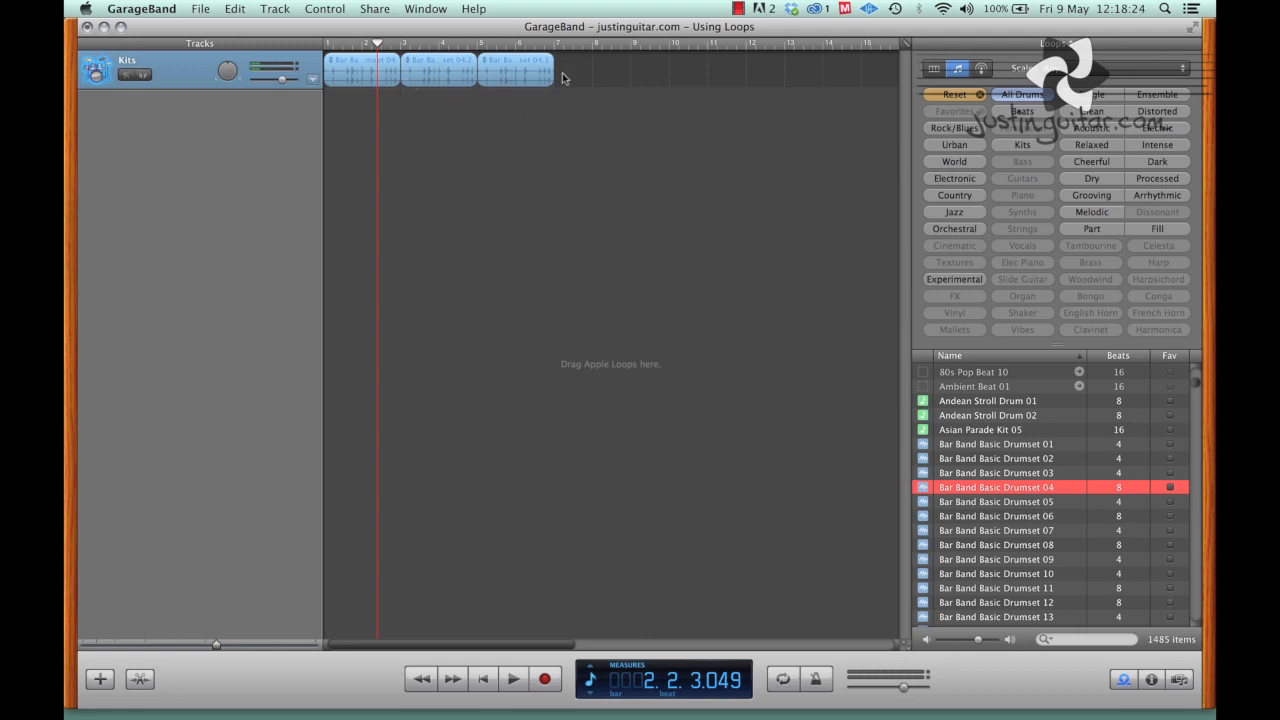
Preview Bar Band Basic Drumset 06, 05 and 02, and add loop 02 to the Kits track at measure 7
left_click(985, 518)
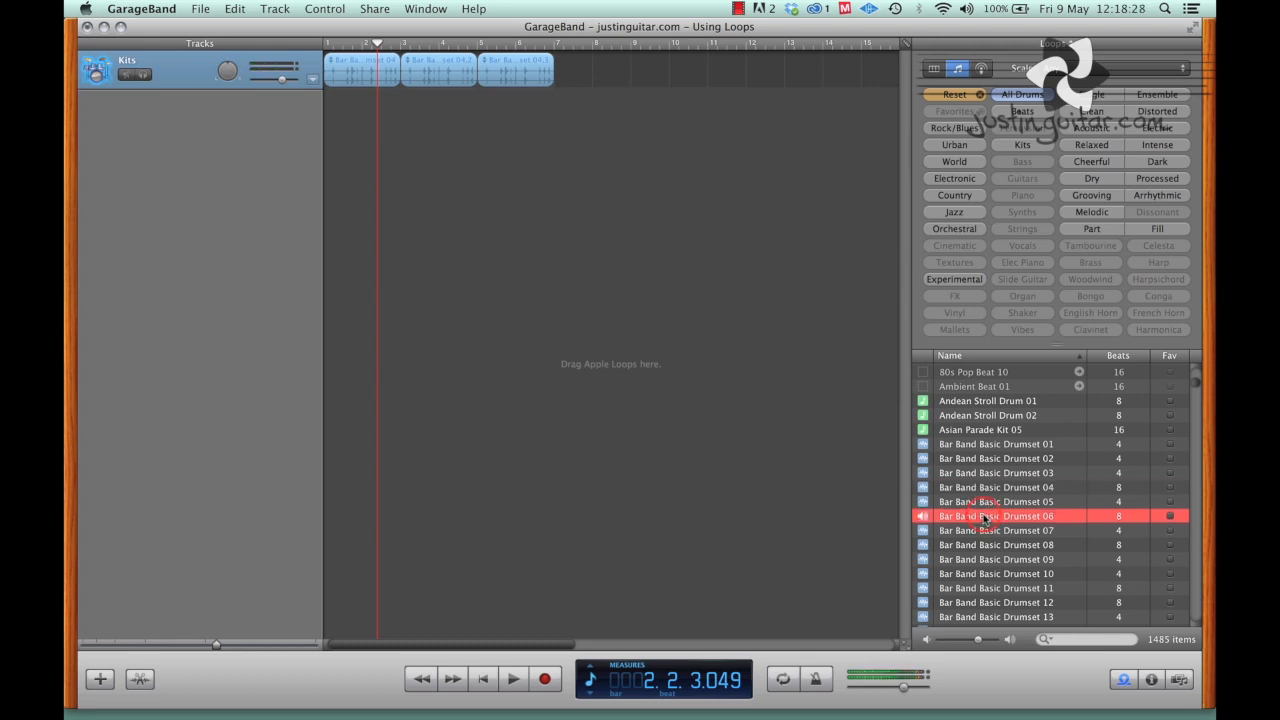
left_click(983, 503)
left_click(983, 505)
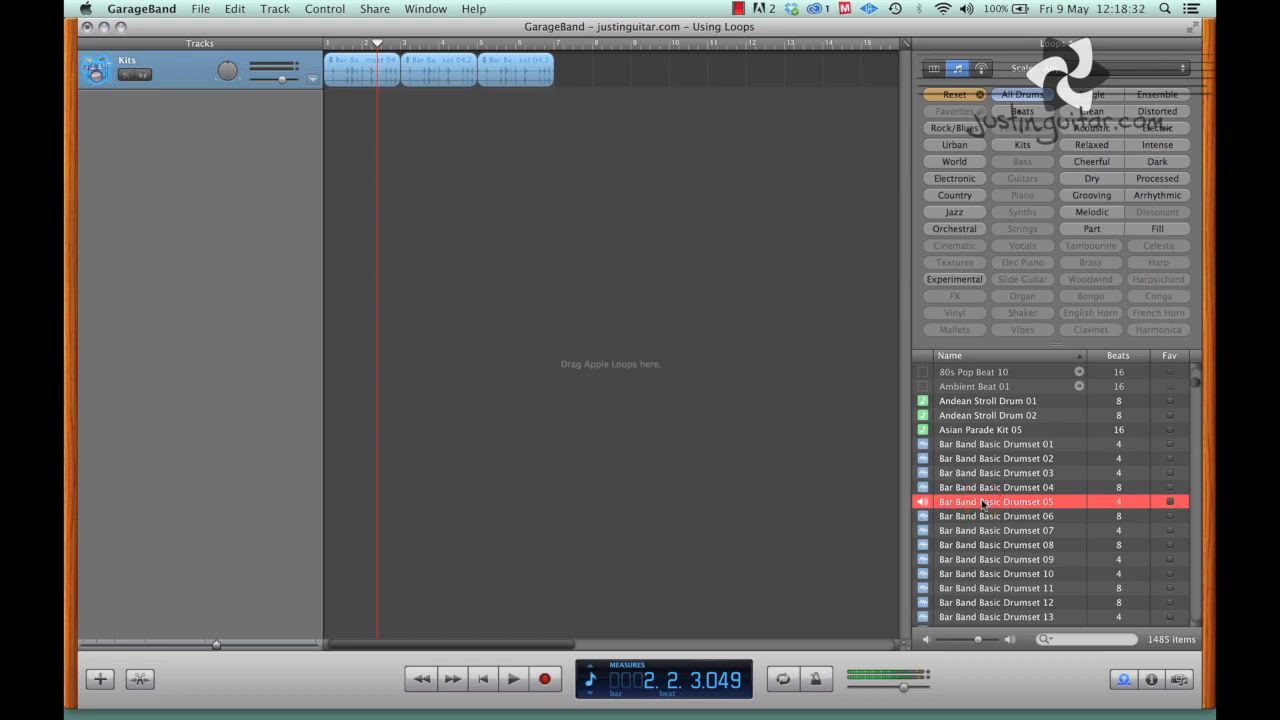
left_click(982, 459)
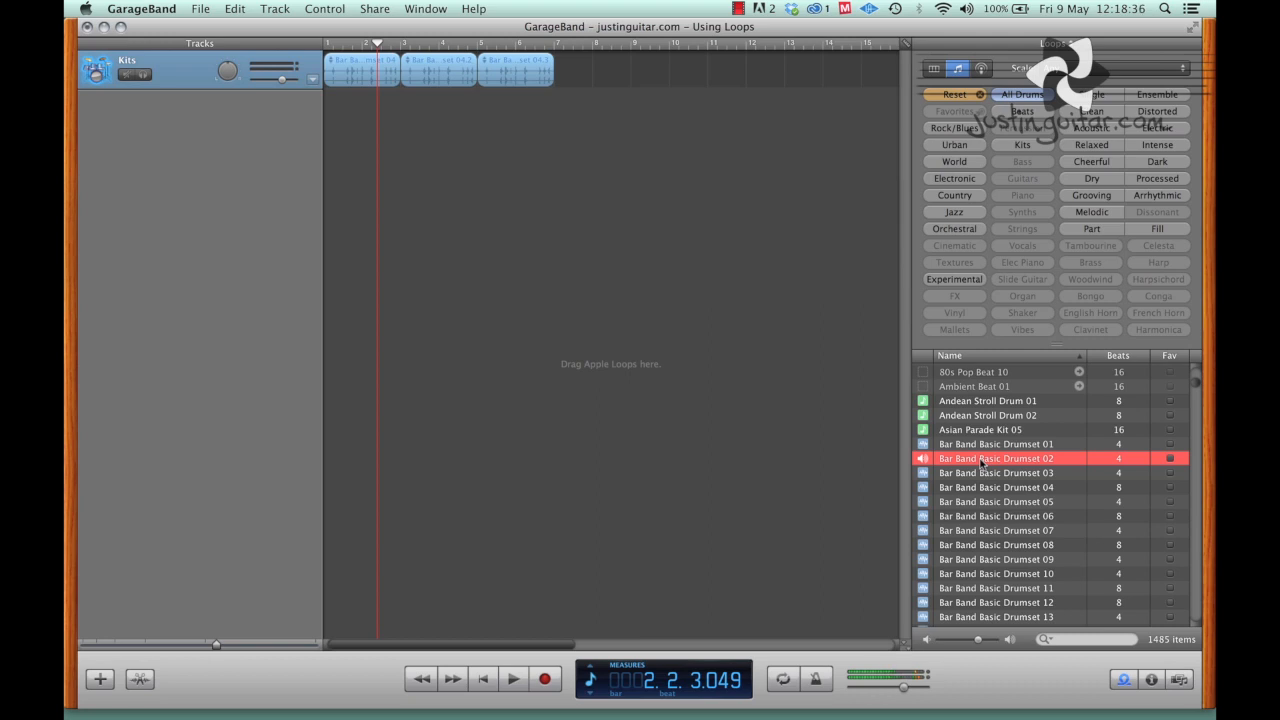
left_click_drag(982, 459, 565, 74)
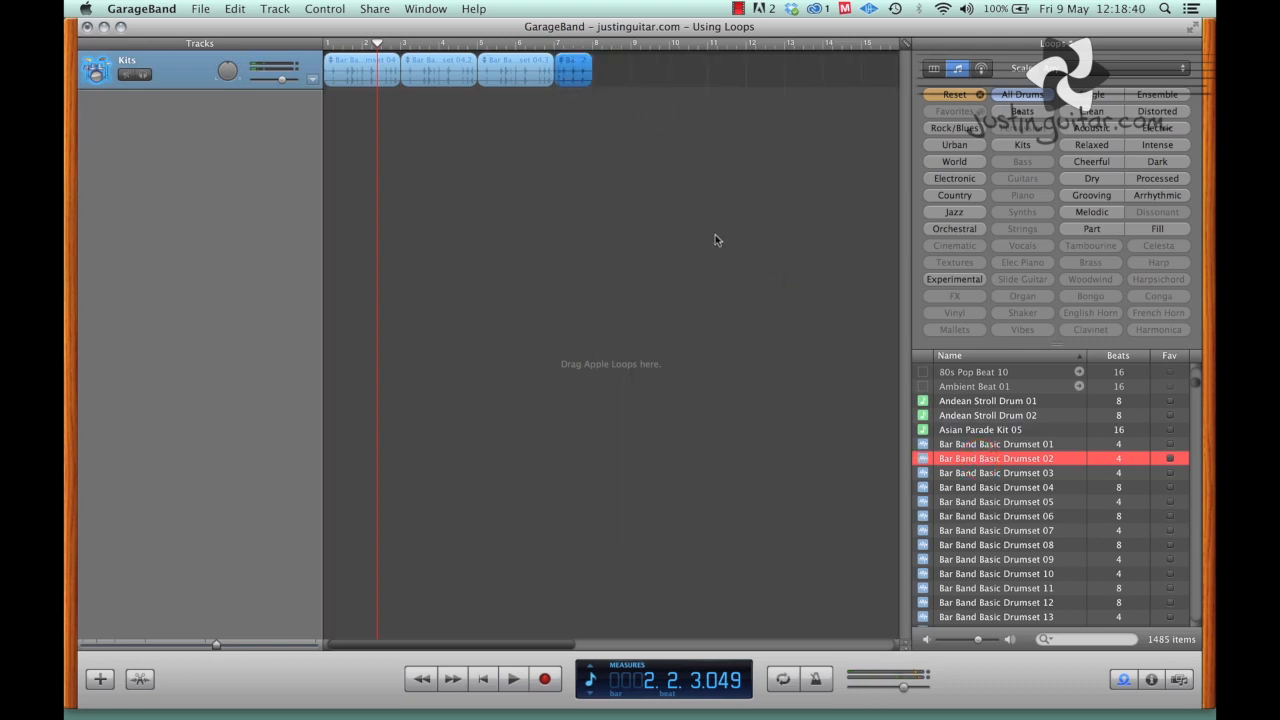
Play the transition into the Drumset 02 region, copy that region to measure 8, and play on through the copy
left_click(530, 44)
key("space")
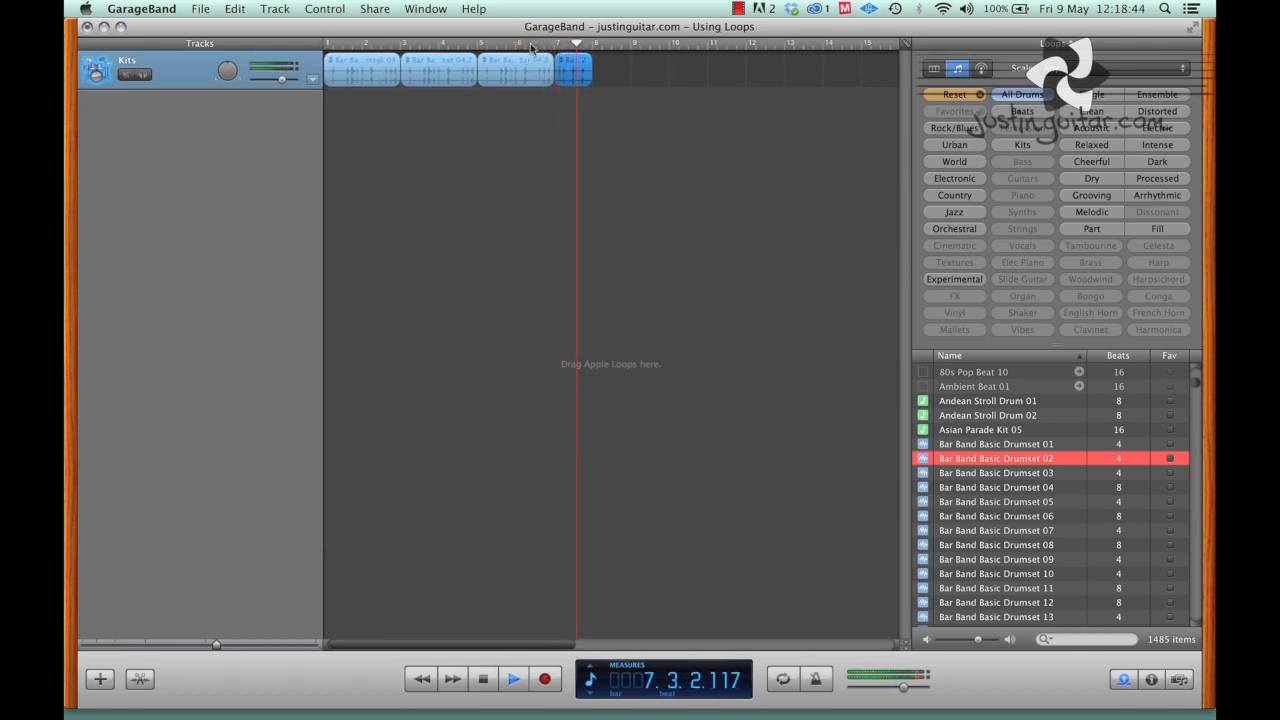
key("space")
left_click_drag(571, 75, 609, 76)
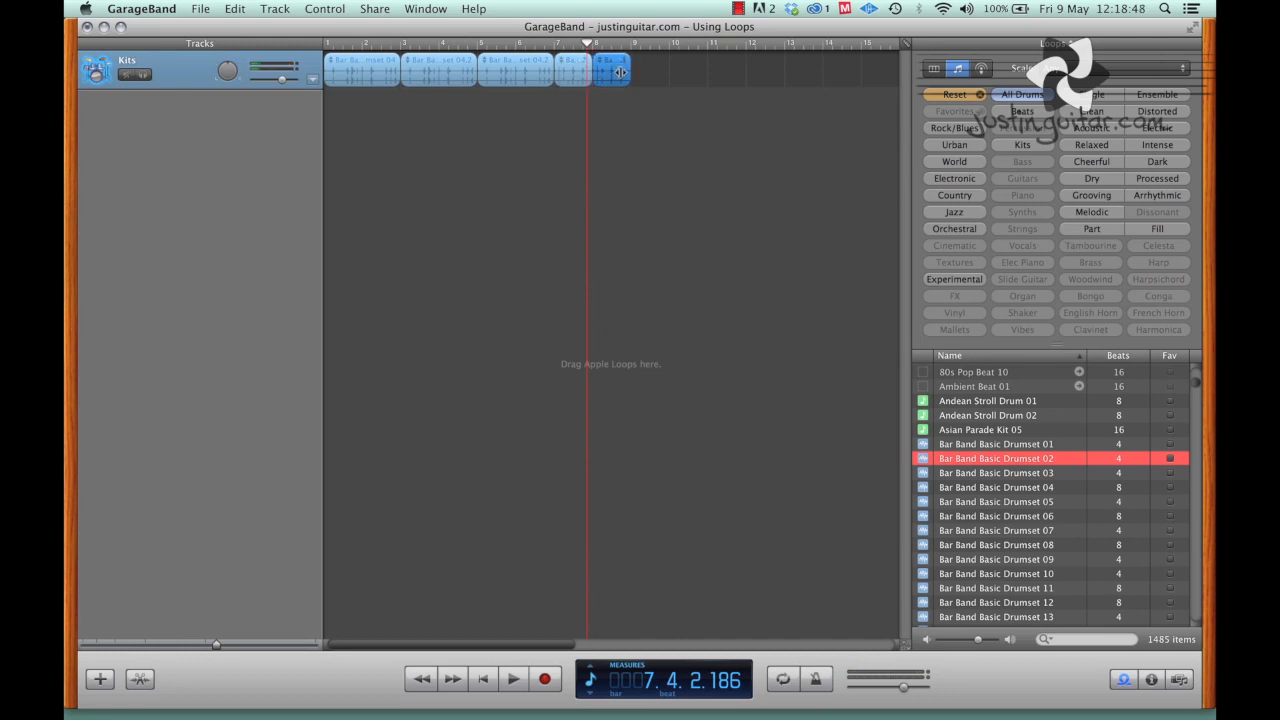
key("space")
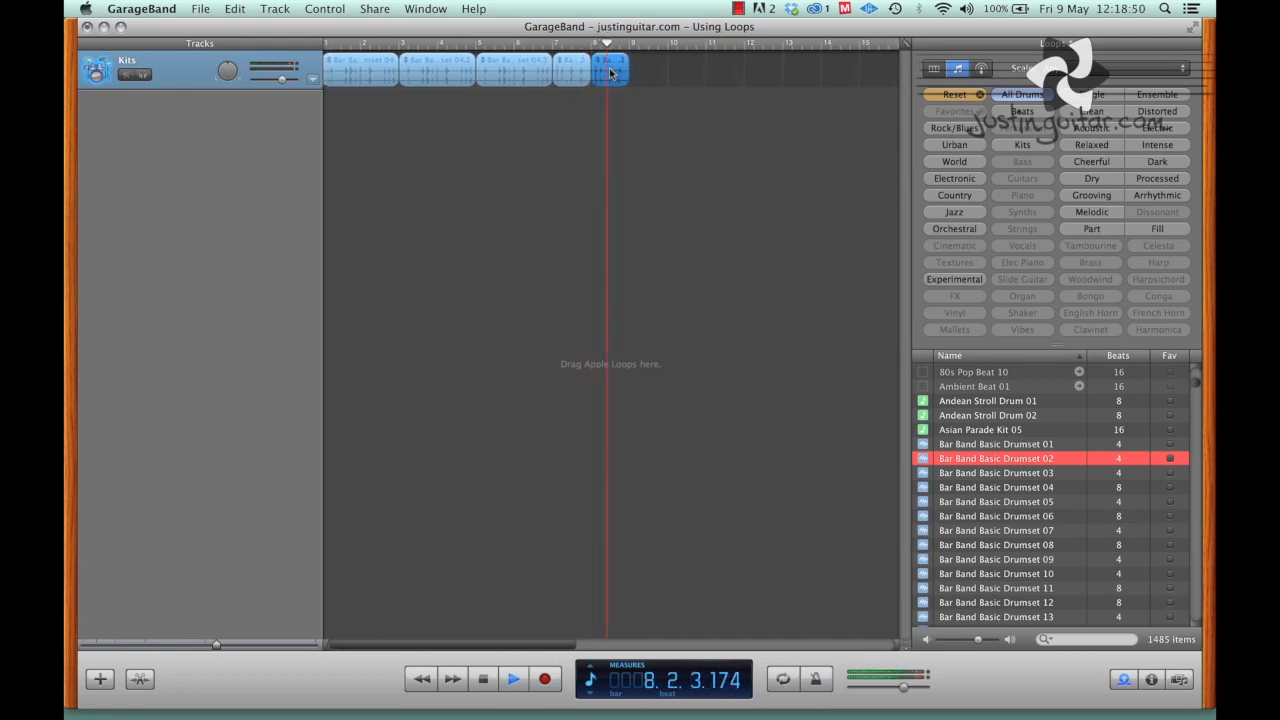
Stop playback, return the playhead to the start of the project, and deselect the drum regions
left_click(600, 137)
key("space")
key("Return")
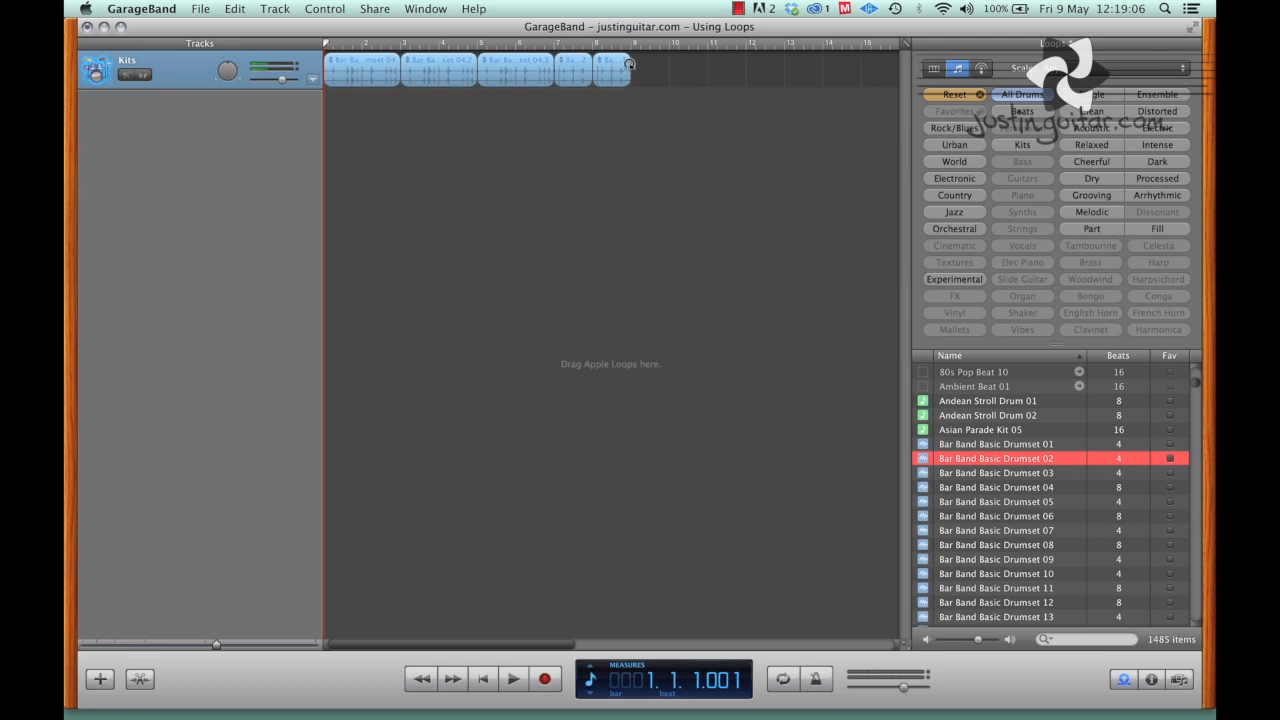
mouse_move(627, 62)
left_mouse_down()
mouse_move(825, 57)
mouse_move(632, 66)
left_mouse_up()
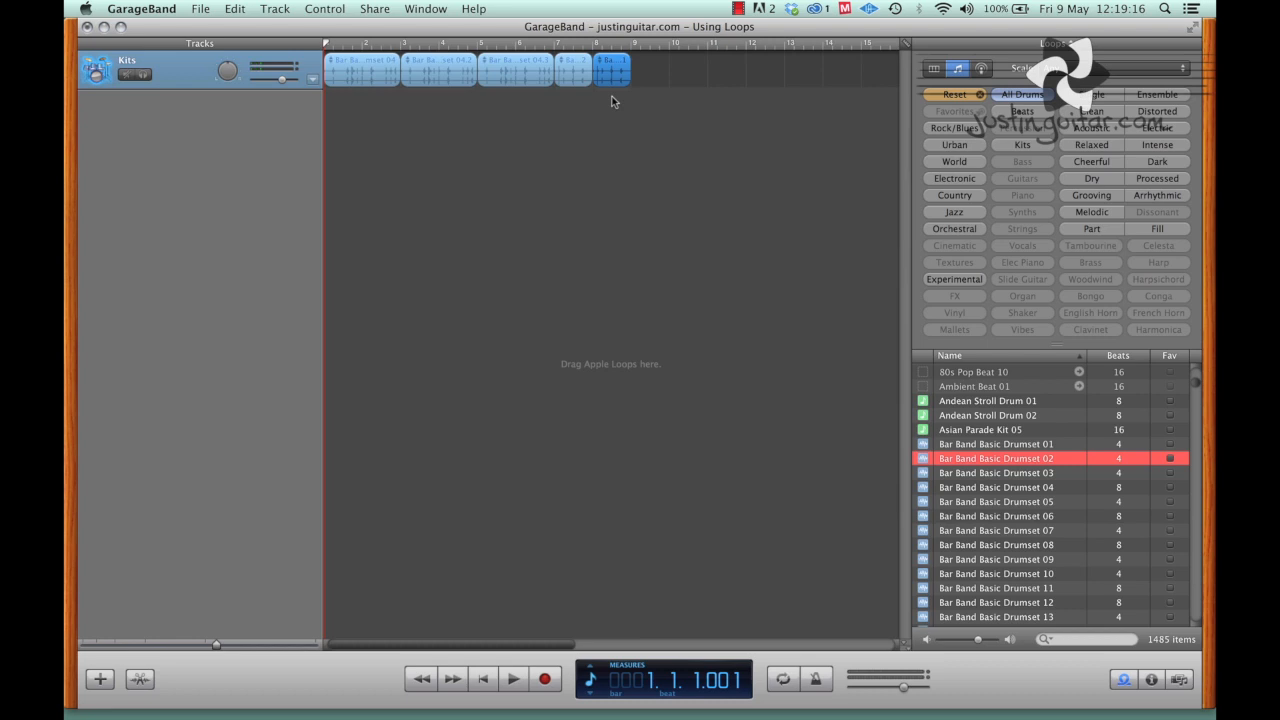
left_click(614, 101)
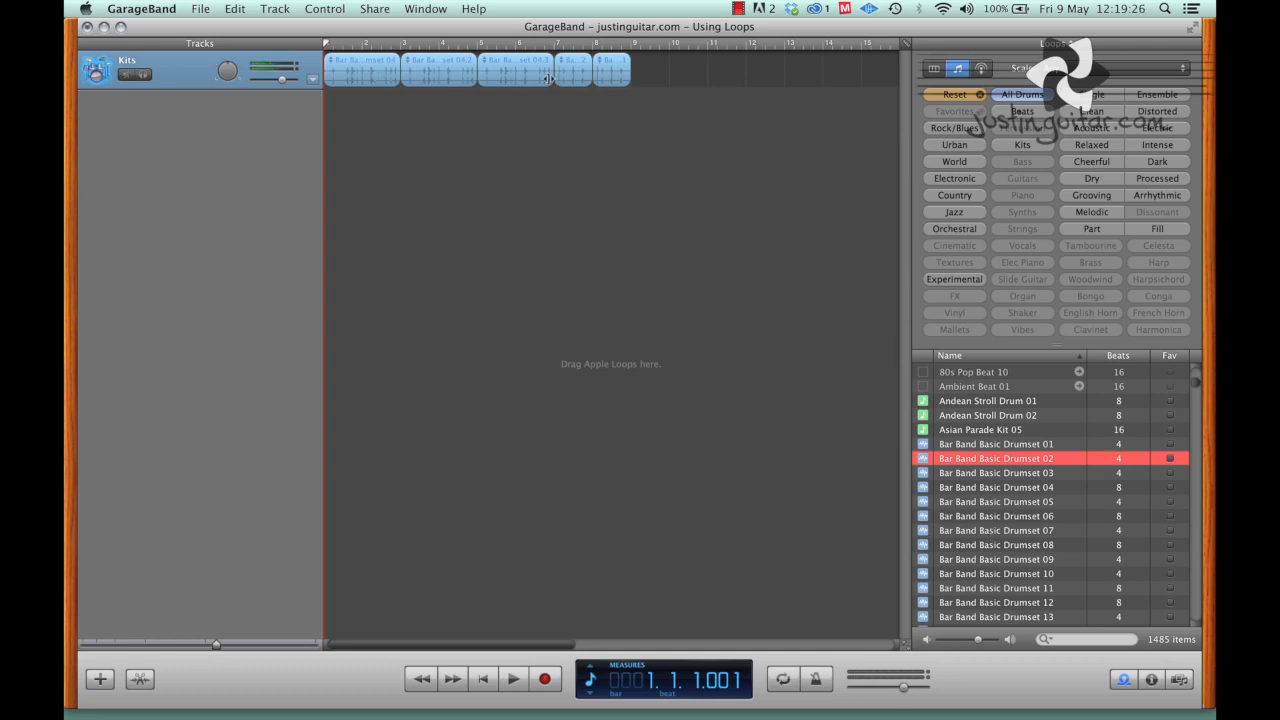
left_click(230, 141)
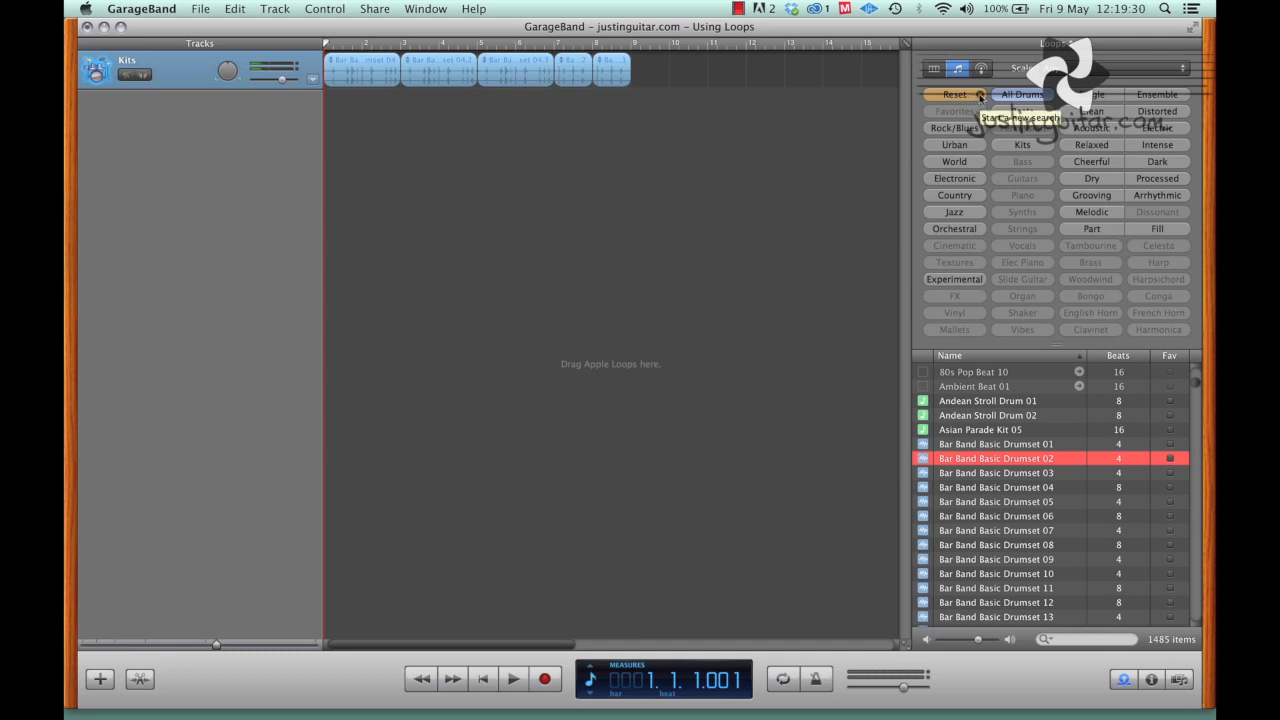
Reset the loop search, filter for Bass loops, and browse to the British Invasion Bass series
left_click(979, 96)
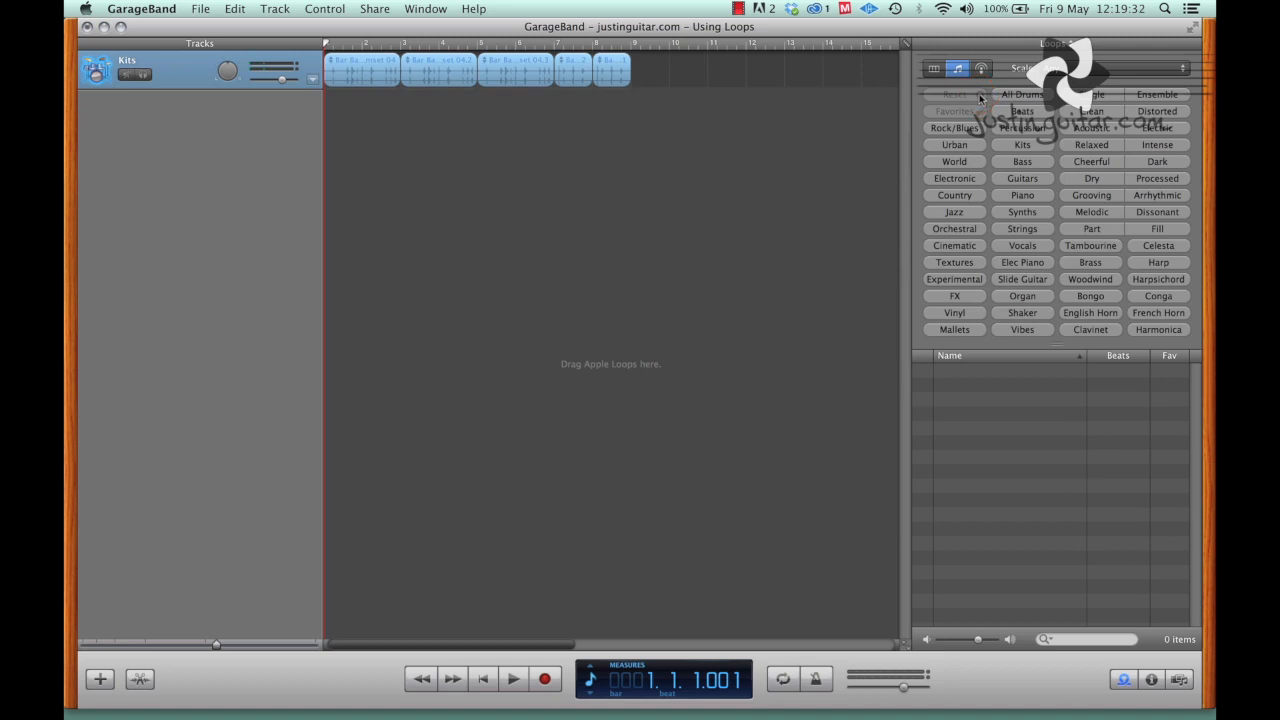
left_click(1022, 163)
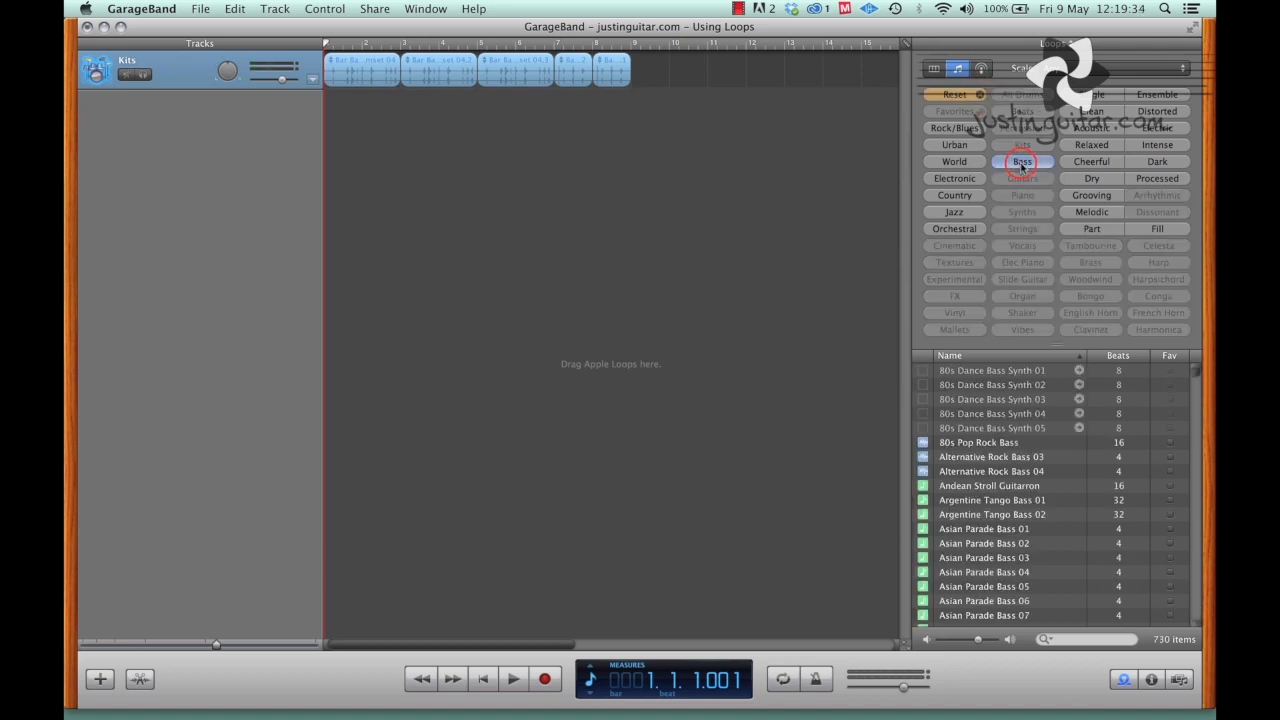
scroll(1015, 535, "down", 10)
scroll(1015, 535, "down", 6)
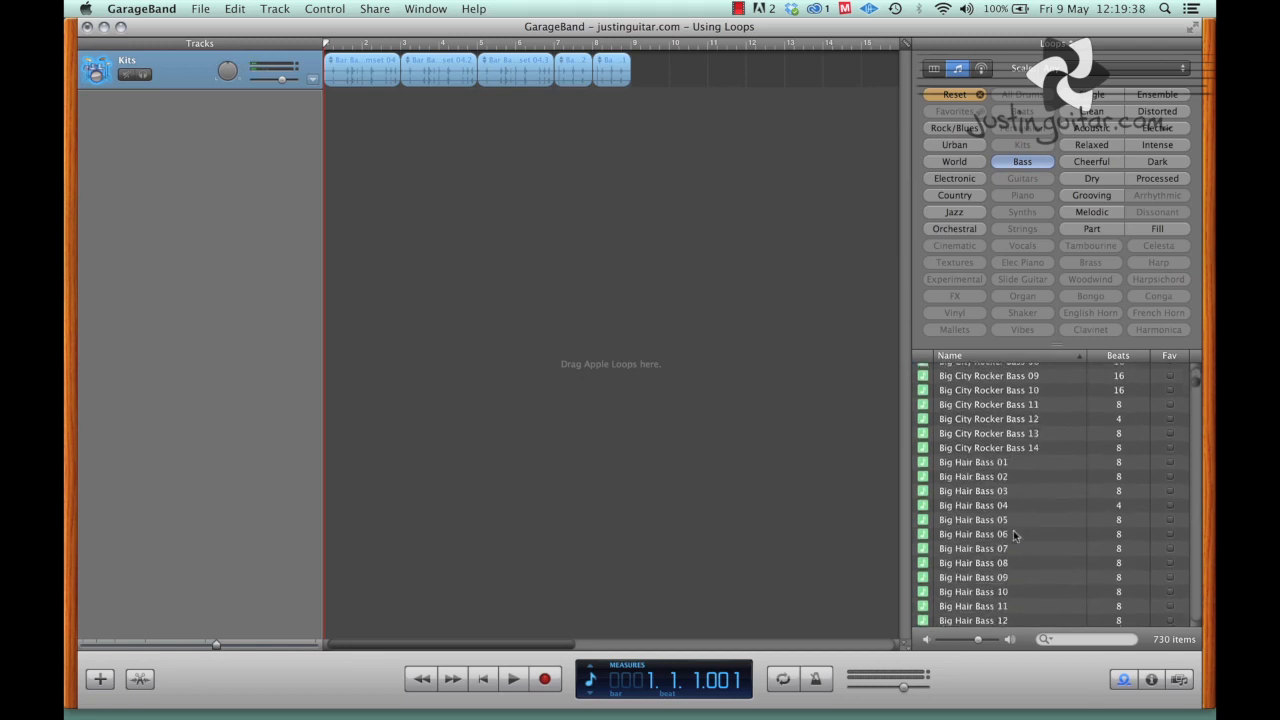
scroll(1013, 535, "down", 12)
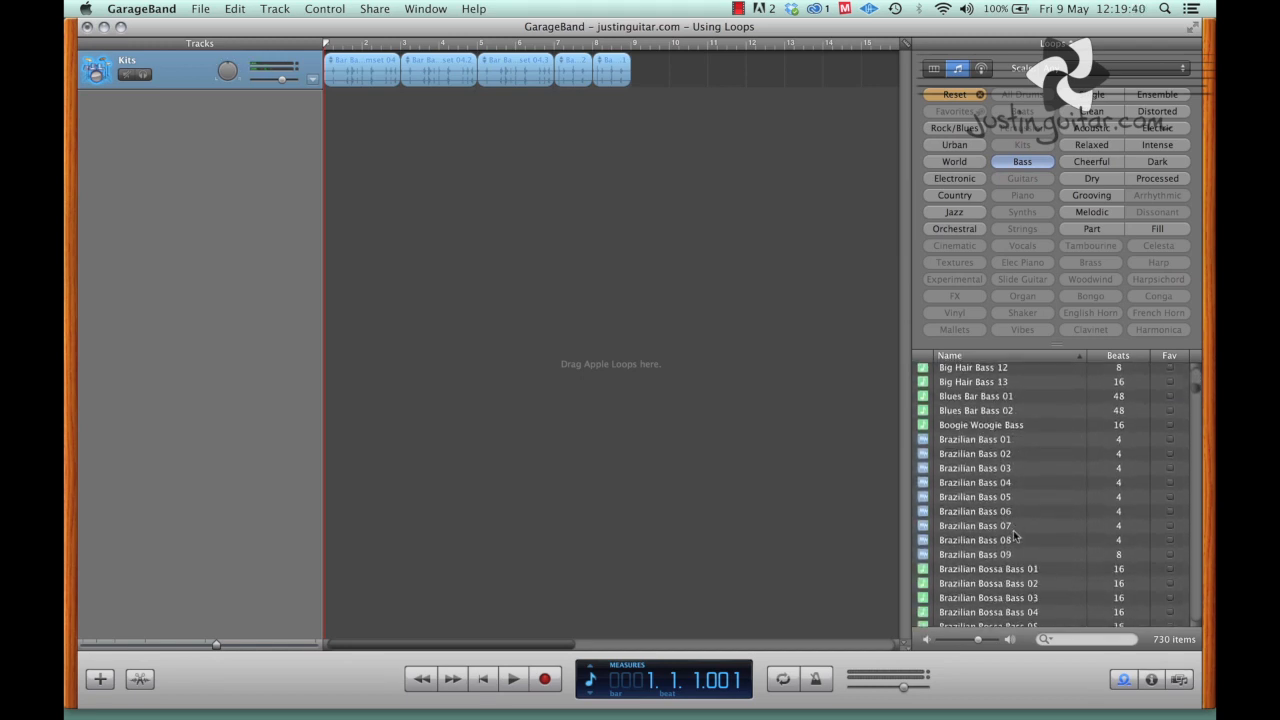
scroll(1013, 535, "down", 6)
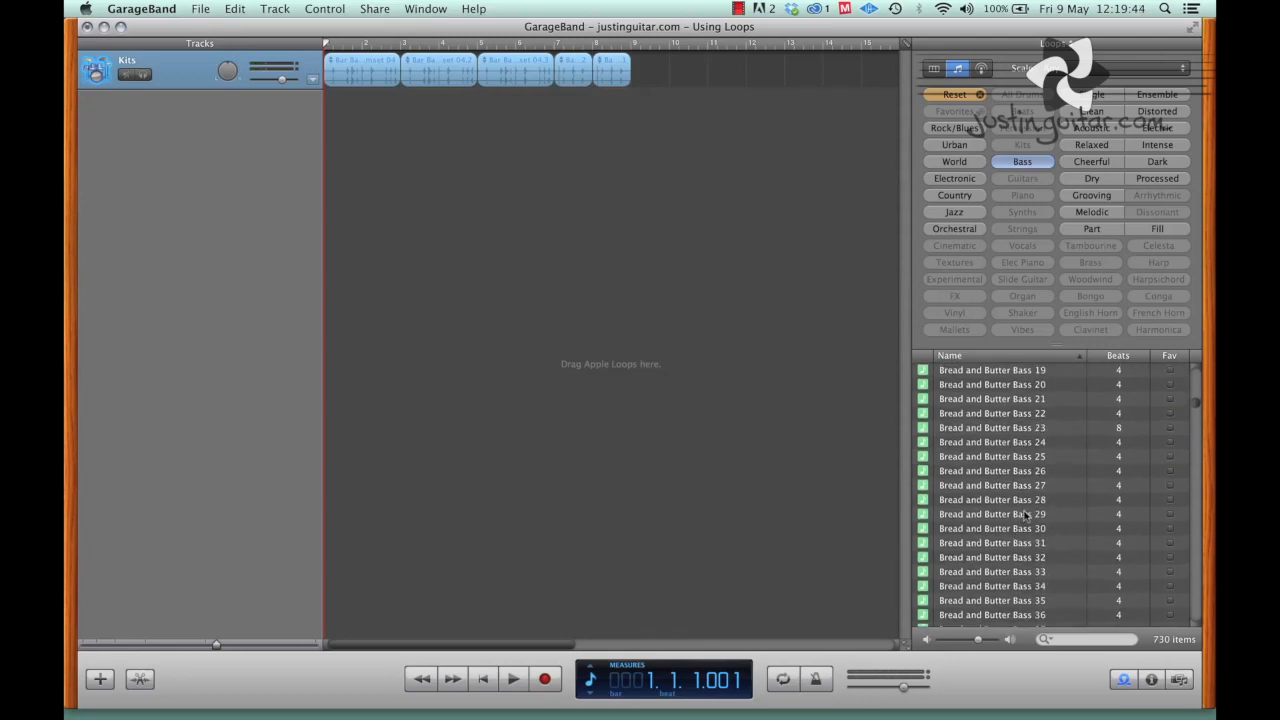
scroll(1025, 515, "down", 12)
scroll(1030, 505, "down", 4)
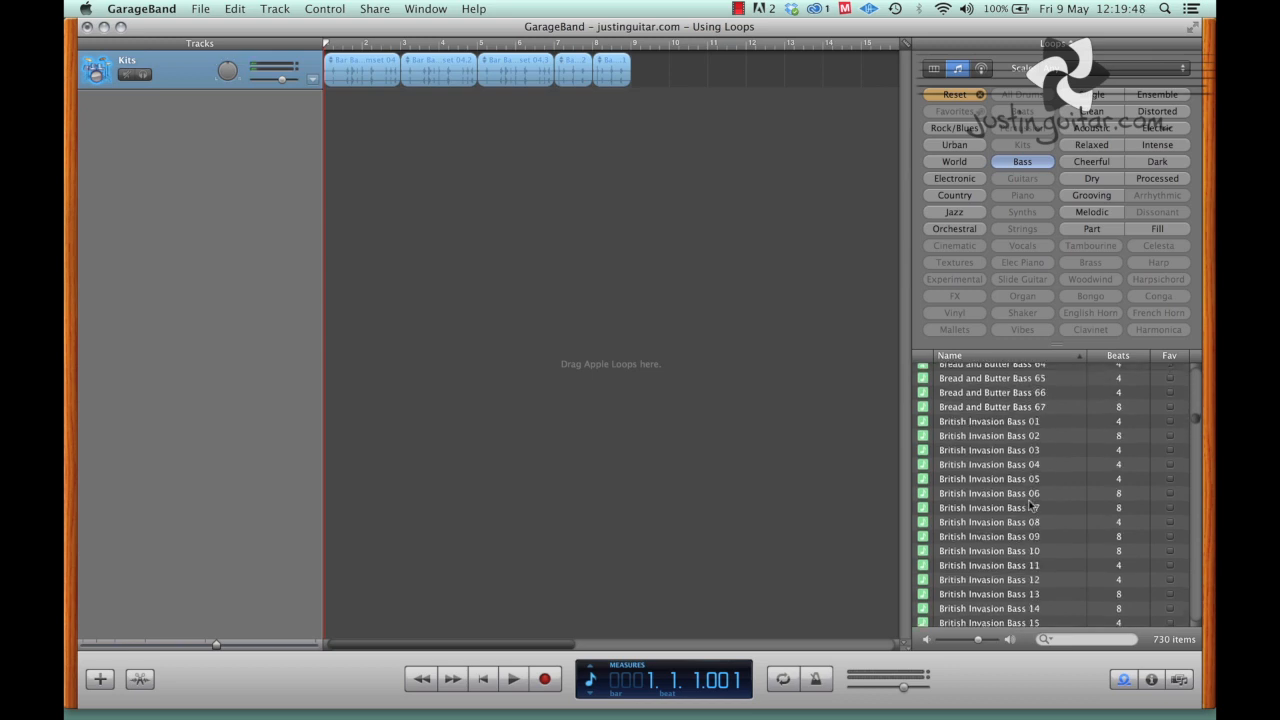
Preview British Invasion Bass 01 and 02, and add loop 02 to a new track at measure 1
left_click(971, 423)
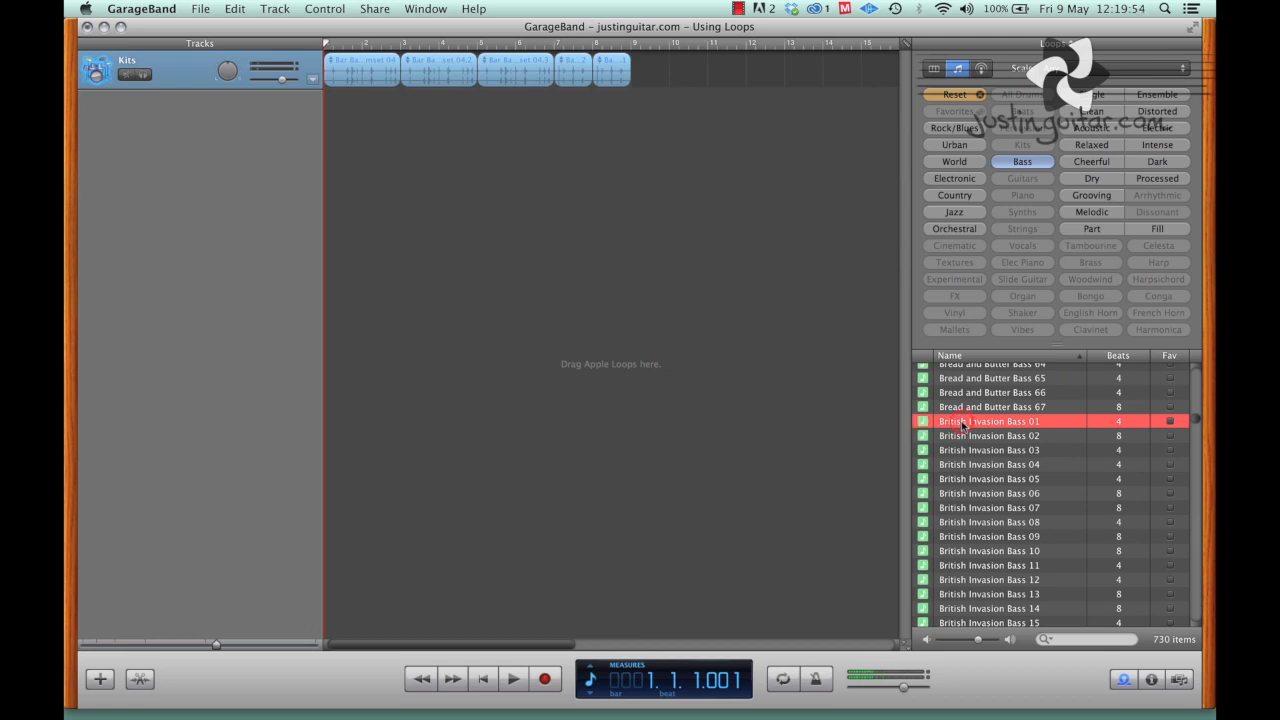
left_click(962, 436)
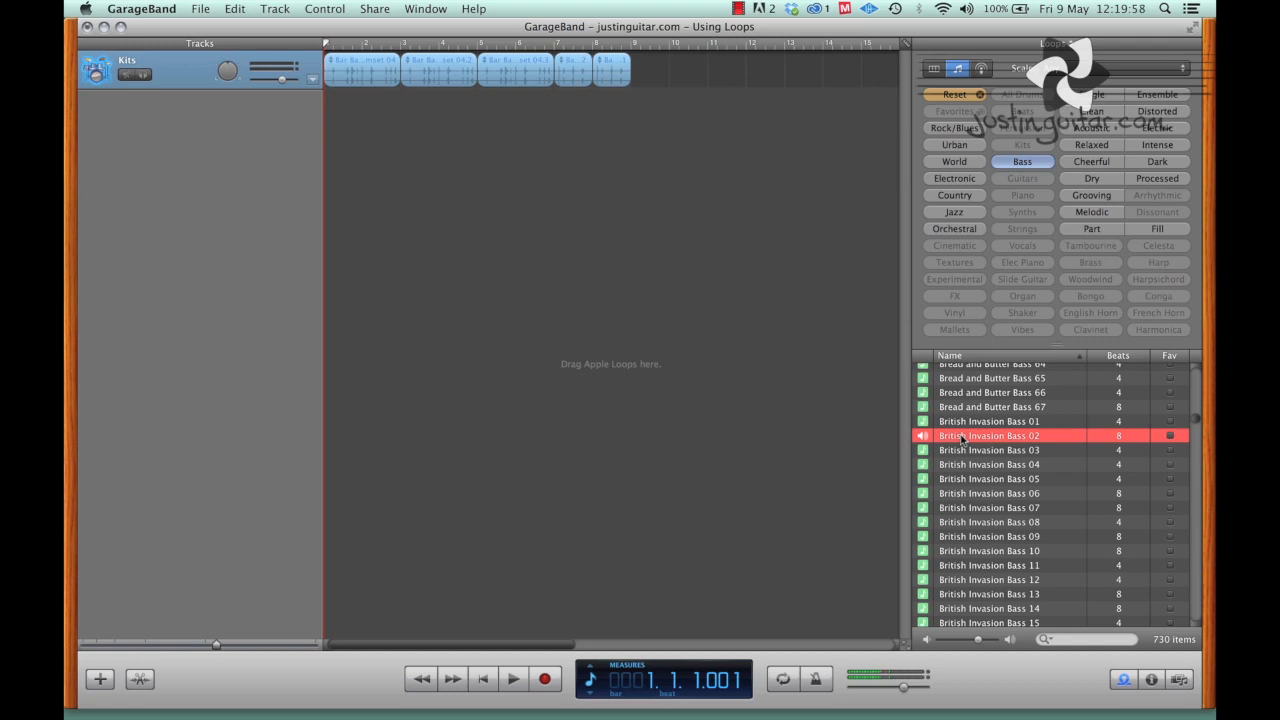
key("space")
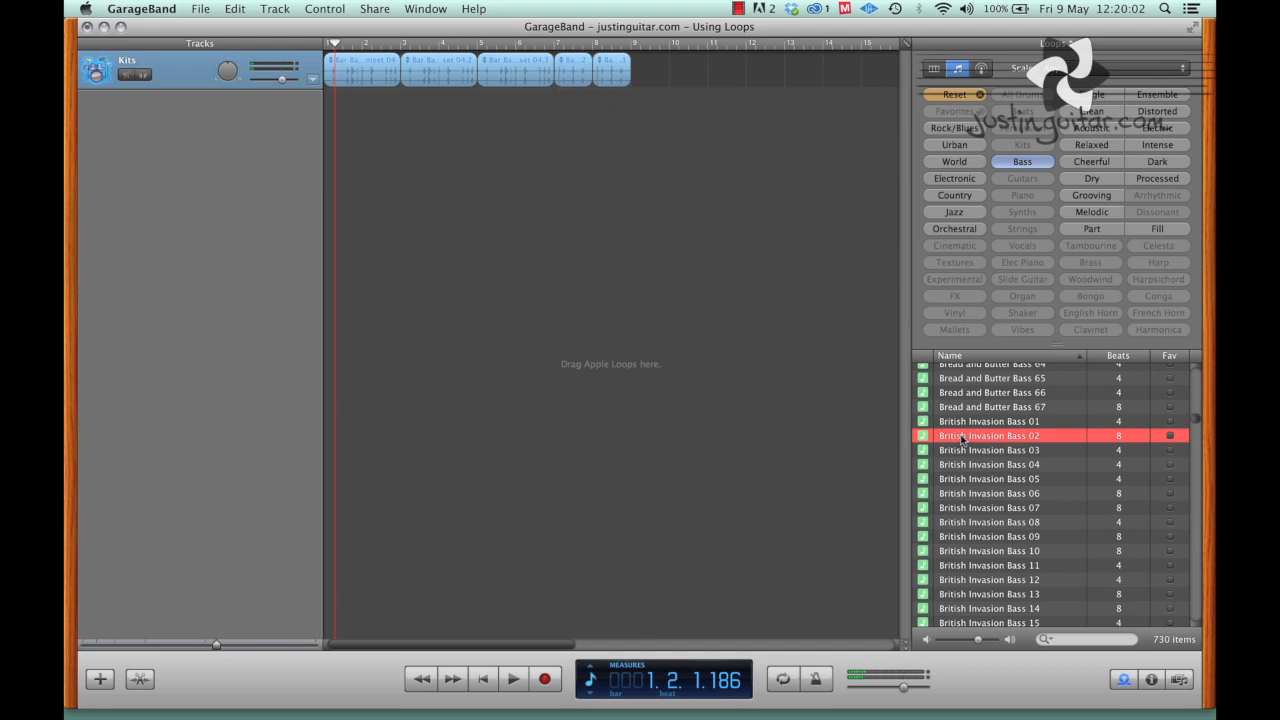
left_click_drag(962, 438, 327, 160)
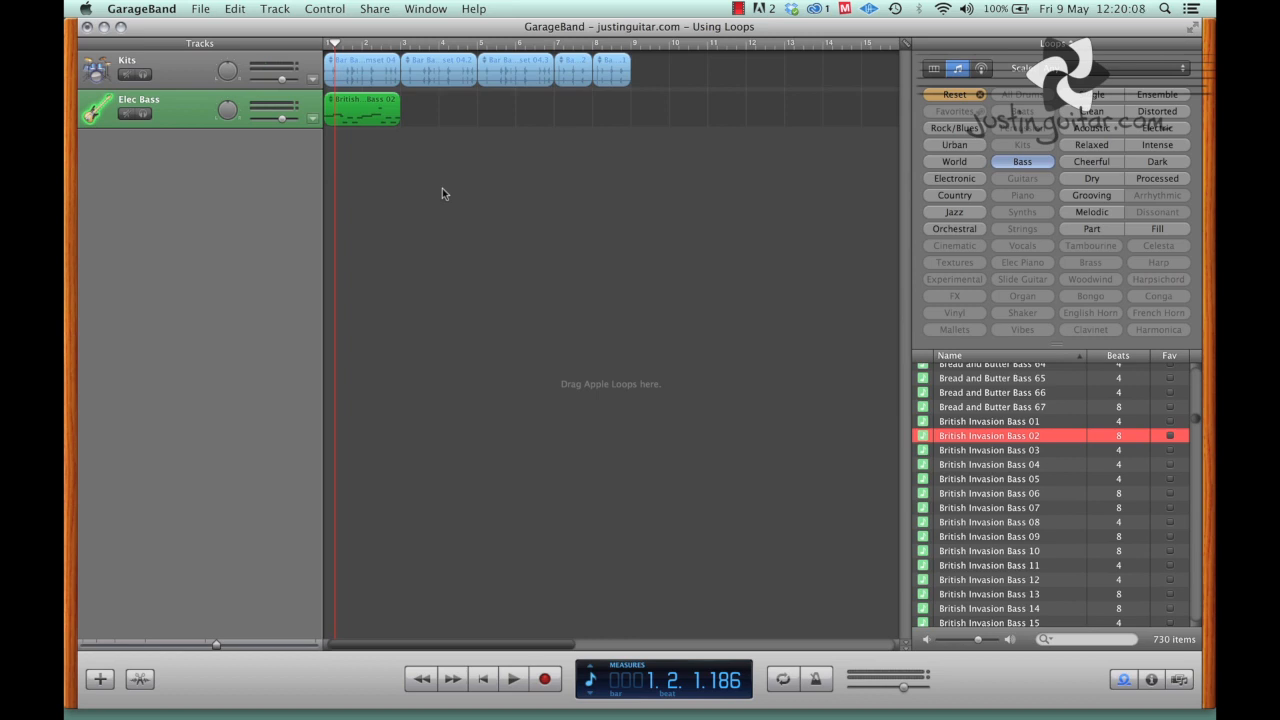
Play the drums and bass together from the start through the first two measures
key("Home")
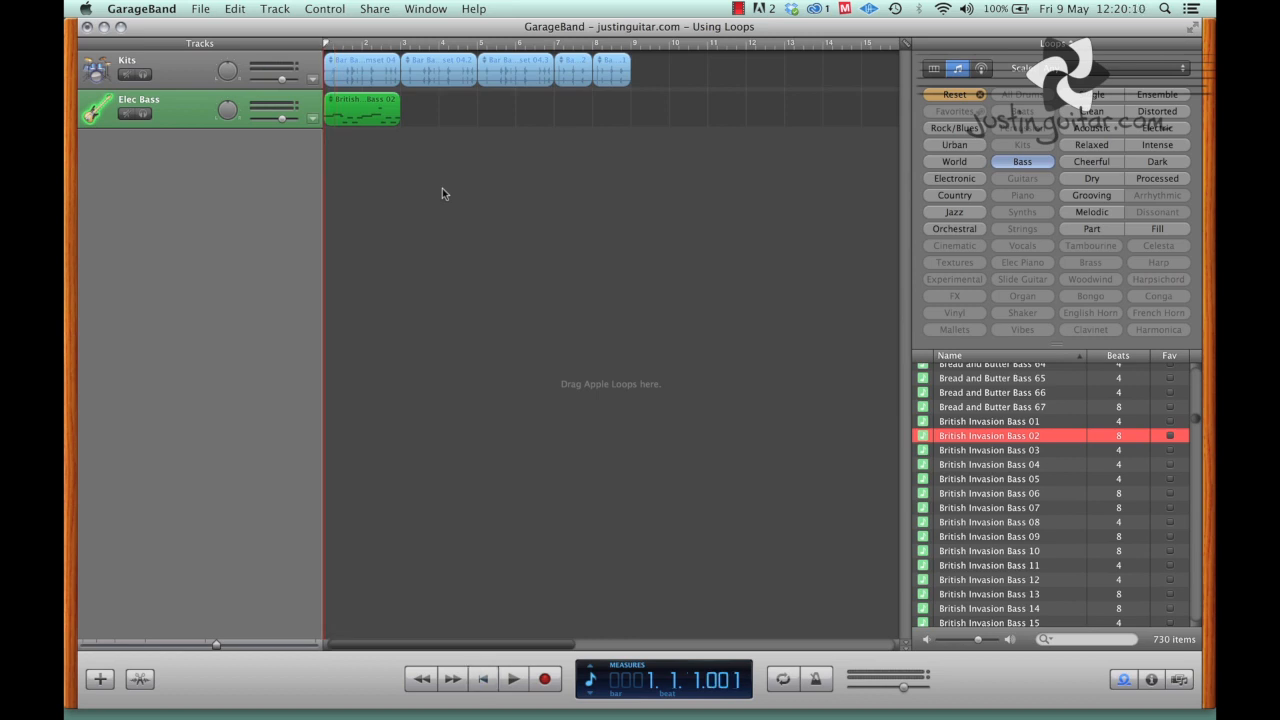
key("space")
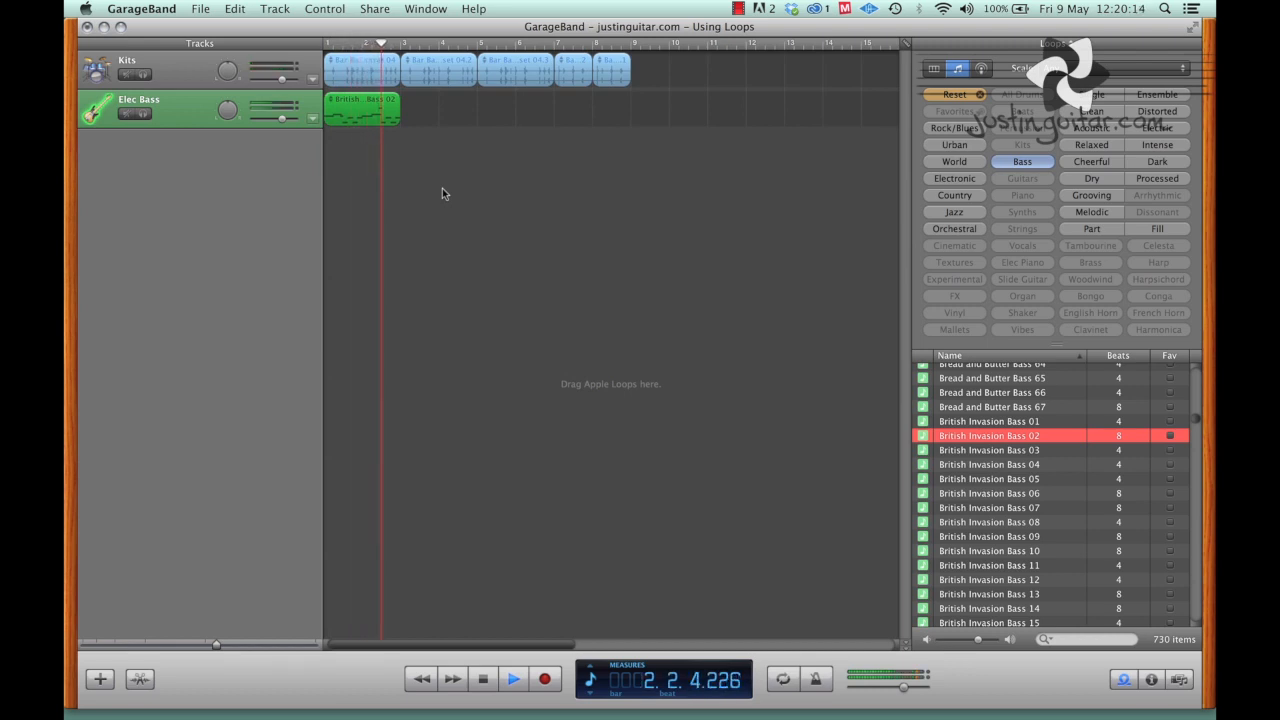
key("space")
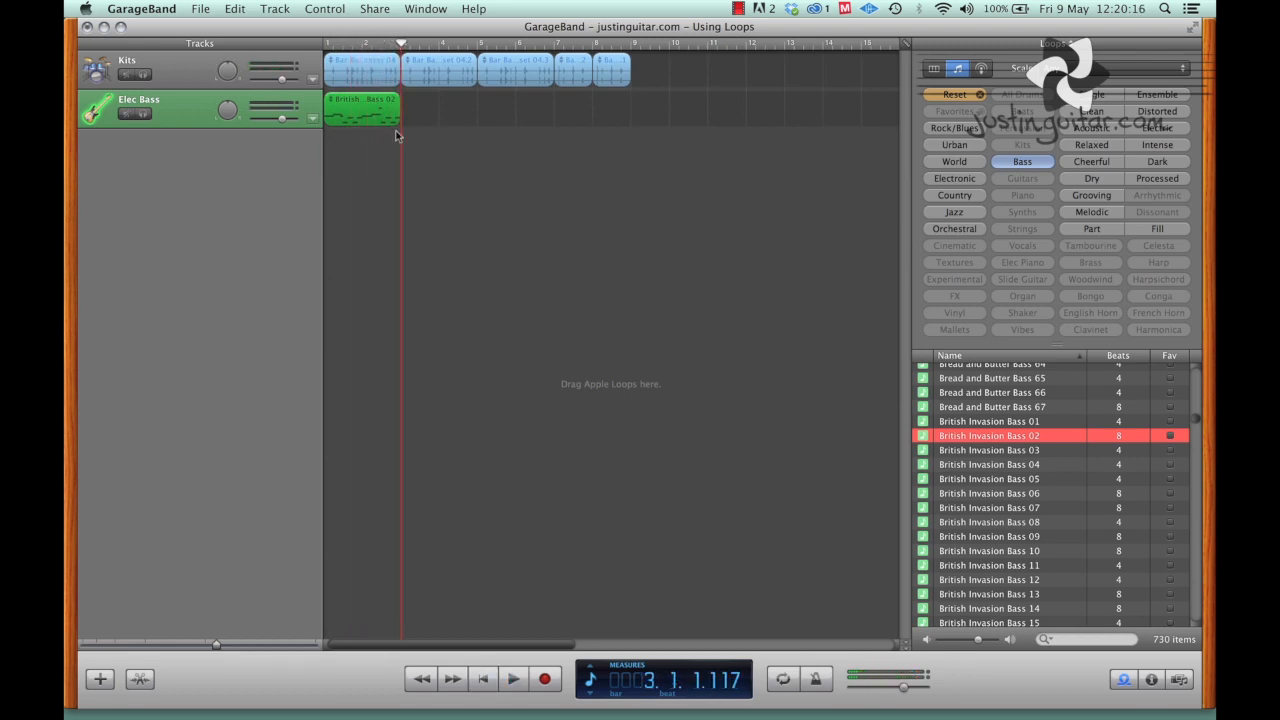
Open the British Invasion Bass 02 region in the editor, view its score, and return to the piano roll
double_click(361, 115)
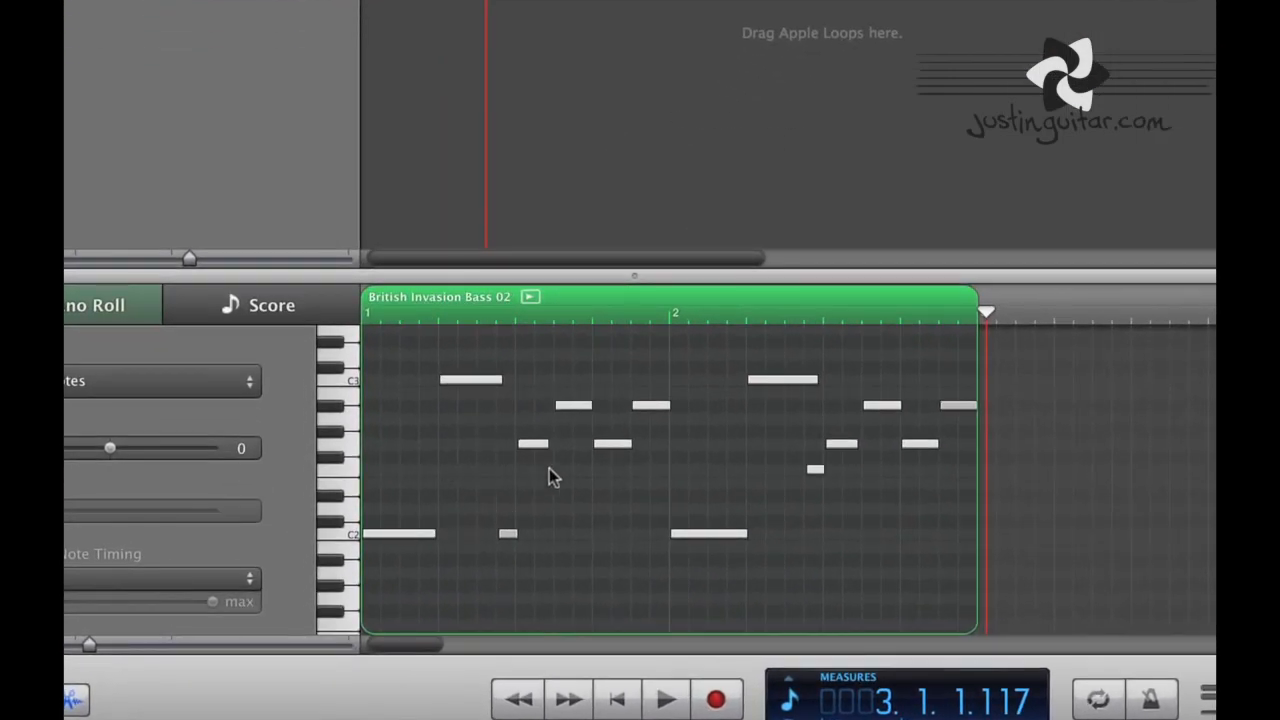
left_click(266, 306)
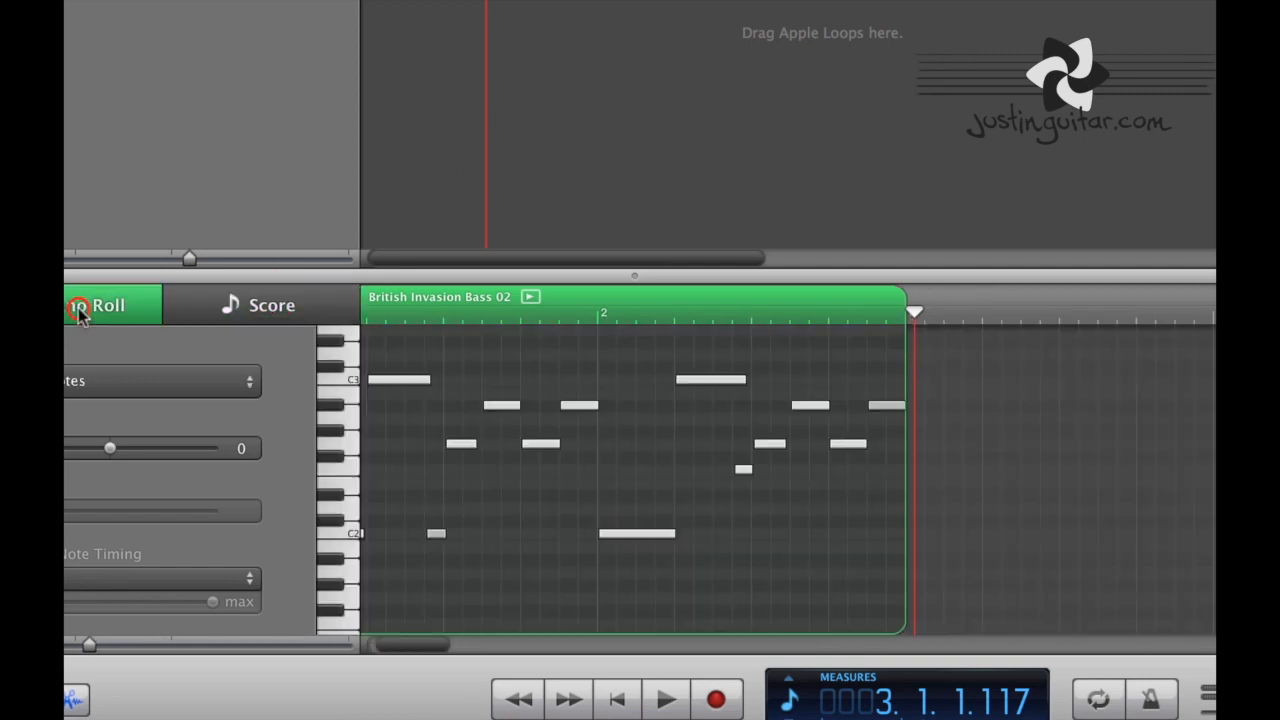
left_click(81, 312)
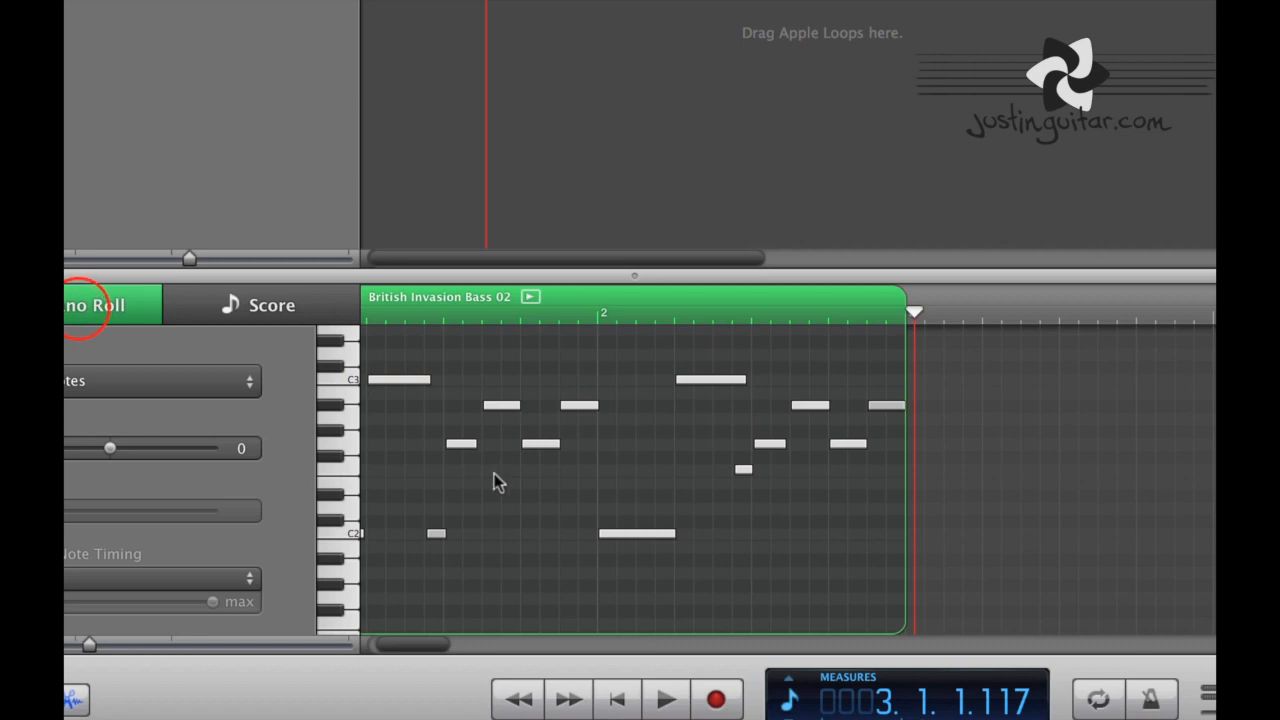
Play the bass region from the start while following its notes in the piano roll
scroll(568, 501, "left", 3)
key("Home")
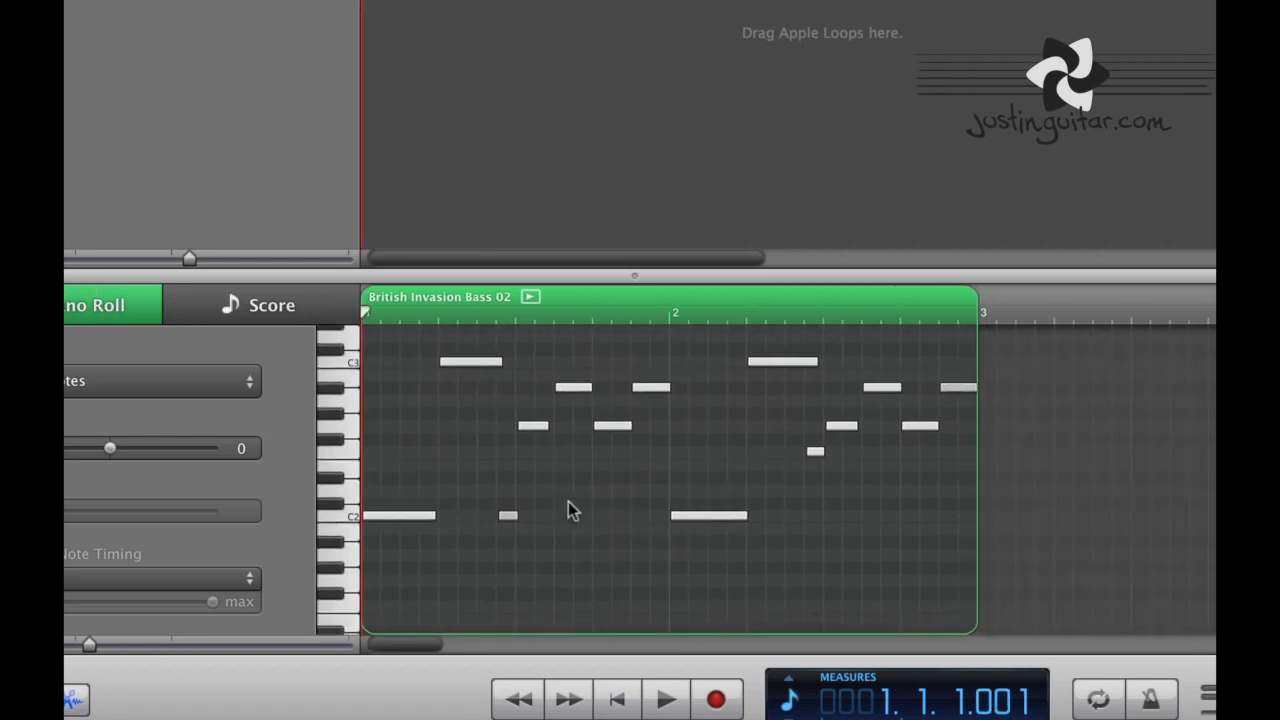
key("space")
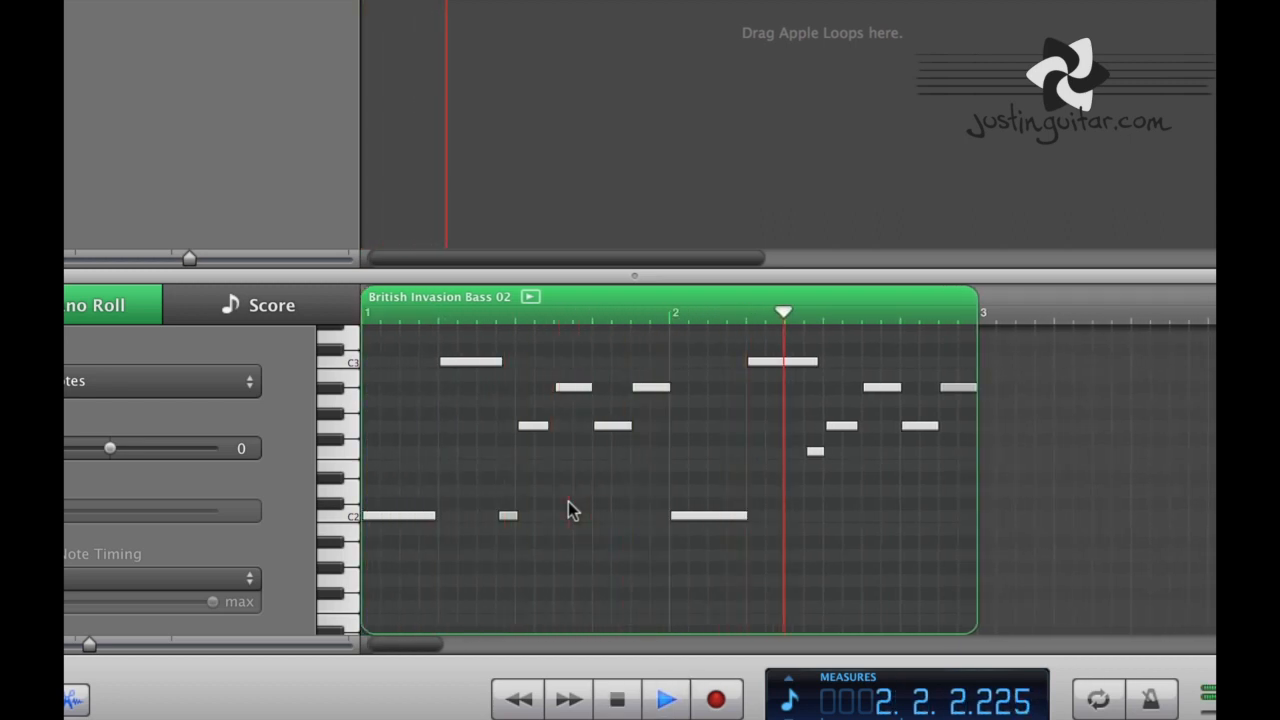
key("space")
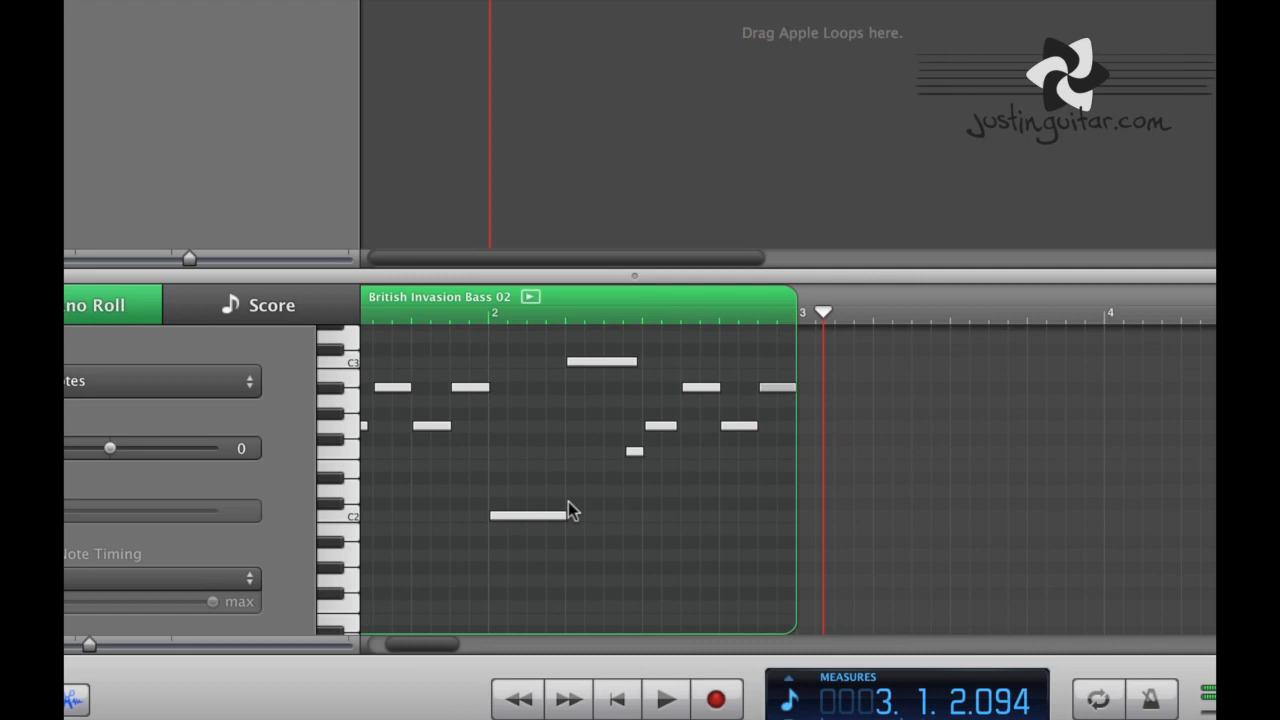
Raise the last note of the bass region to C3 and play the region from the start
scroll(568, 509, "left", 3)
scroll(568, 509, "up", 3)
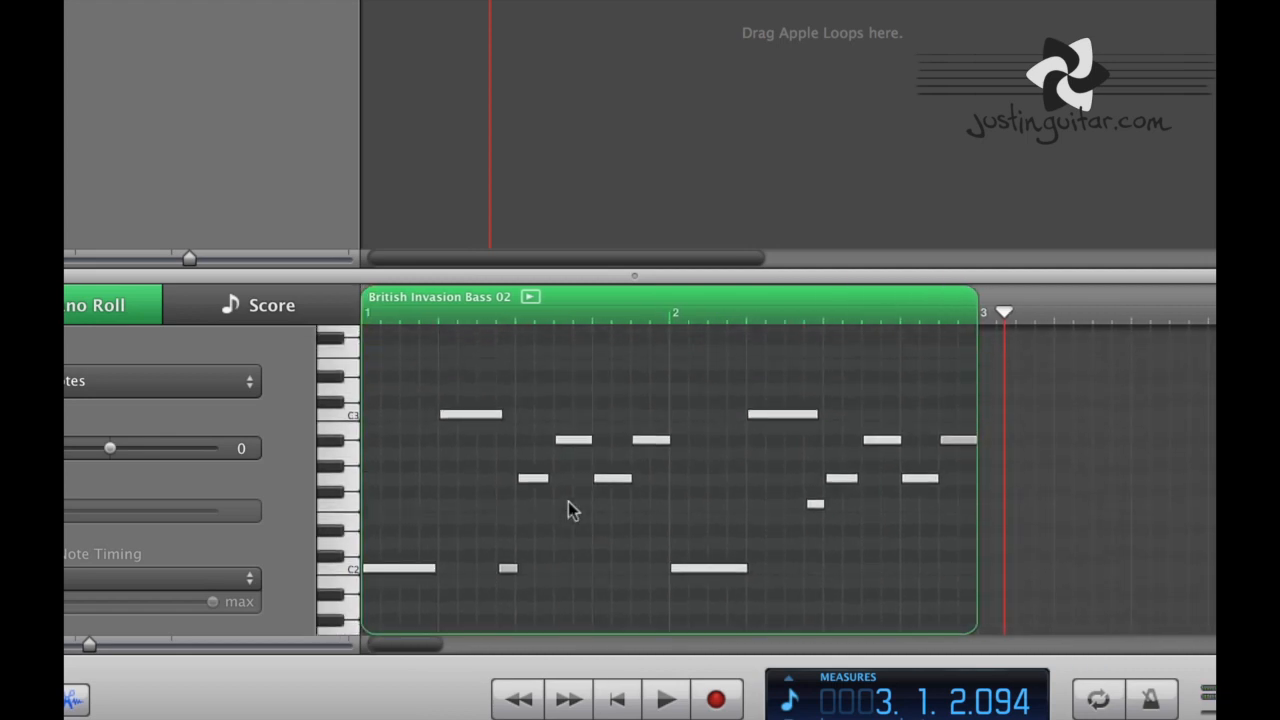
left_click_drag(958, 439, 957, 416)
key("Home")
key("space")
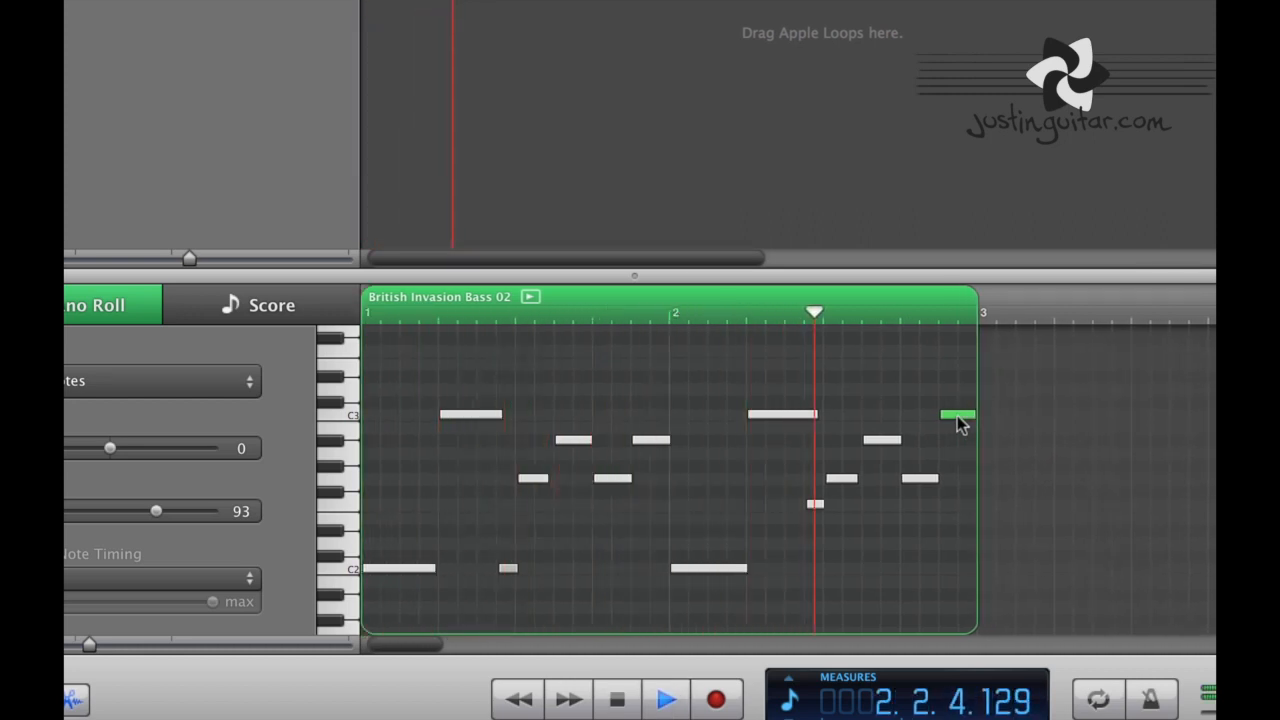
key("space")
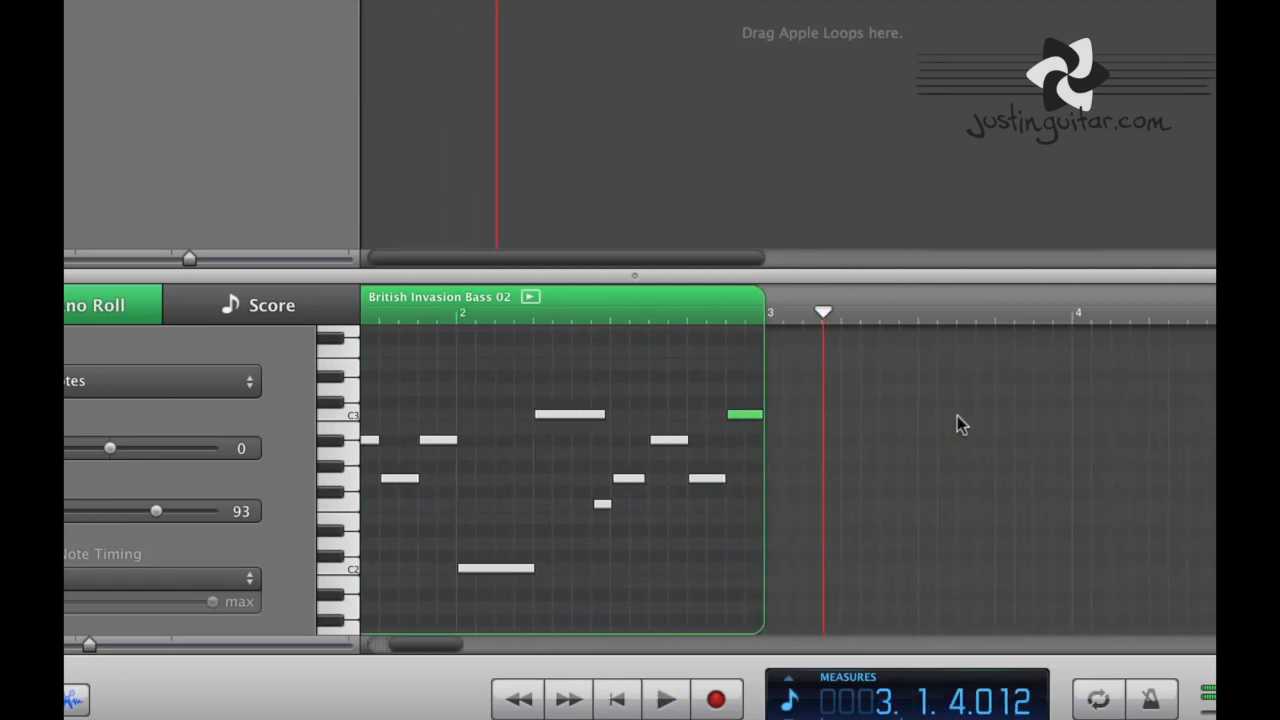
Lower the last note of measure 1 to A#1, just below C2, and play the region from the start
scroll(957, 415, "left", 5)
left_click_drag(650, 440, 652, 590)
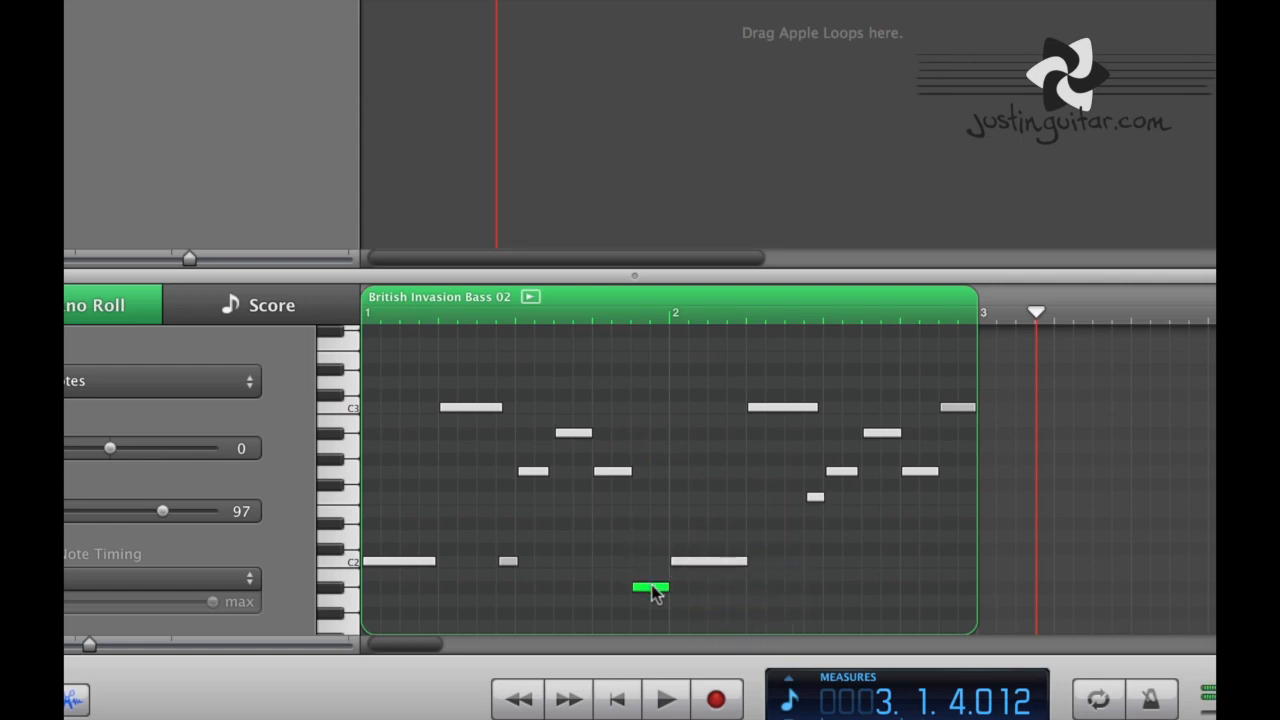
key("Return")
key("space")
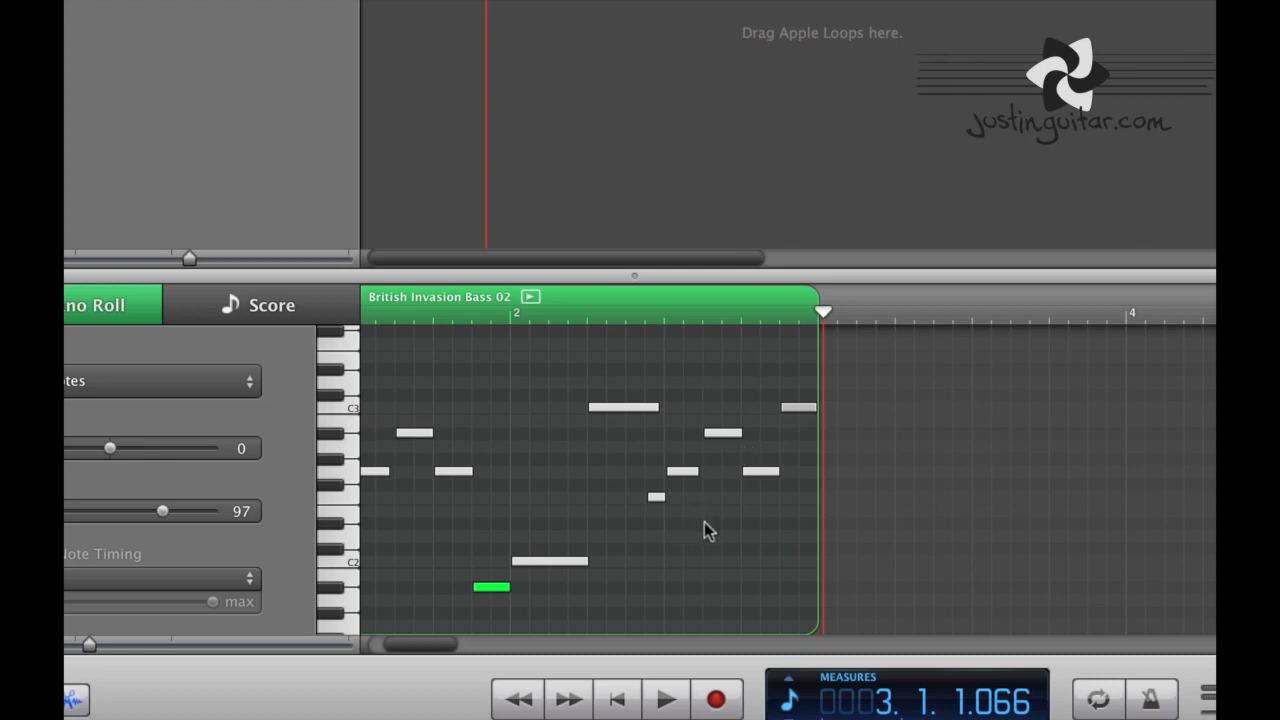
Shorten the long C3 notes in measures 2 and 1 slightly, and play the region from the start
left_click_drag(655, 408, 646, 409)
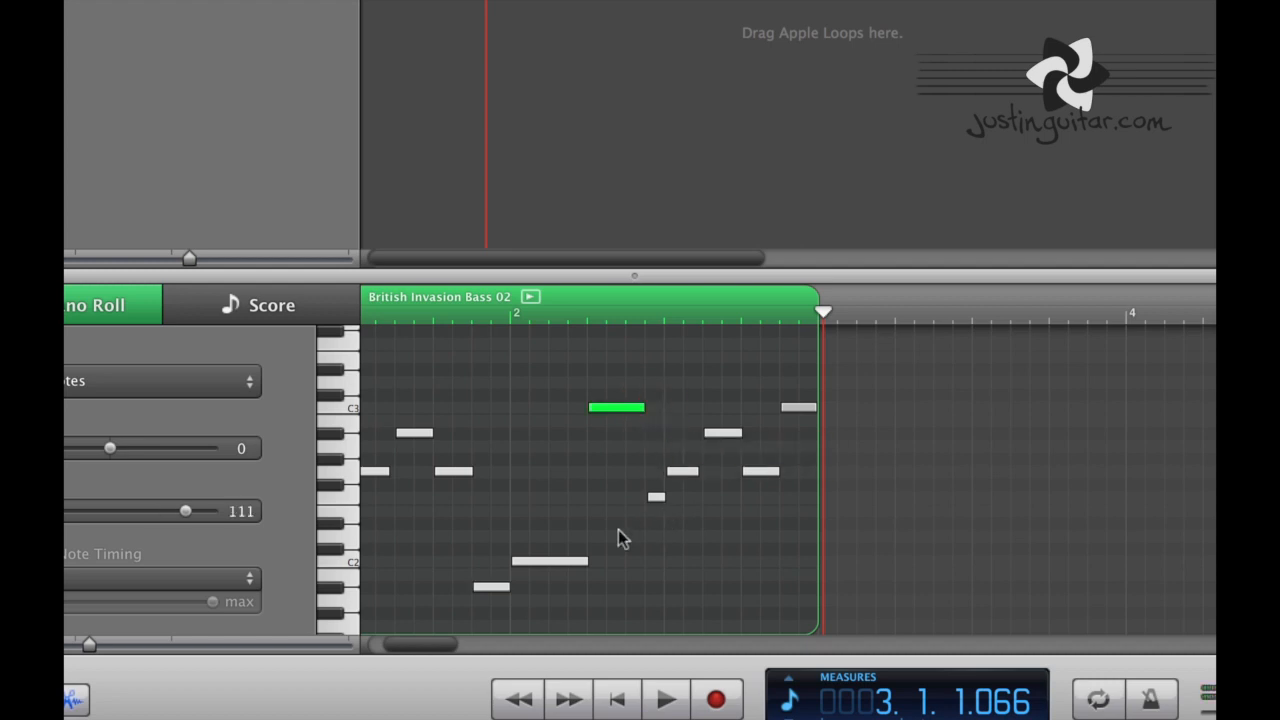
scroll(618, 531, "left", 5)
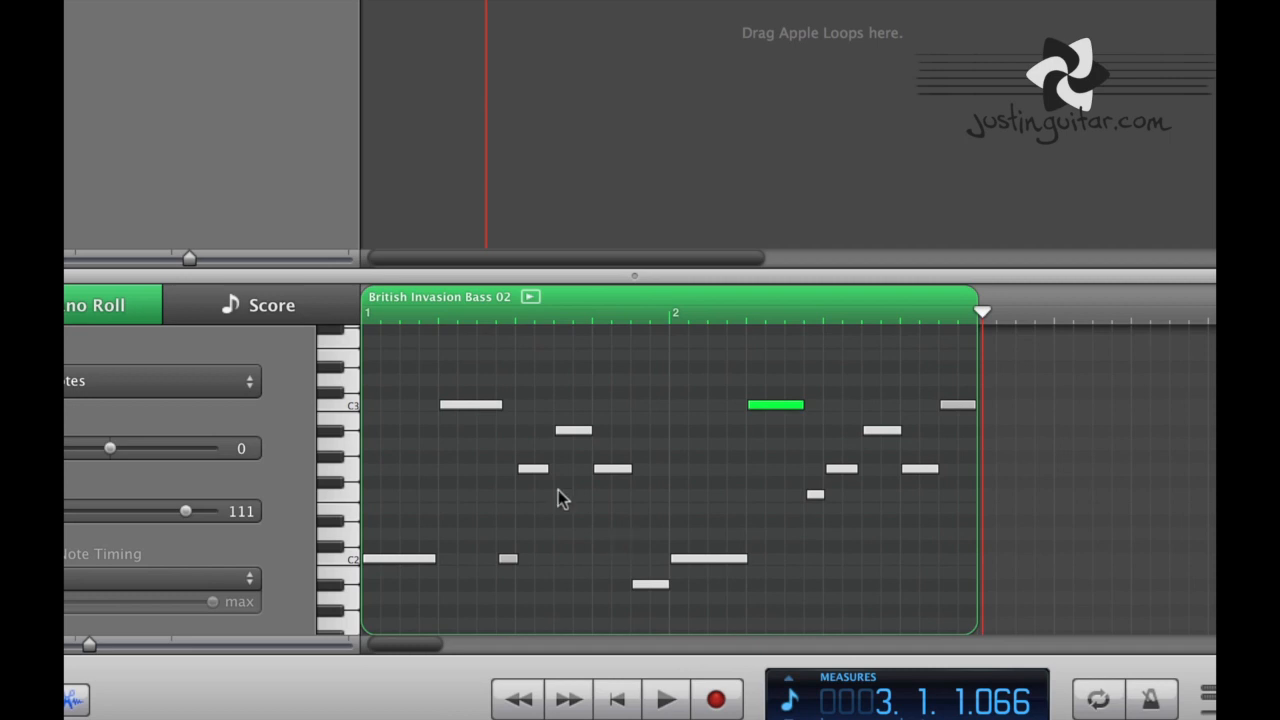
left_click_drag(501, 404, 496, 402)
key("Return")
key("space")
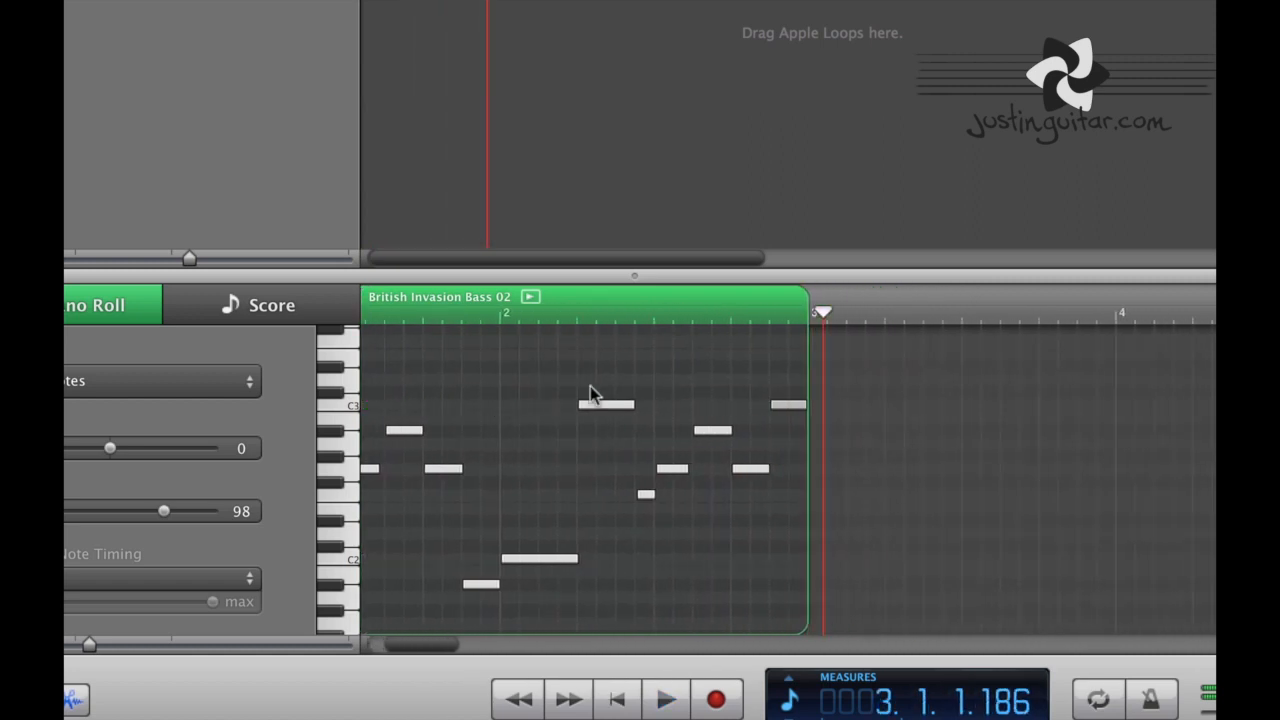
Raise the final note of the bass region to D#3, play the region, and return to the start
left_click_drag(791, 406, 787, 371)
key("space")
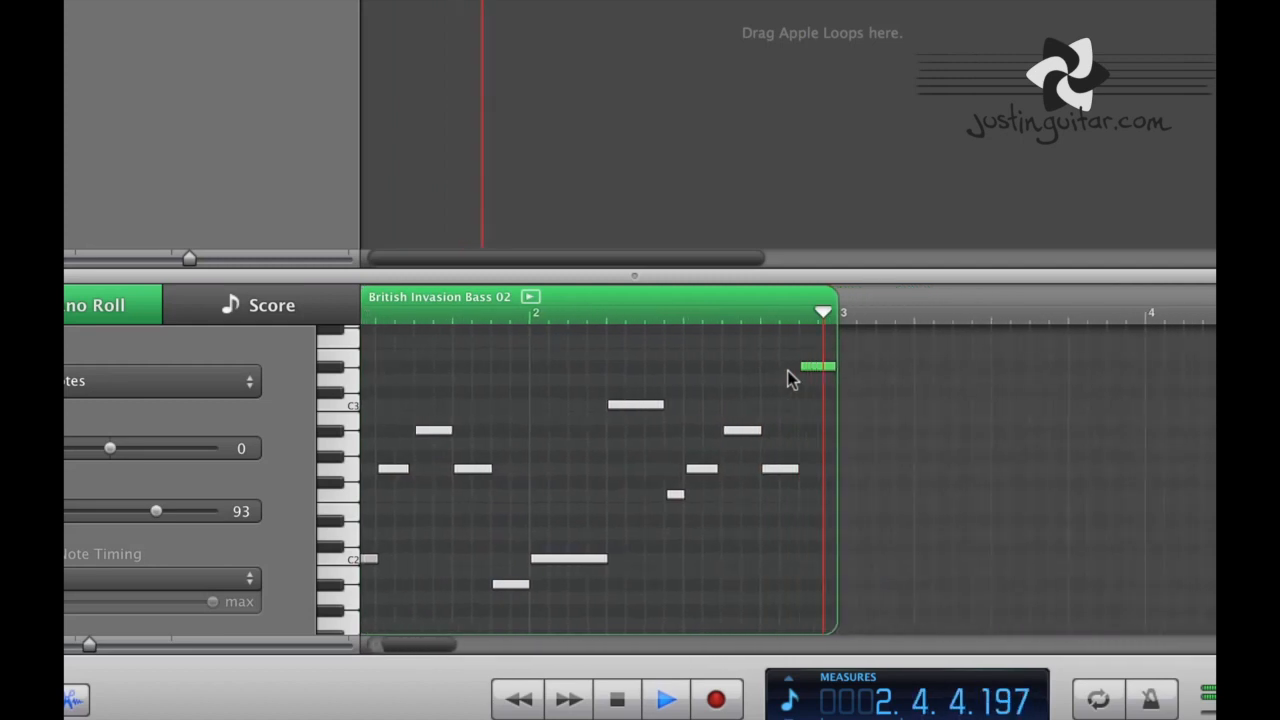
key("space")
key("Return")
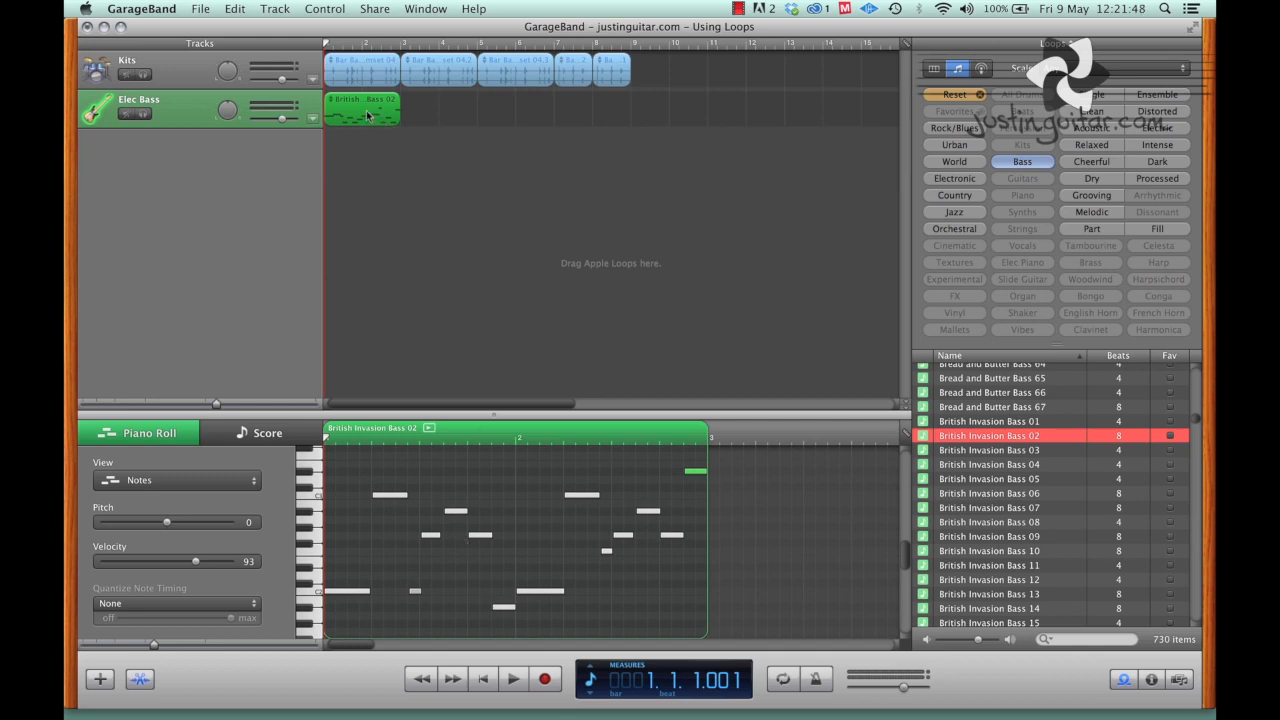
Close the editor and copy the edited bass region three times, placing the copies at measures 3, 5 and 7
left_click(139, 679)
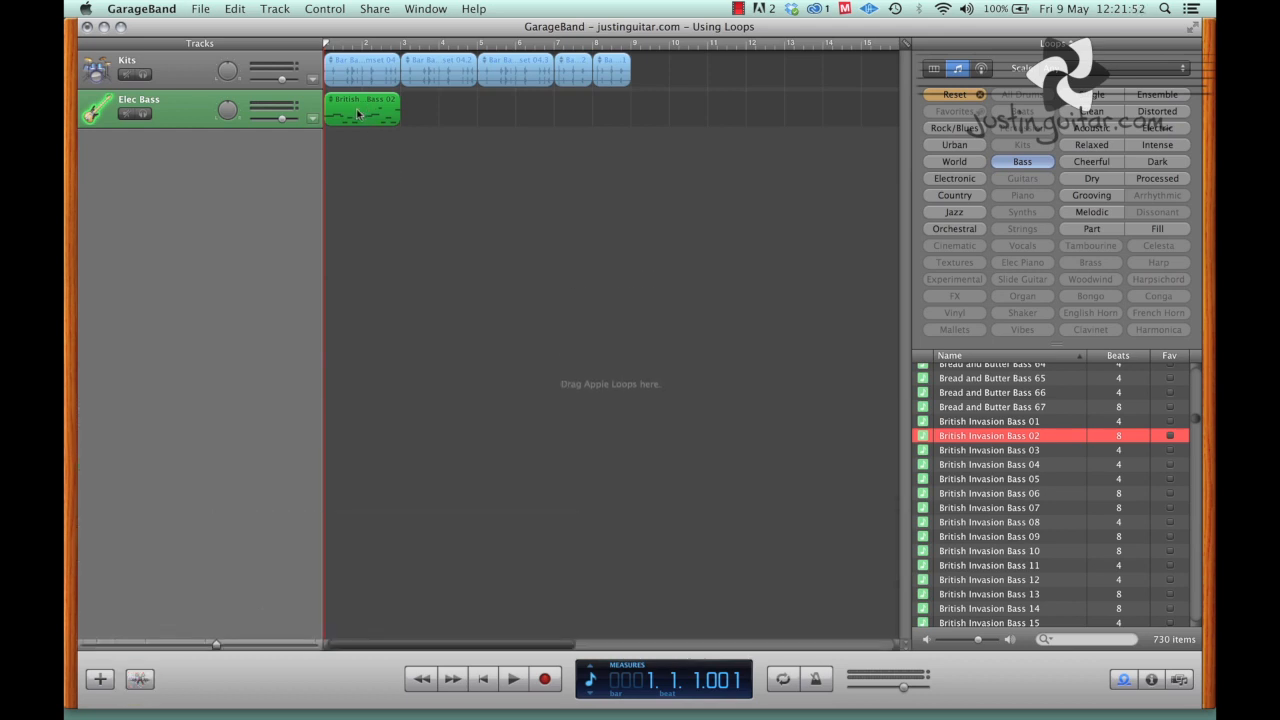
left_click_drag(357, 113, 591, 112)
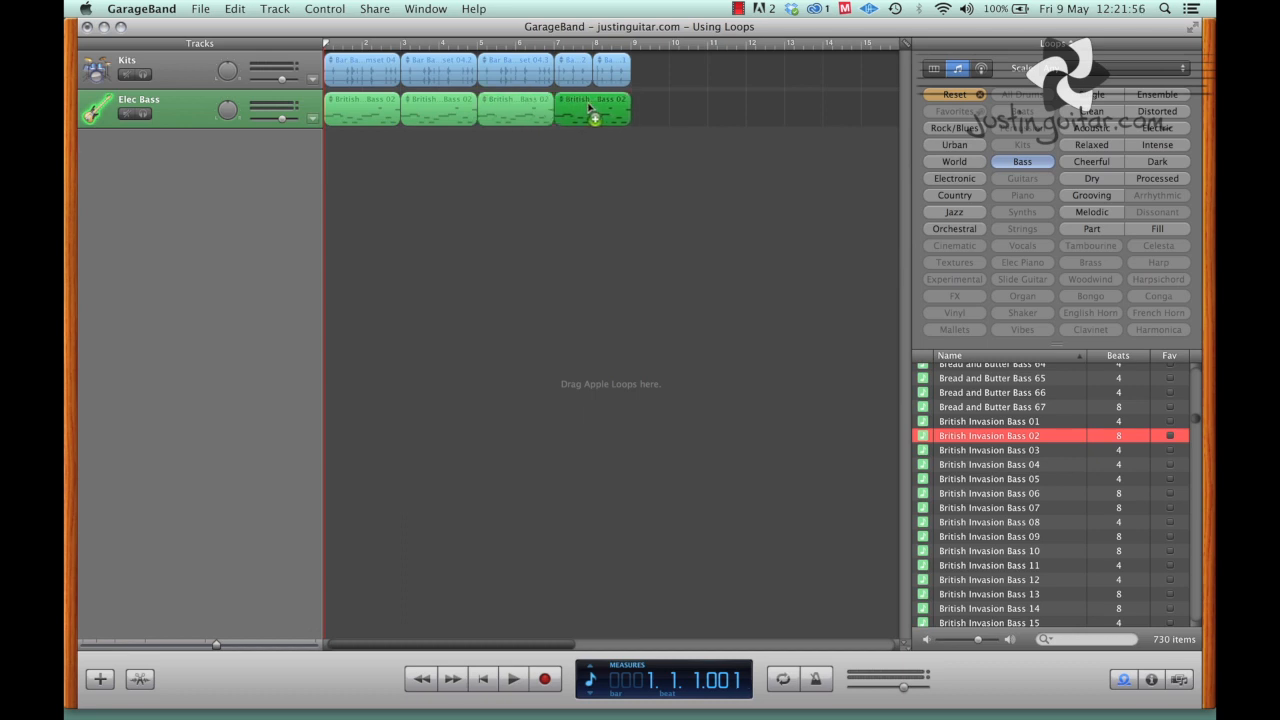
Play the drum and bass arrangement from the start, stop it, and return the playhead to the beginning
left_click(568, 182)
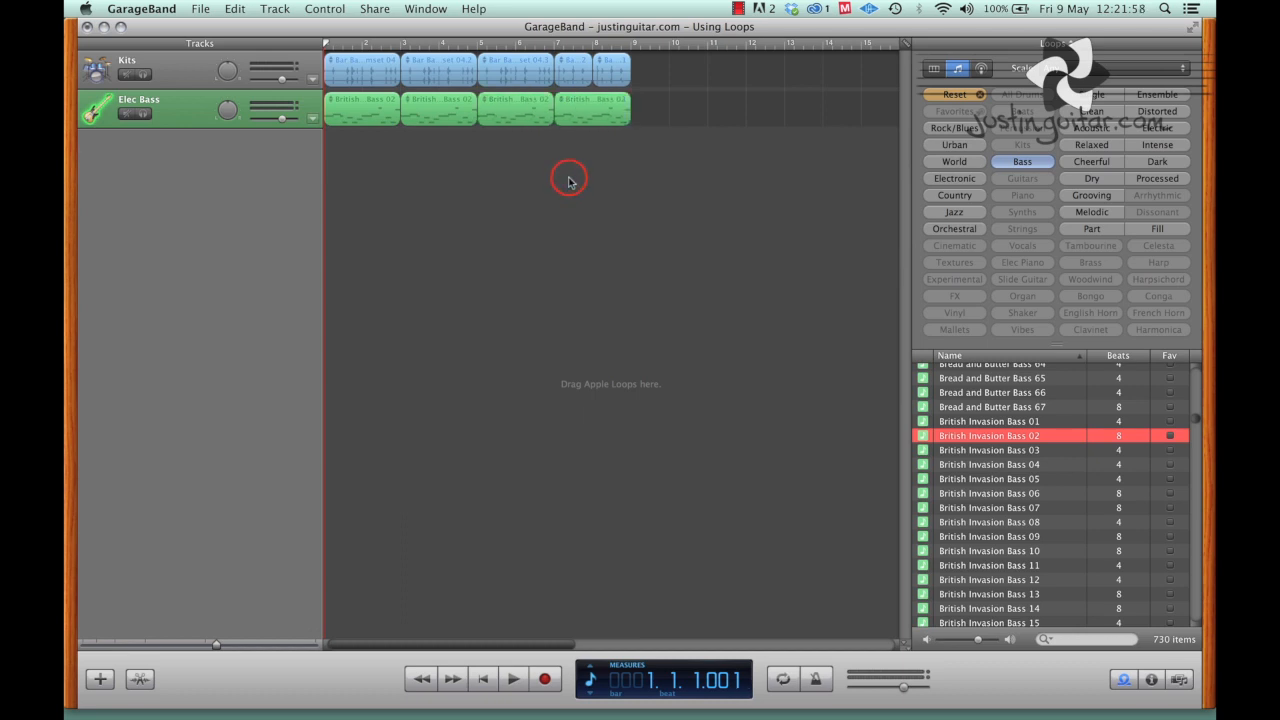
key("space")
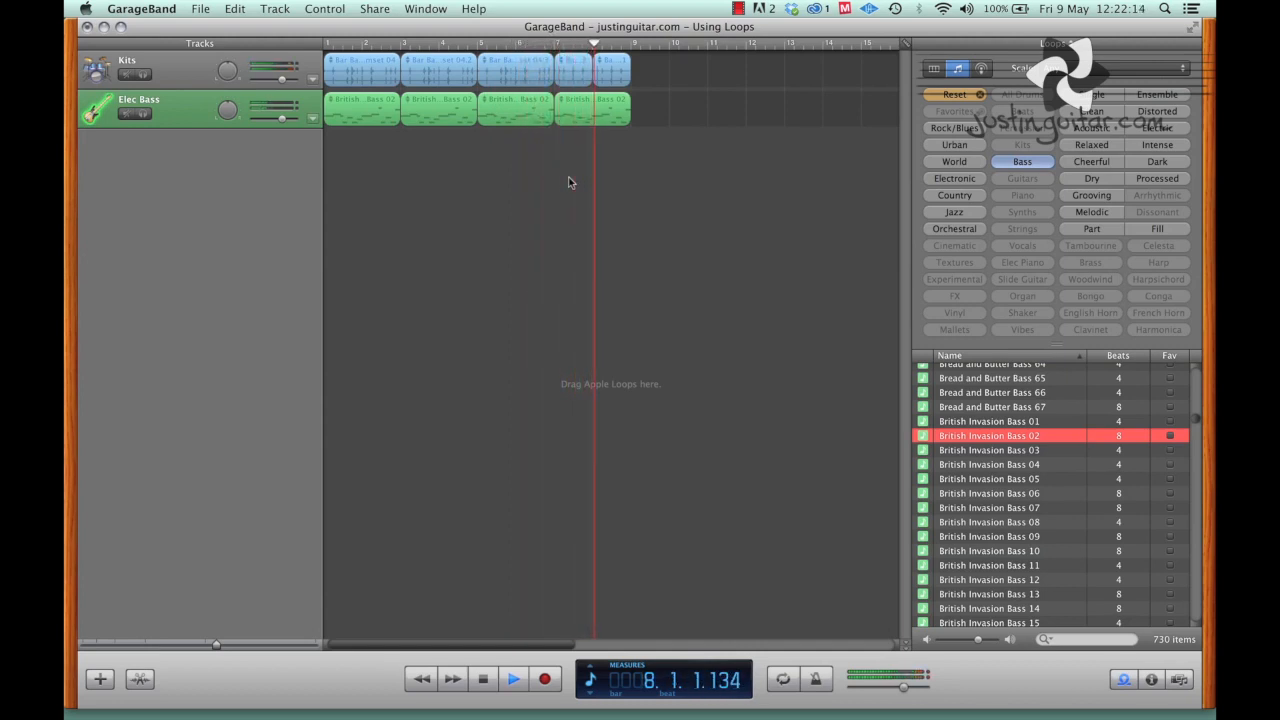
key("space")
key("Return")
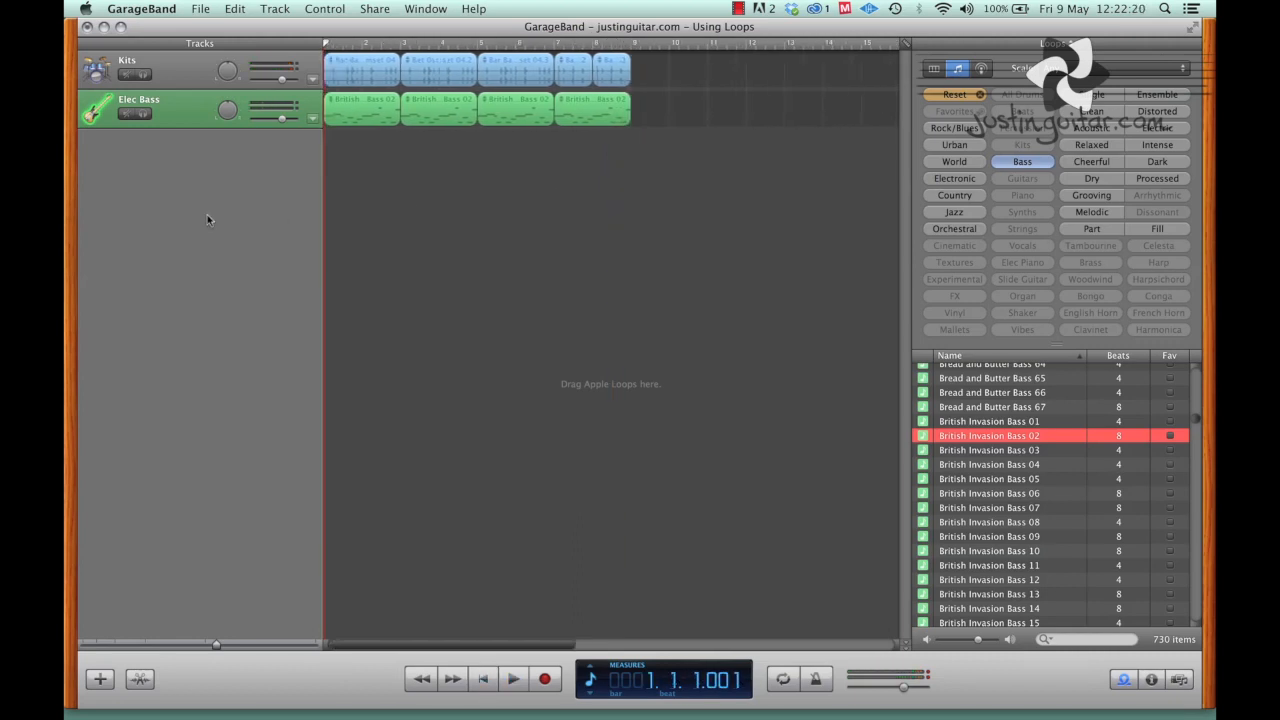
Reset the loop filter, list the Piano loops, and preview Brazilian Bossa Piano 22, Classic Rock Piano 02 and Classic Rock Piano 01
left_click(975, 97)
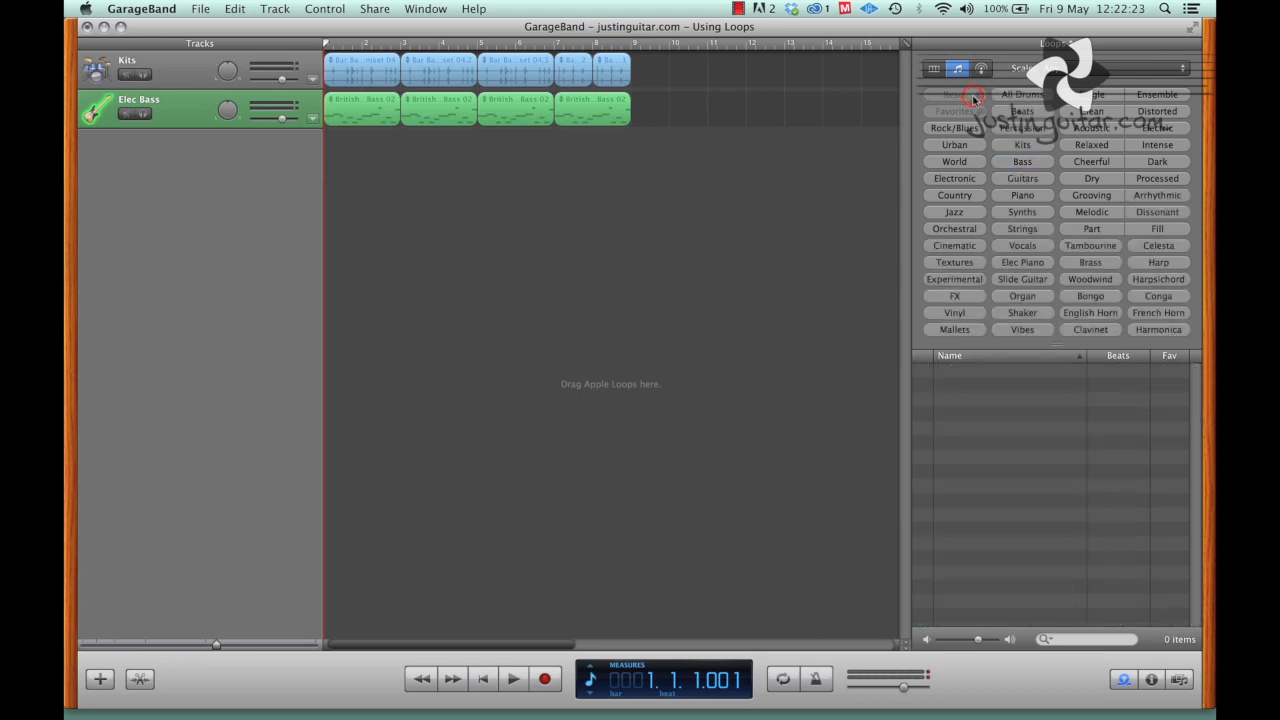
left_click(1013, 199)
scroll(1016, 555, "down", 3)
scroll(1016, 555, "down", 5)
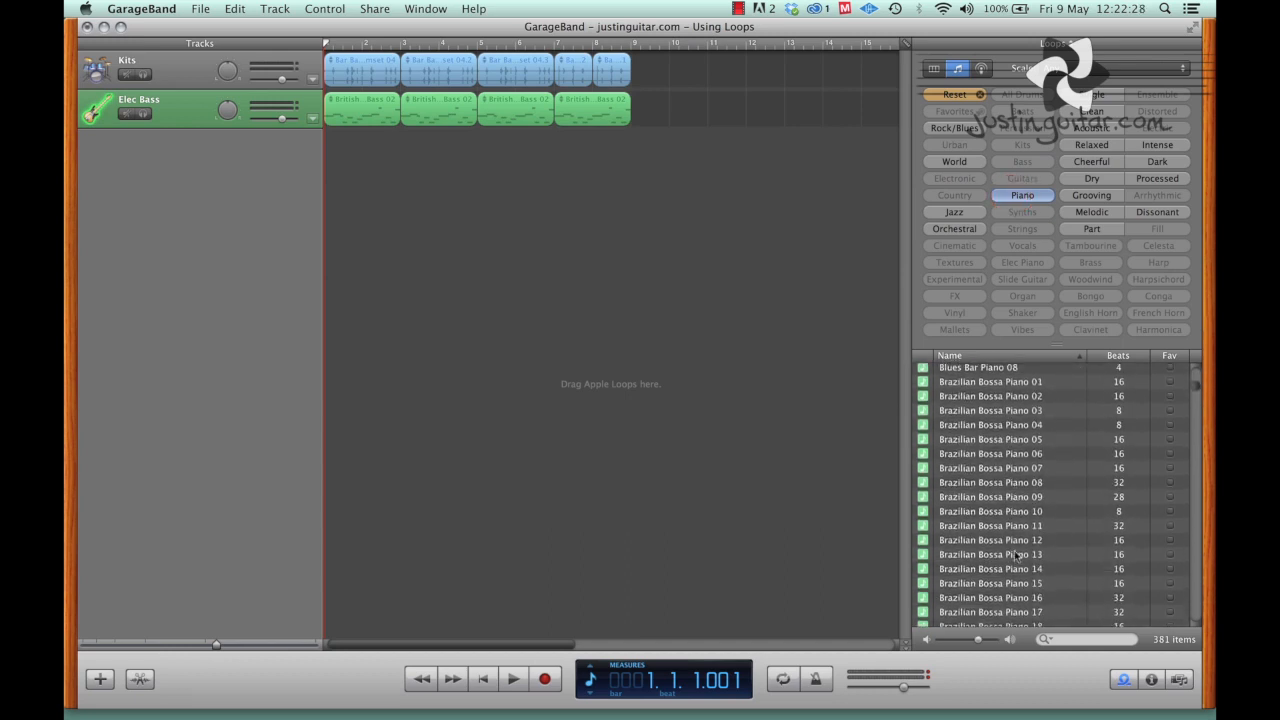
scroll(1016, 555, "down", 4)
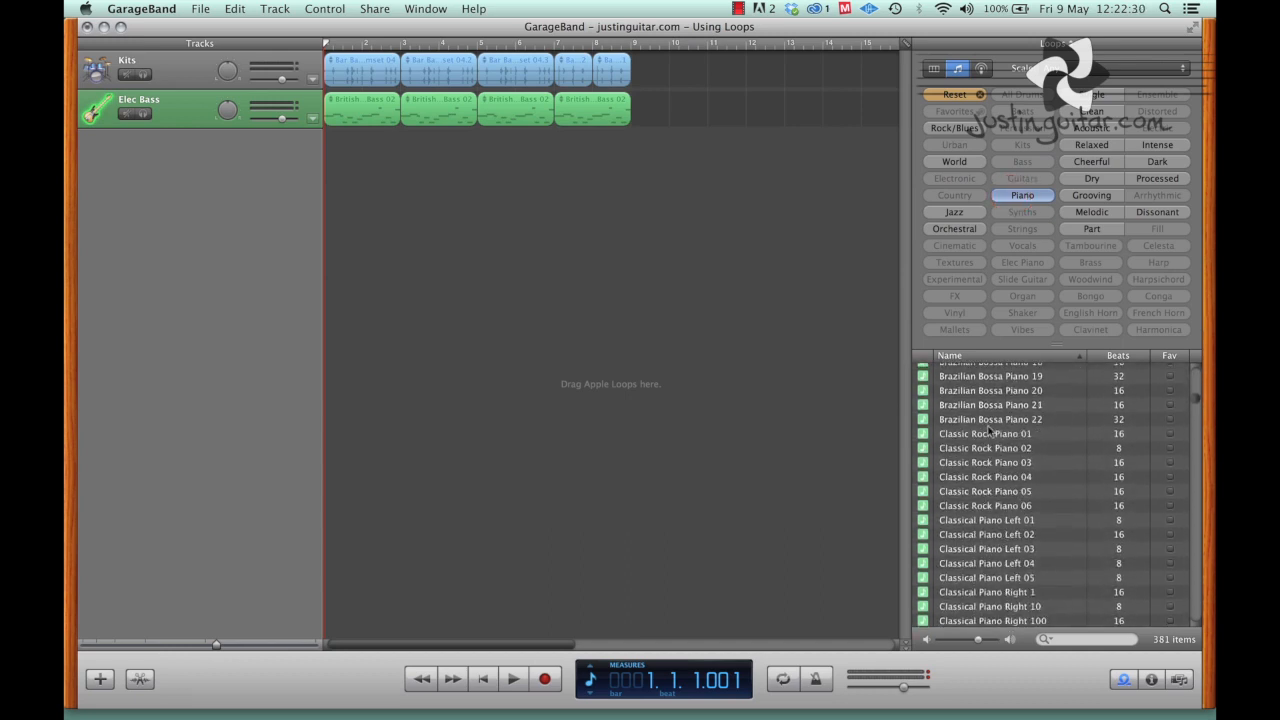
left_click(982, 420)
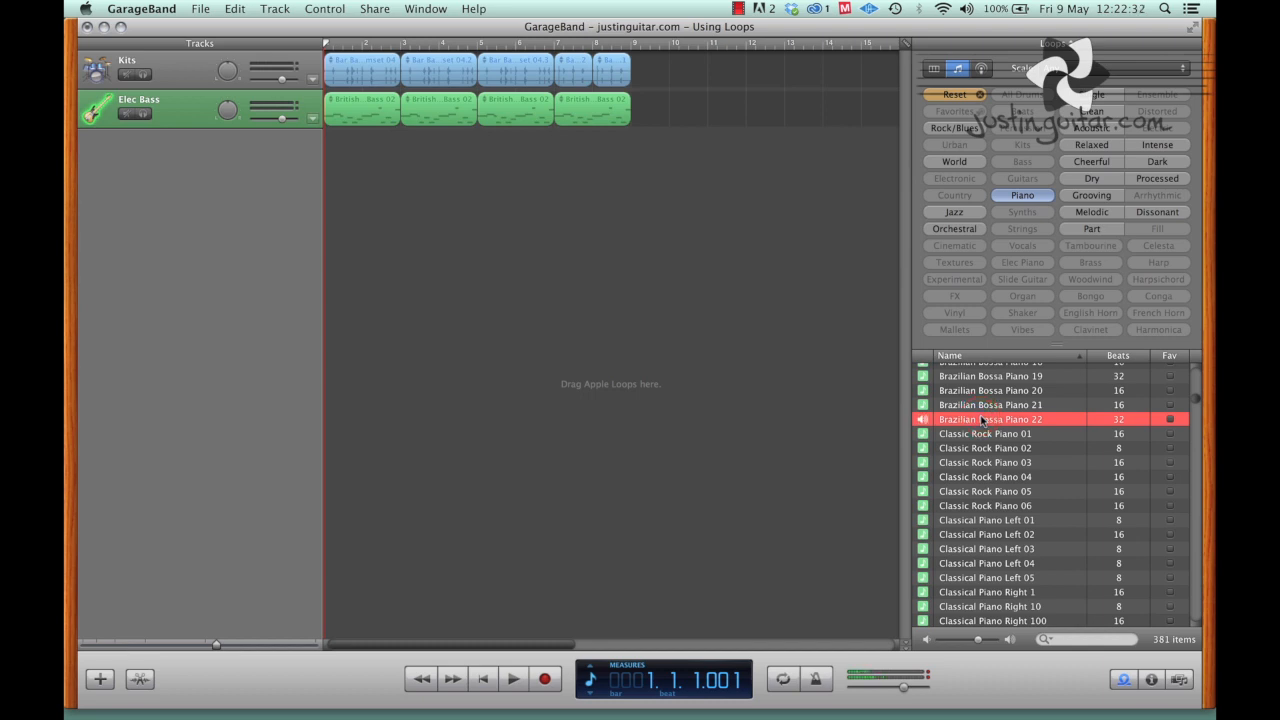
left_click(982, 448)
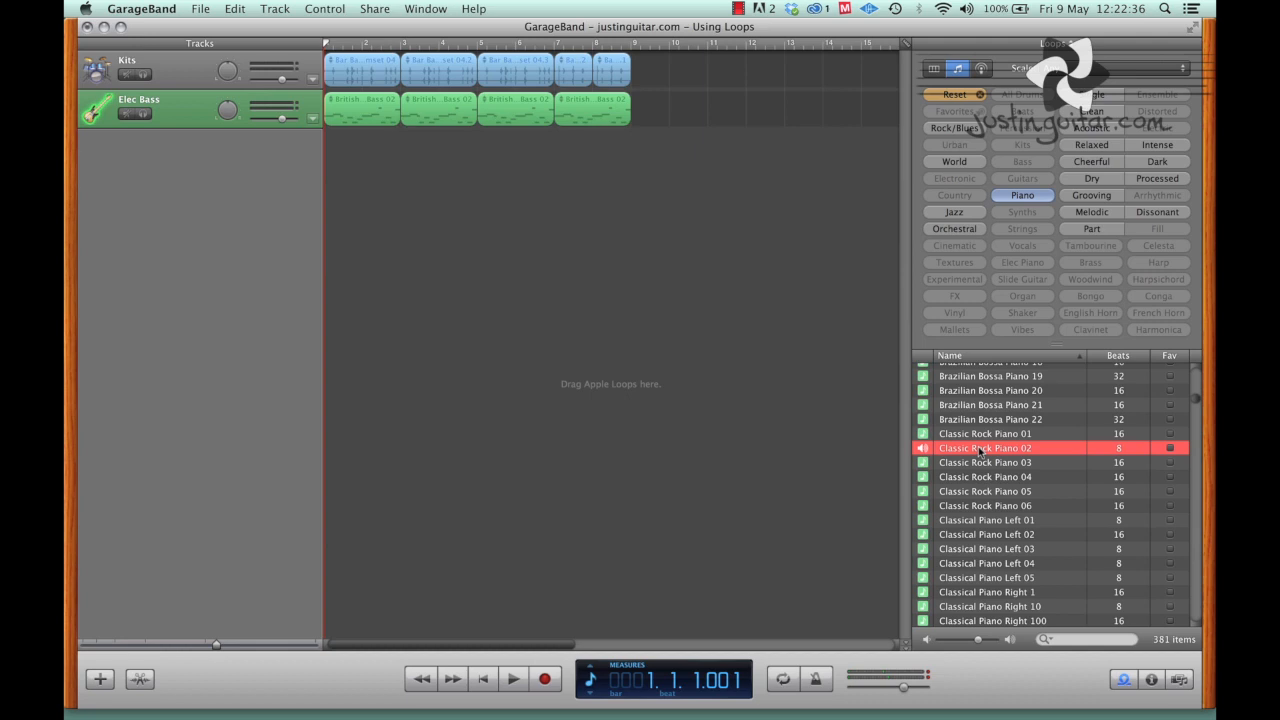
left_click(972, 434)
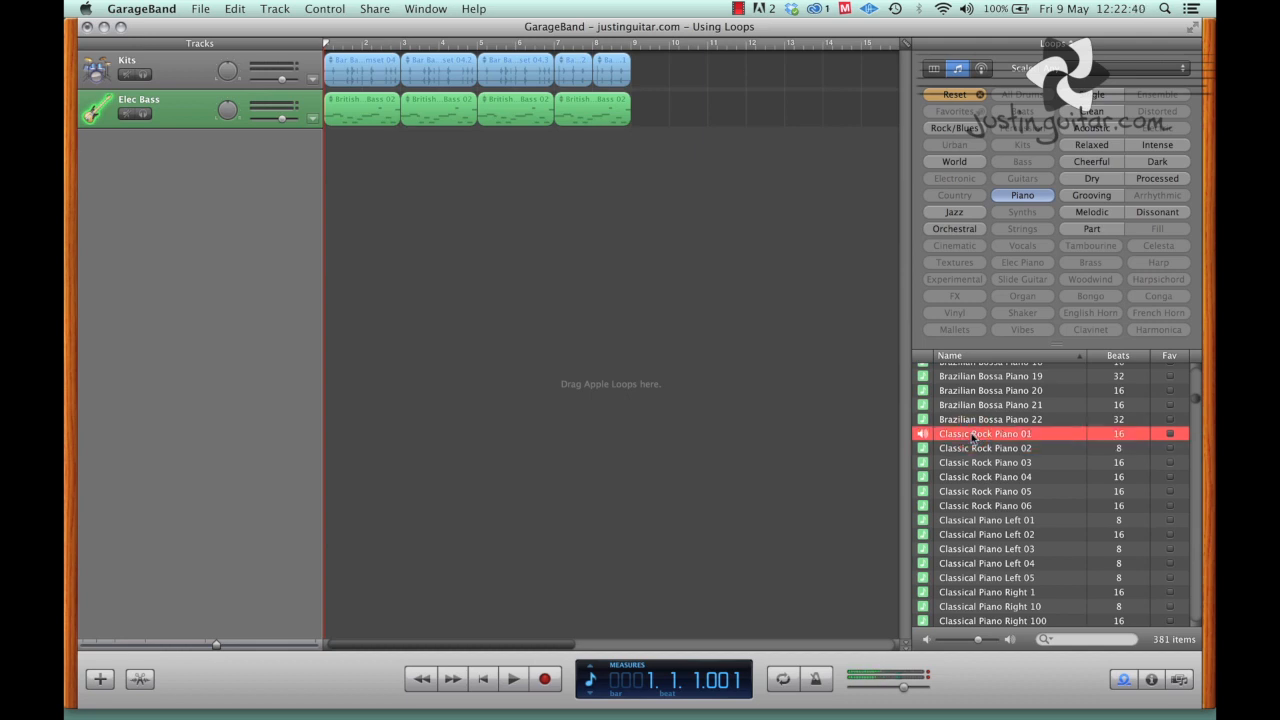
key("space")
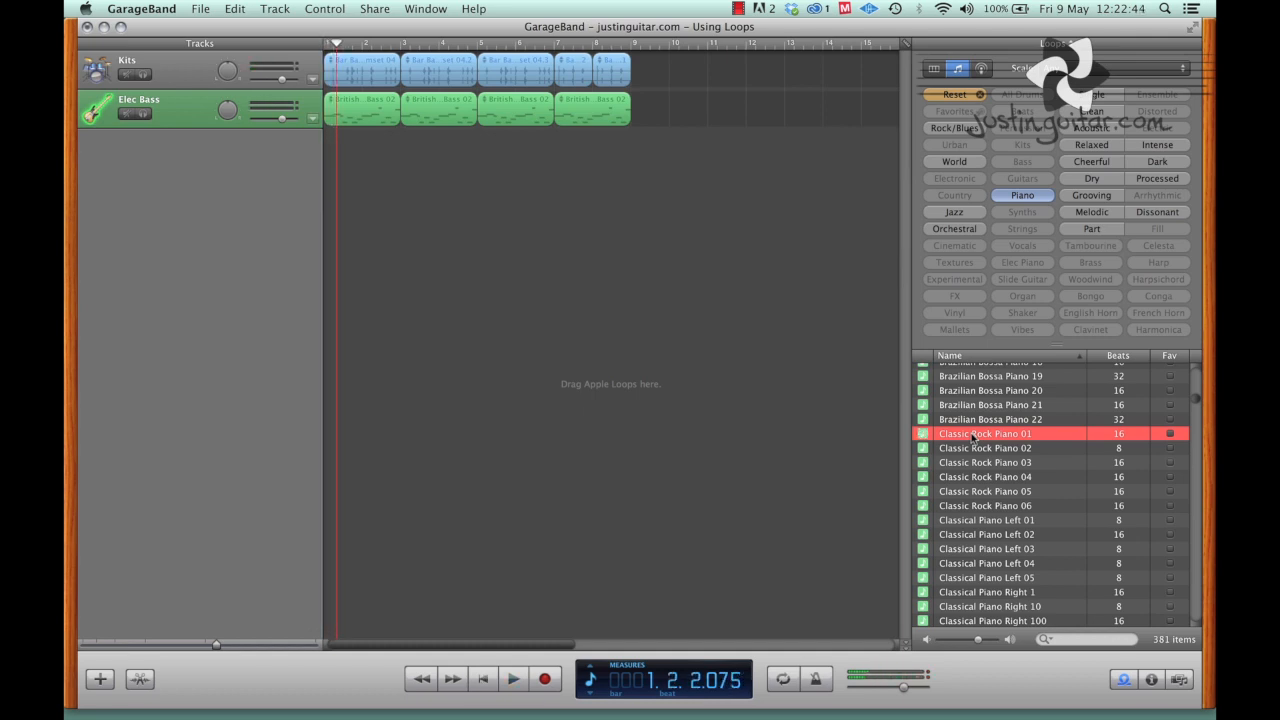
Add Classic Rock Piano 01 on a new track at measure 1 and play the arrangement from the start
left_click_drag(972, 436, 326, 180)
key("Return")
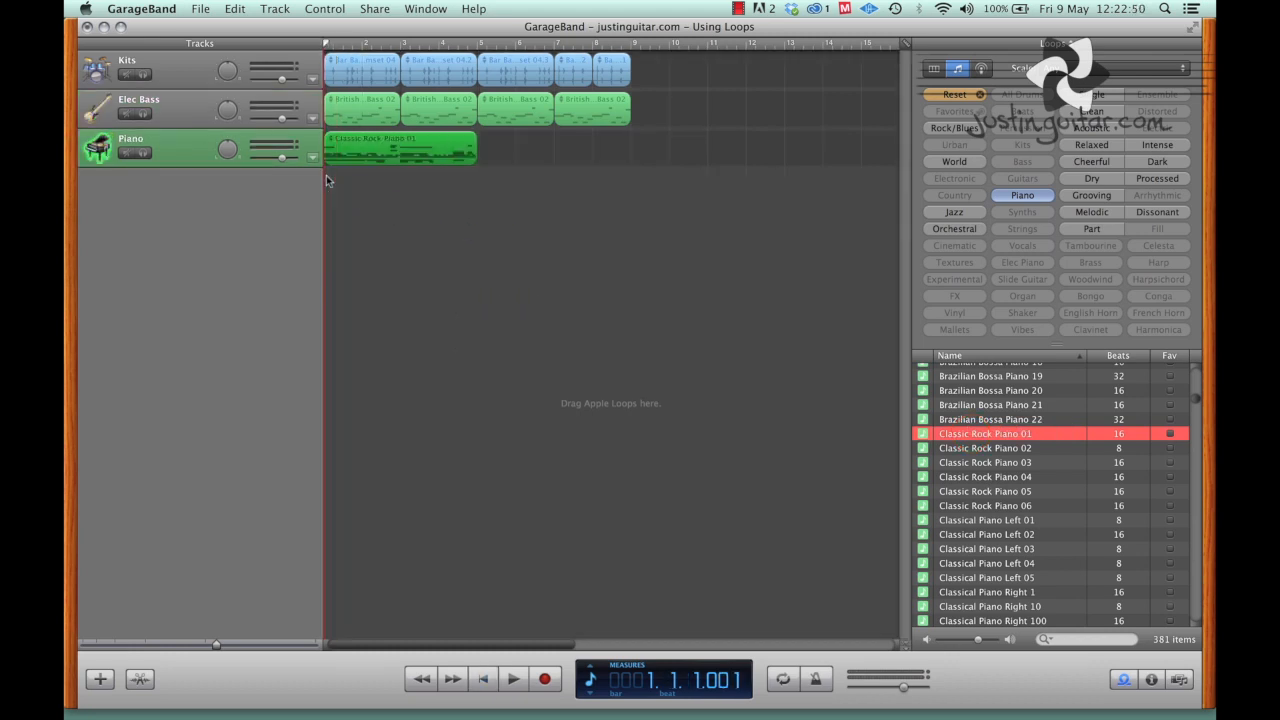
key("space")
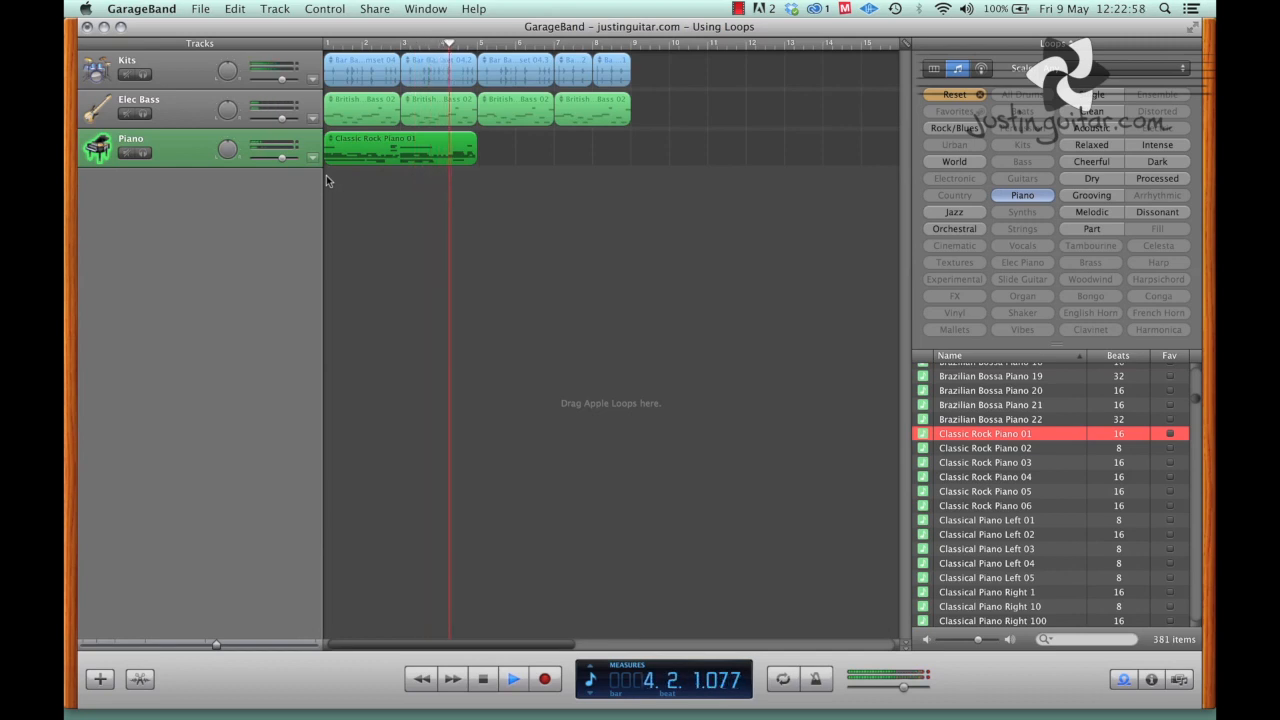
key("space")
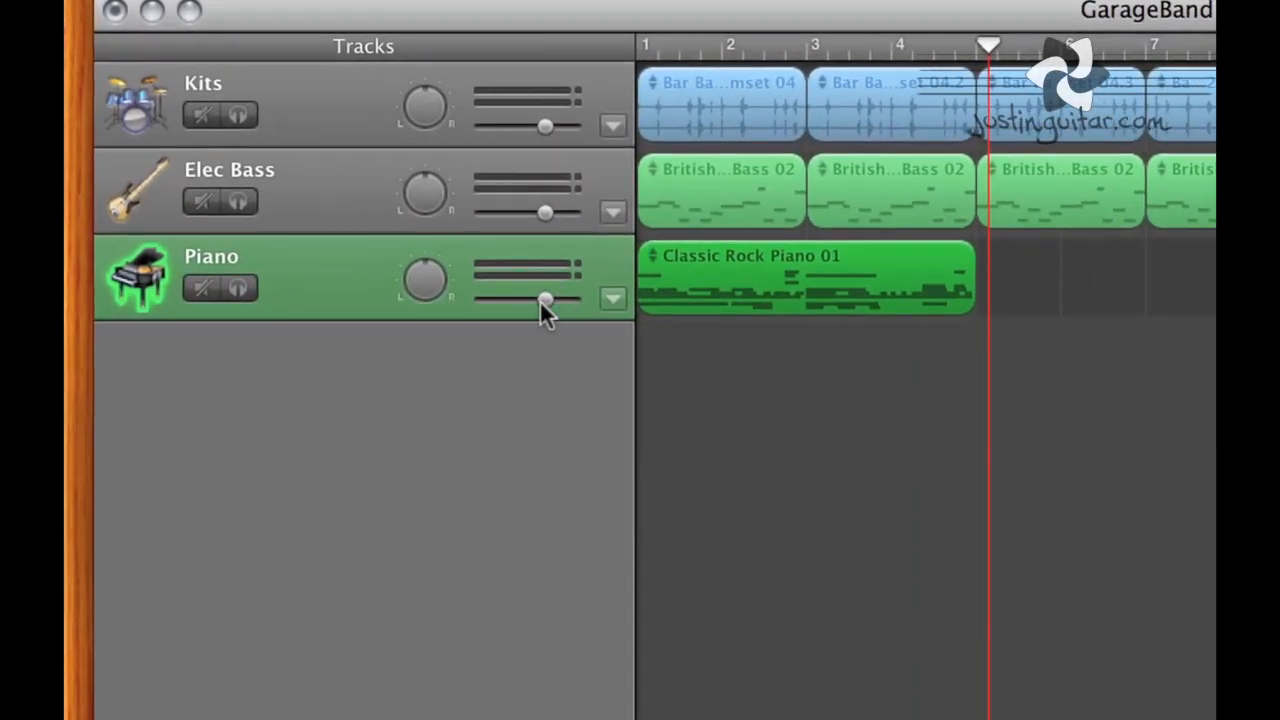
Lower the Piano track's volume slightly, fine-tuning it while playing the arrangement from the start
left_click_drag(540, 300, 510, 300)
key("Return")
key("space")
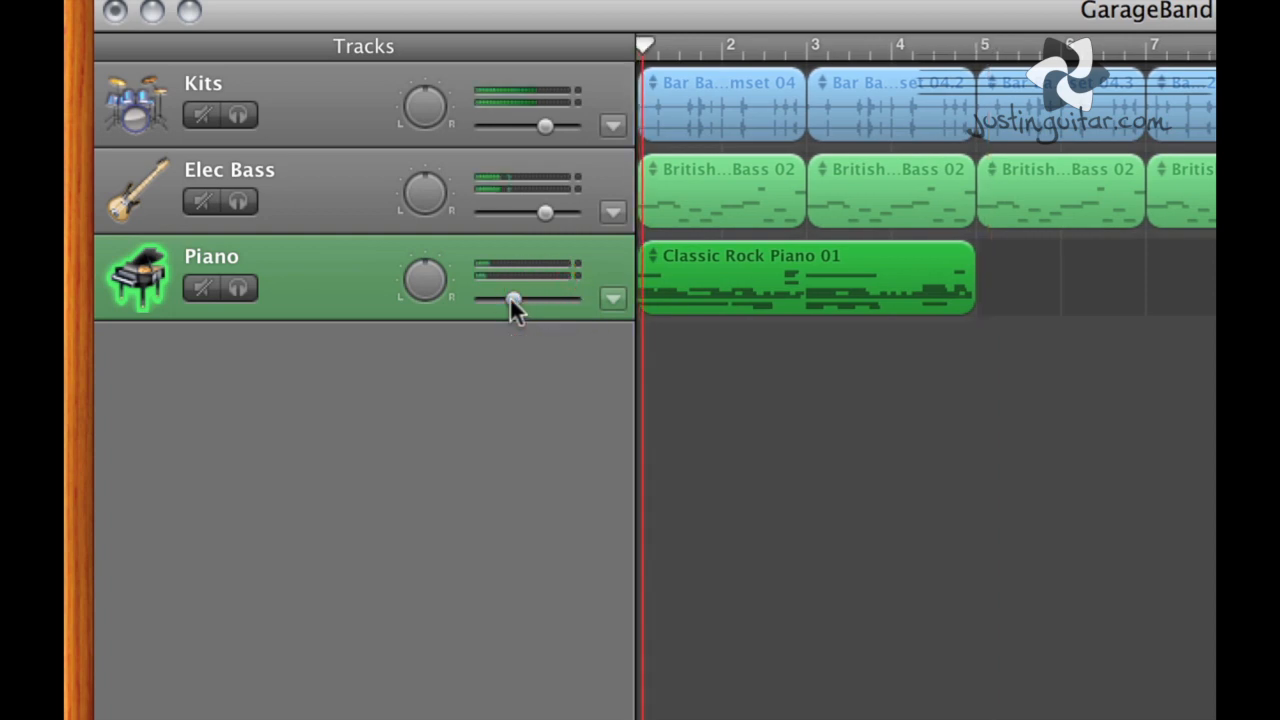
left_click_drag(511, 300, 528, 300)
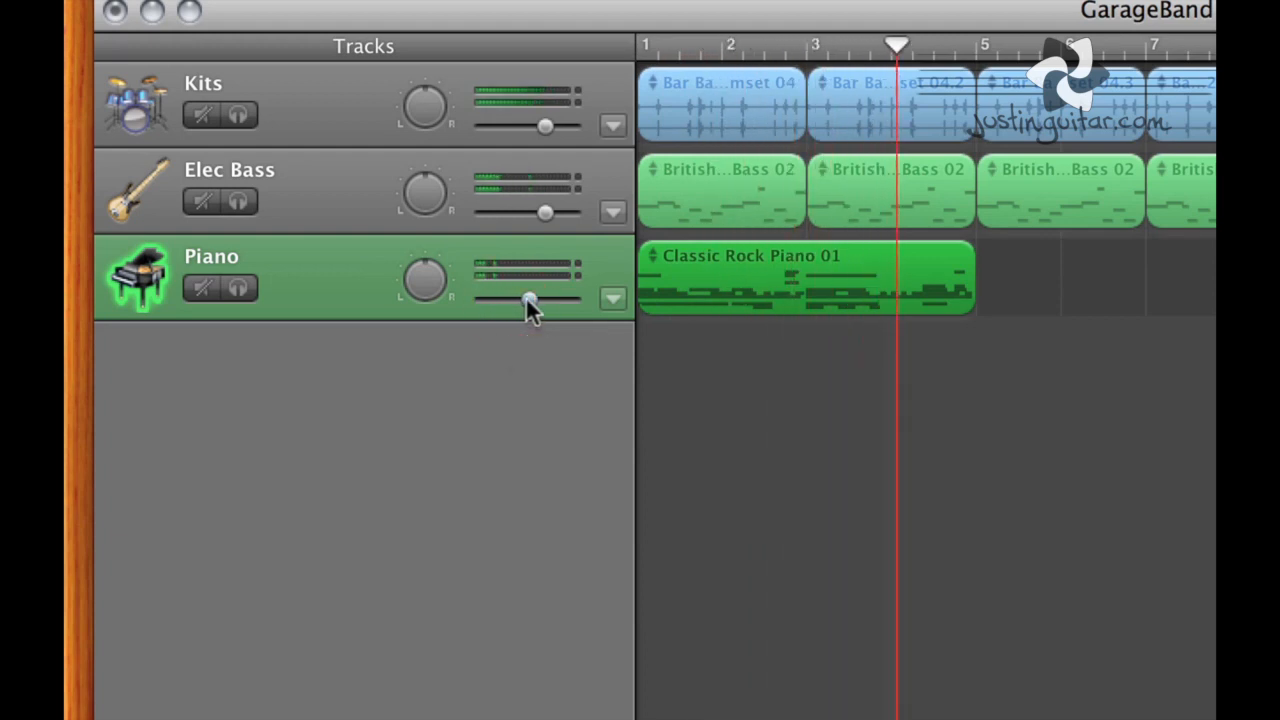
key("space")
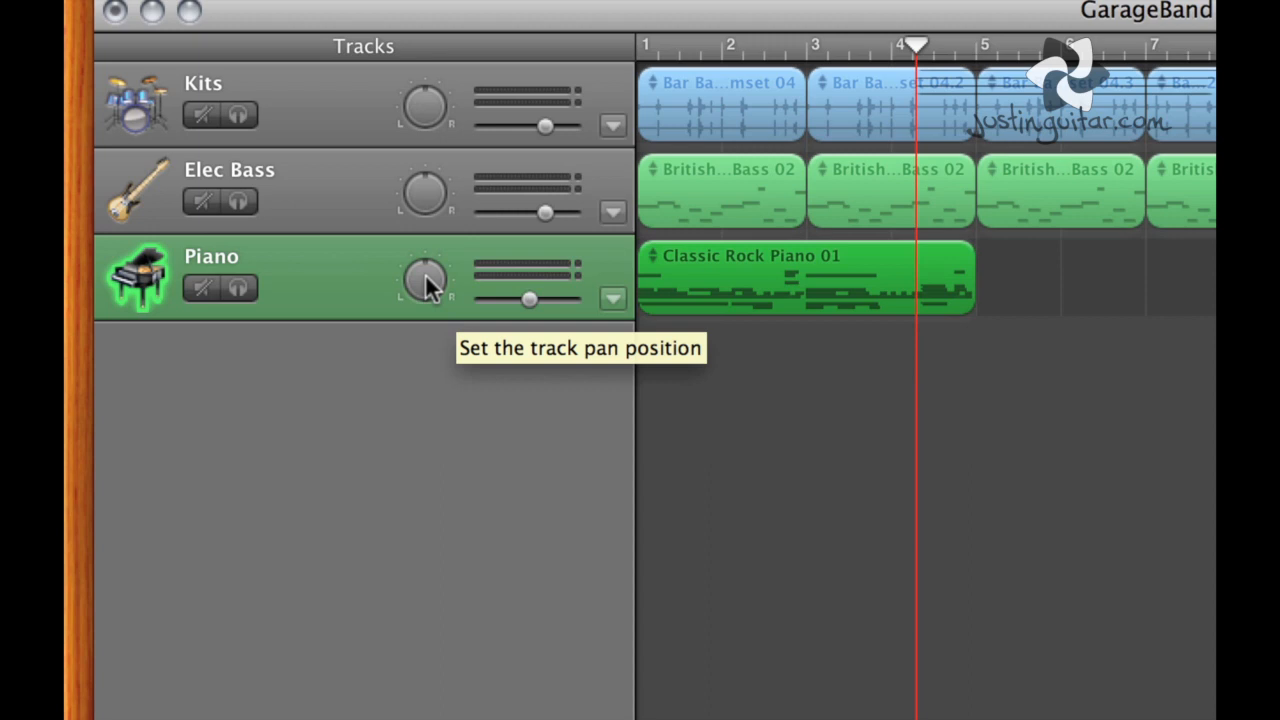
Try panning the Piano track fully left while playing from the start, and return its pan to centre
left_click_drag(427, 282, 457, 492)
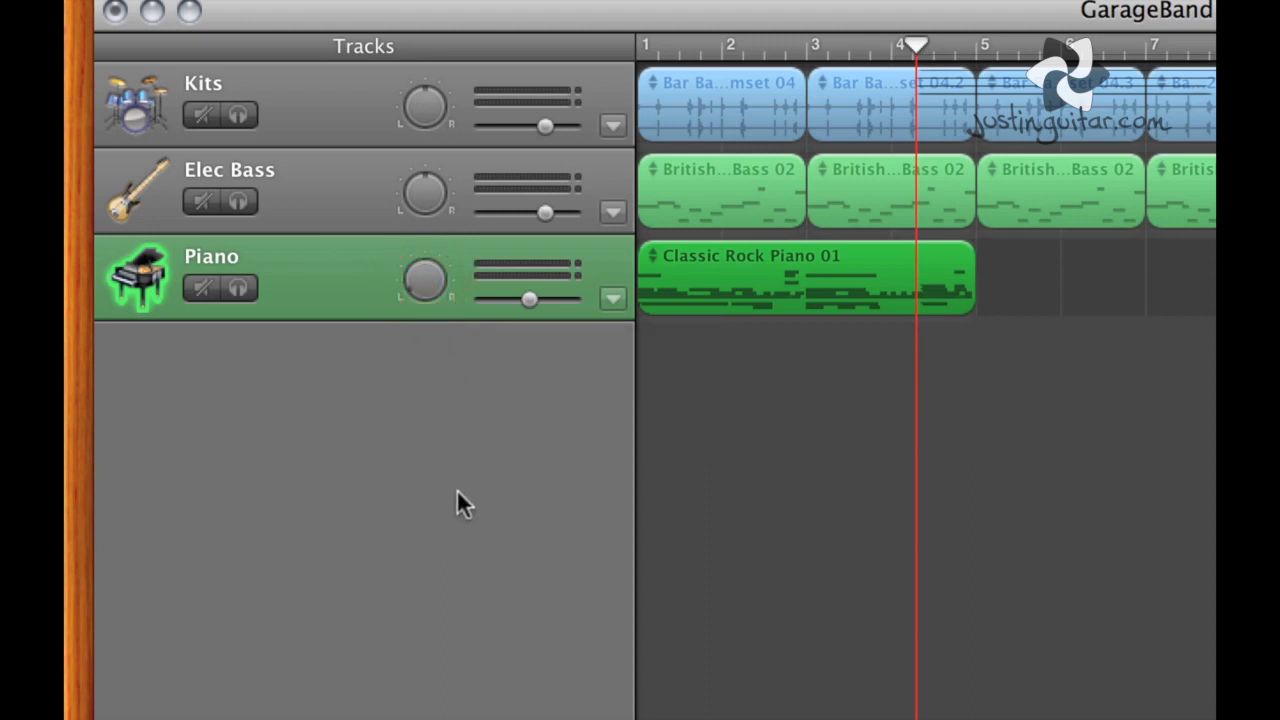
key("Return")
key("space")
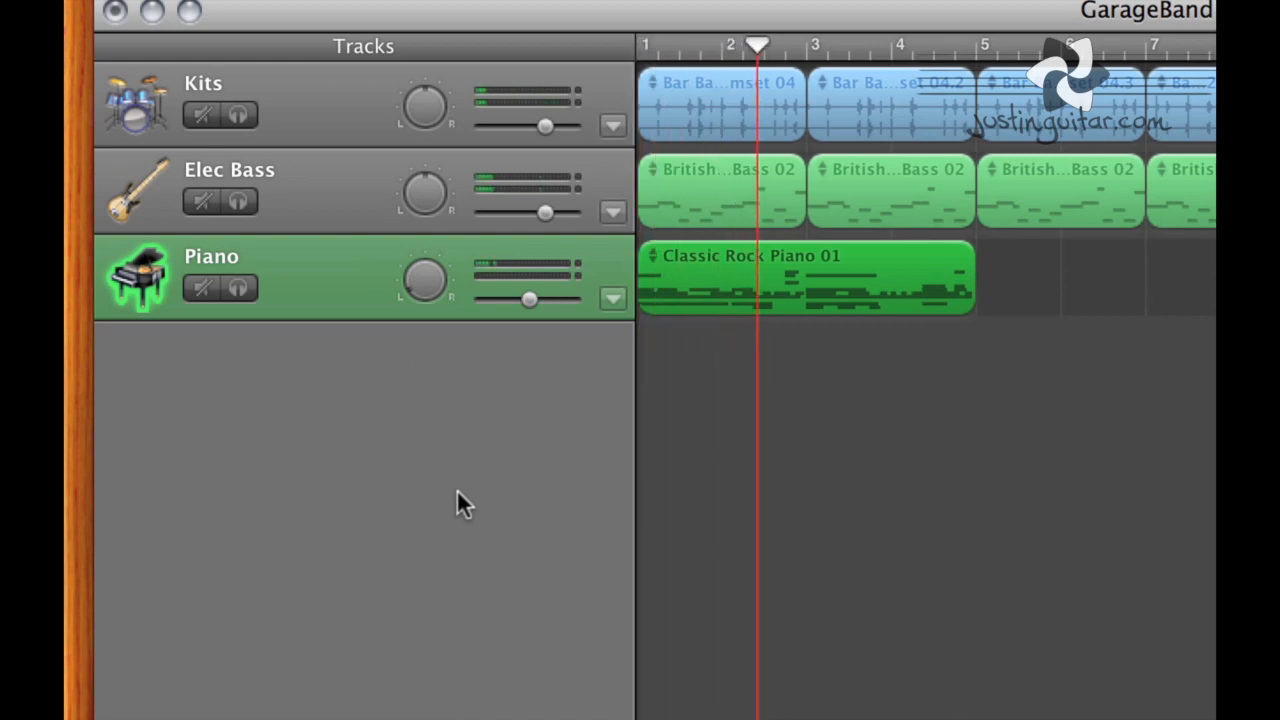
key("space")
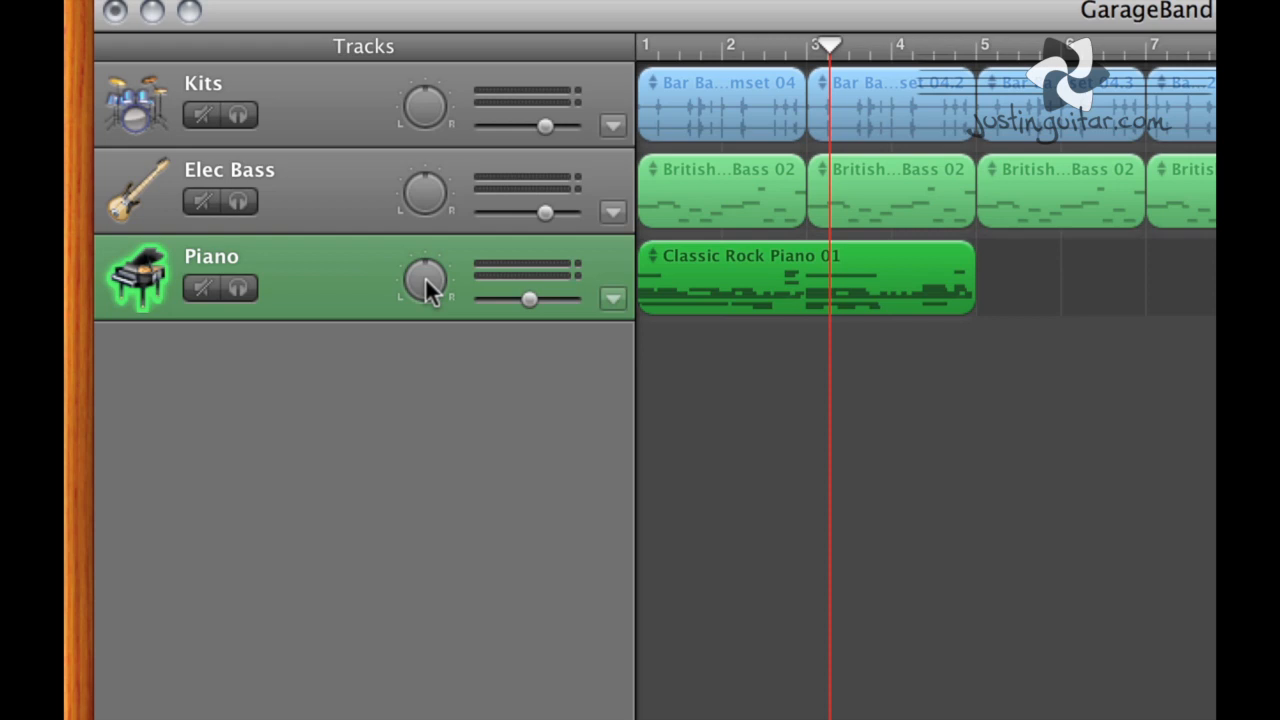
left_click_drag(425, 285, 423, 340)
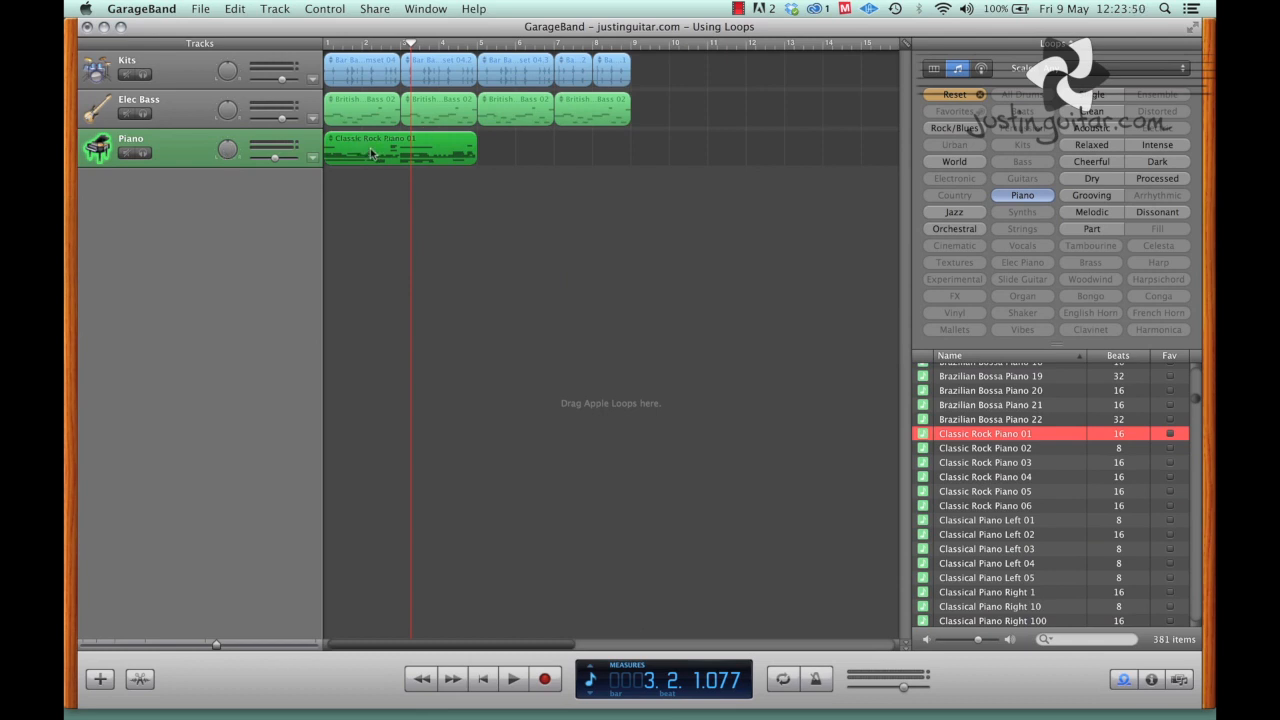
Copy the Classic Rock Piano 01 region to measure 5 and split the copy at measure 7
left_click_drag(370, 153, 524, 153)
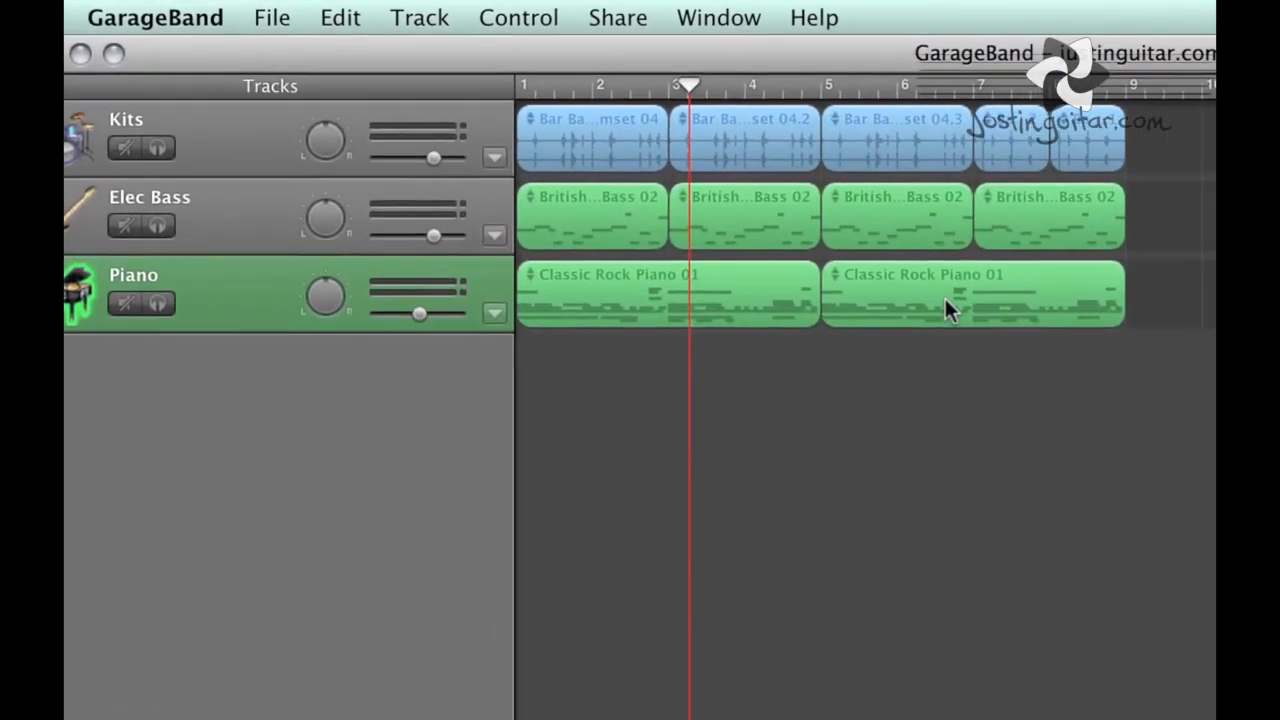
left_click_drag(694, 86, 828, 86)
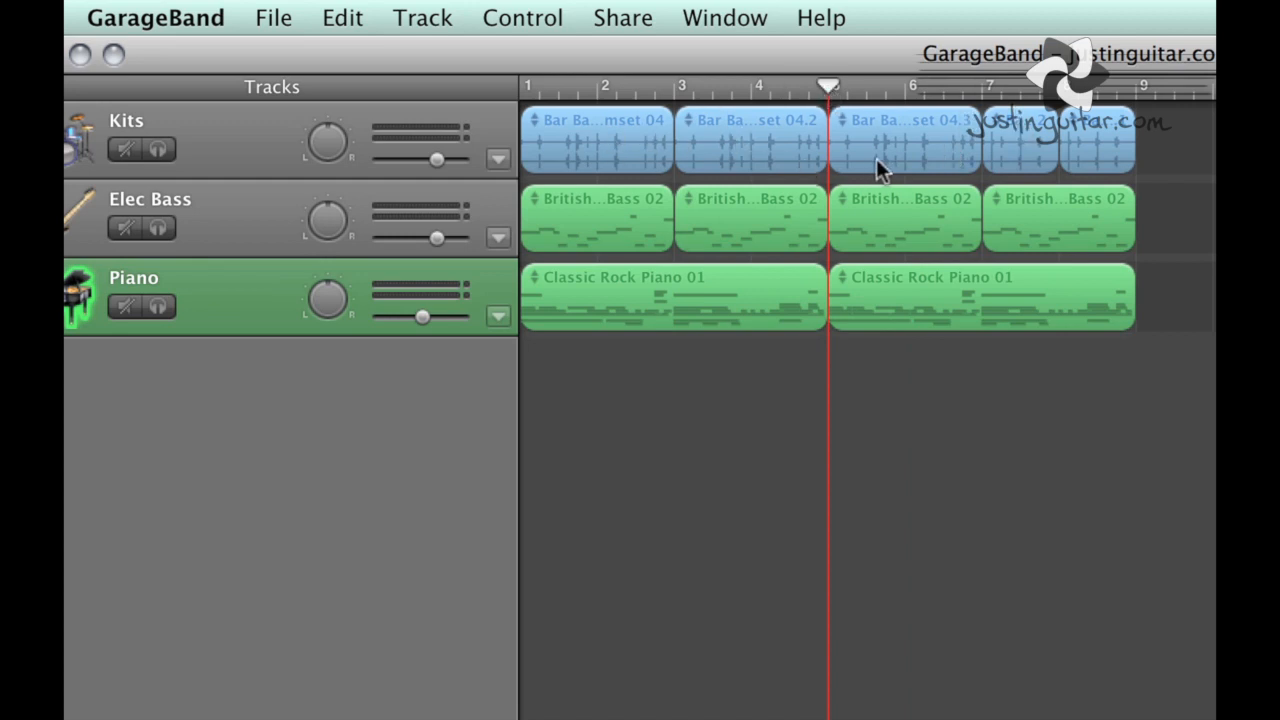
left_click_drag(828, 88, 986, 93)
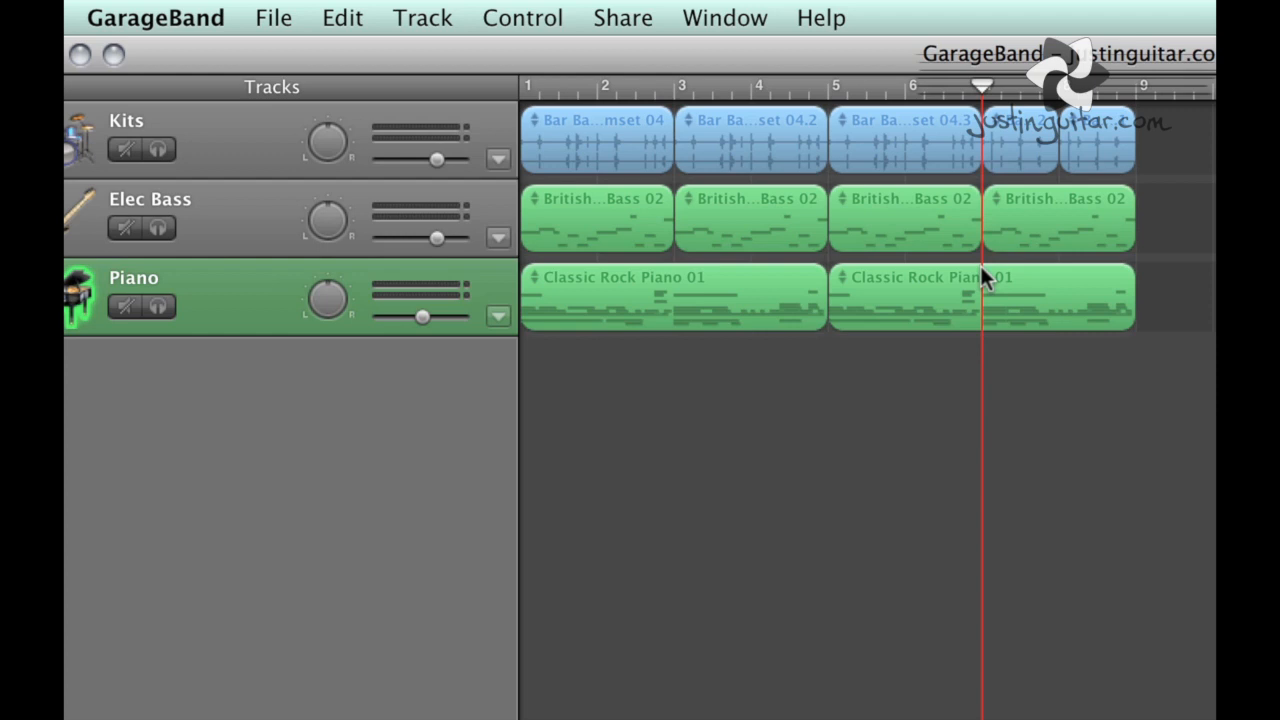
left_click(935, 304)
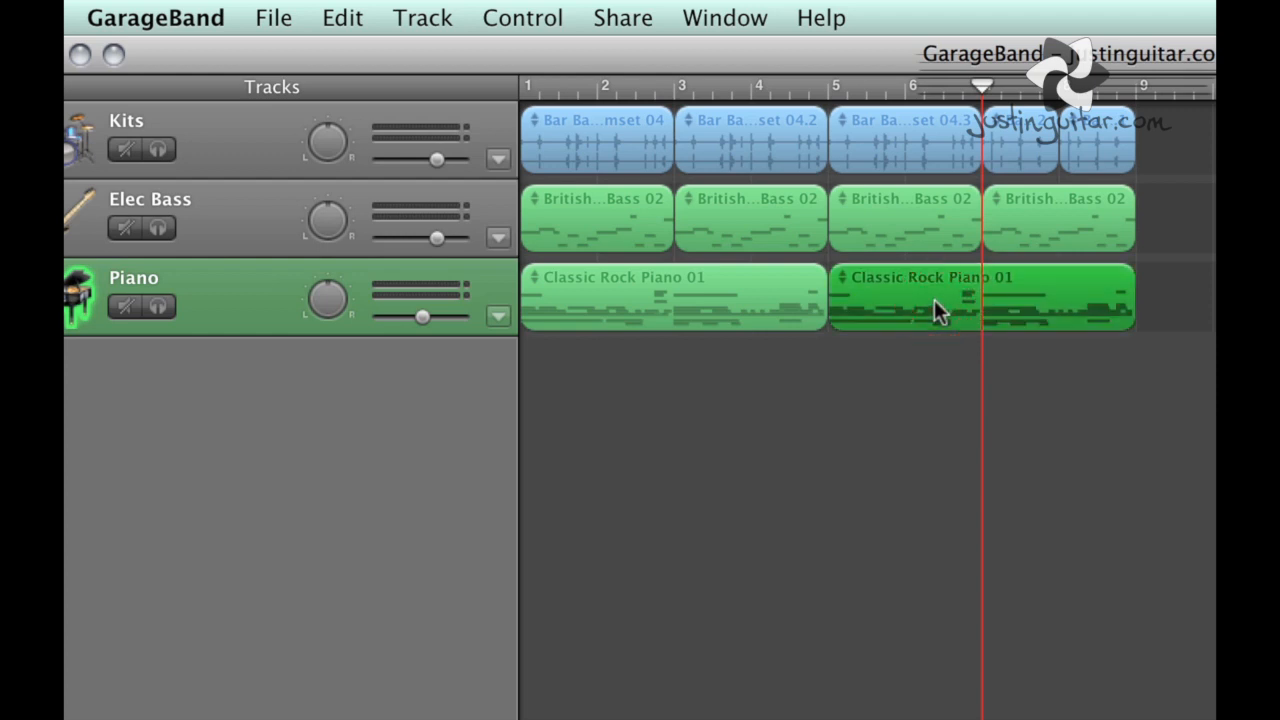
key("super+t")
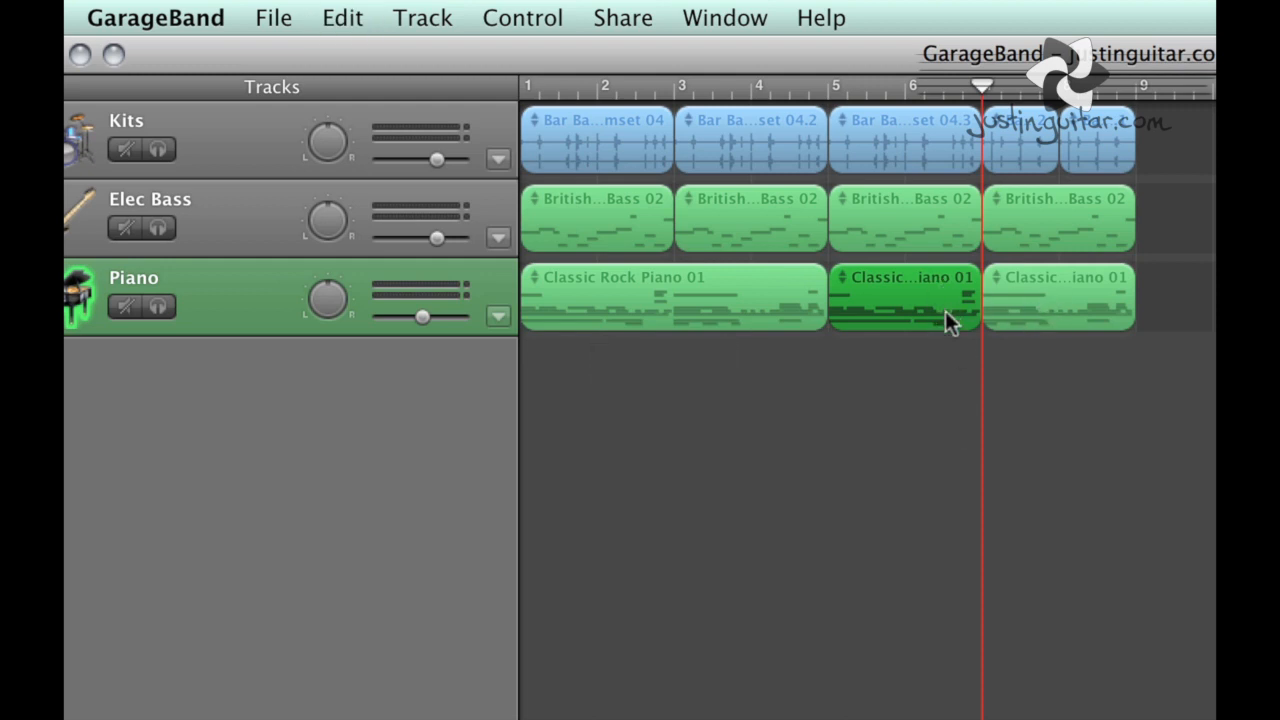
Split the piano and bass regions that start at measure 5 at measure 6
left_click_drag(982, 86, 903, 86)
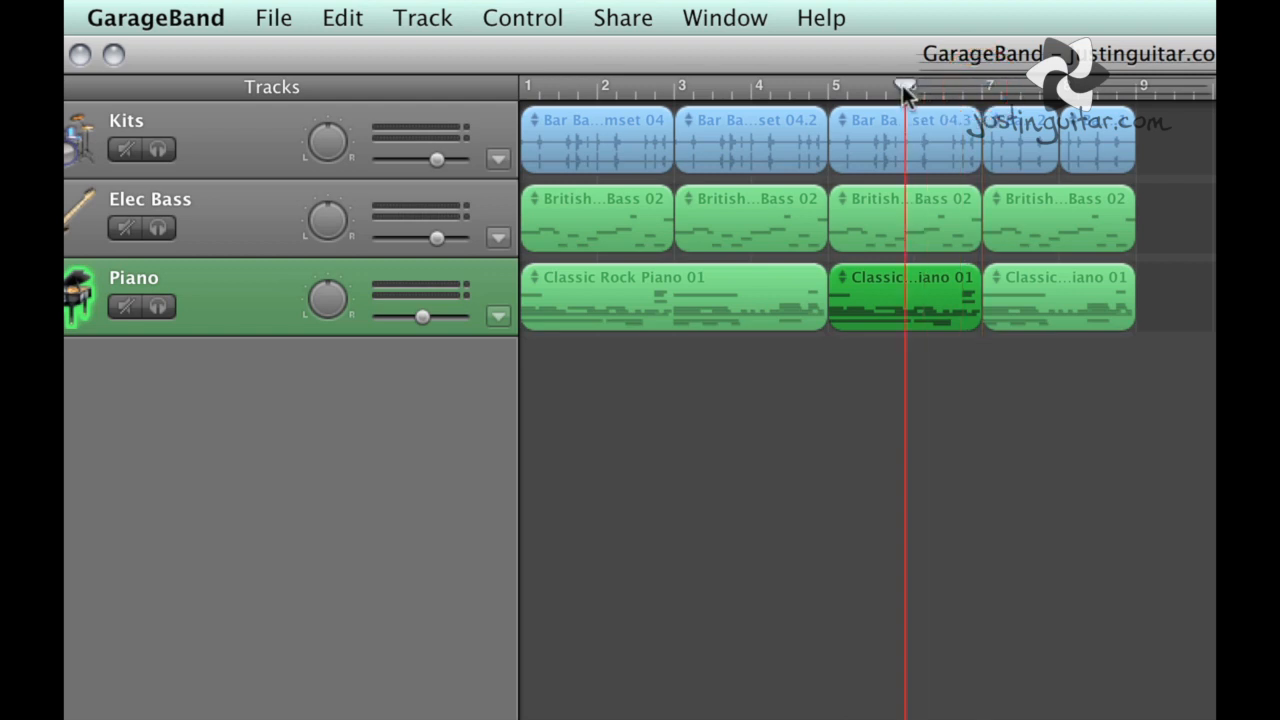
key("super+t")
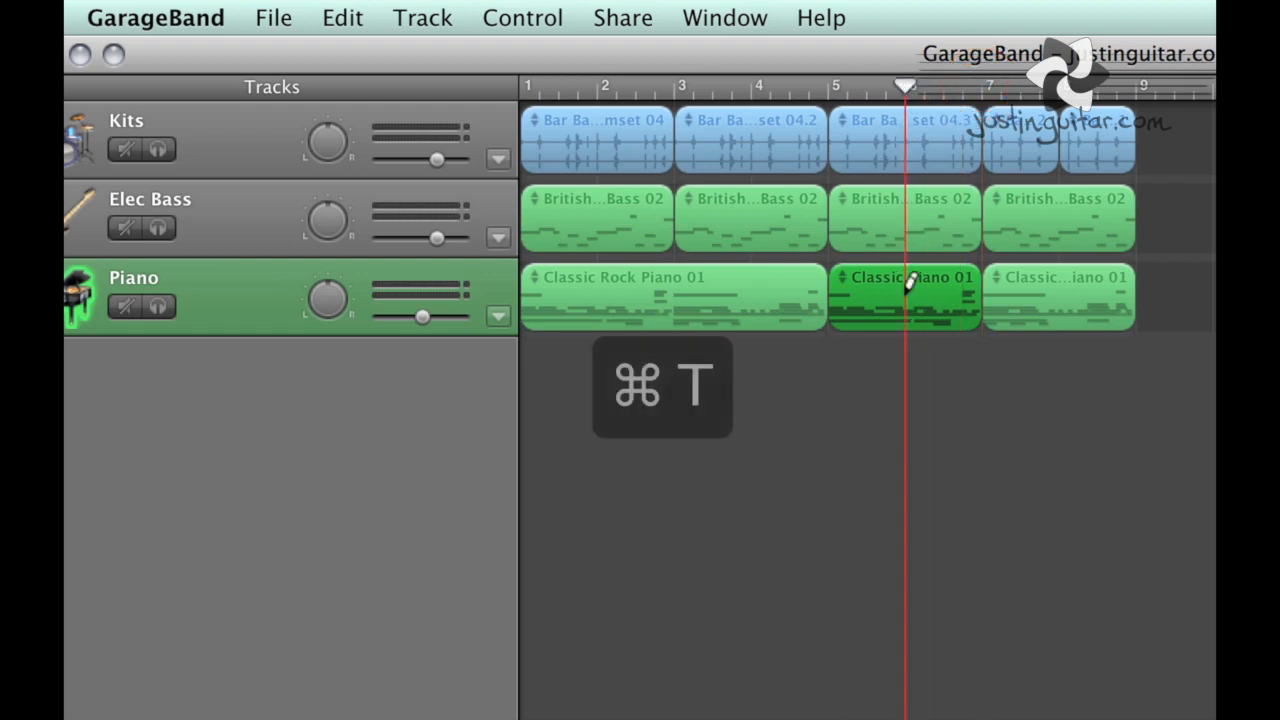
left_click(887, 224)
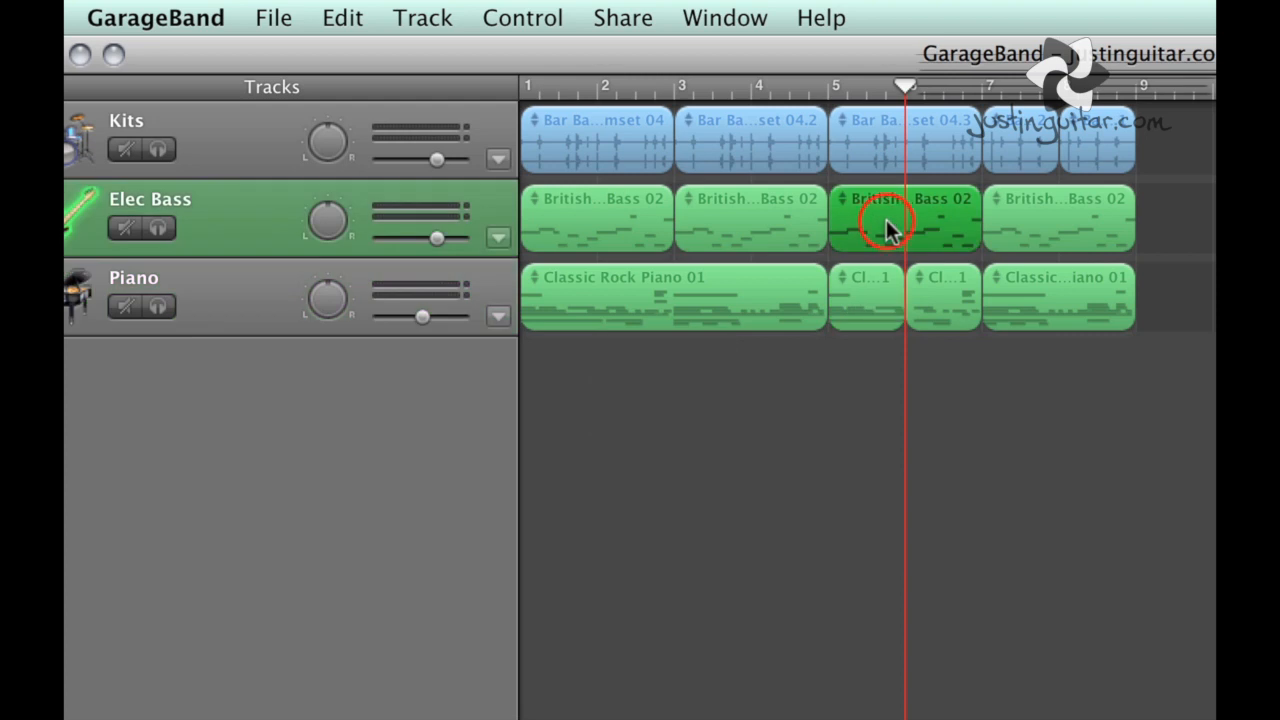
key("super+t")
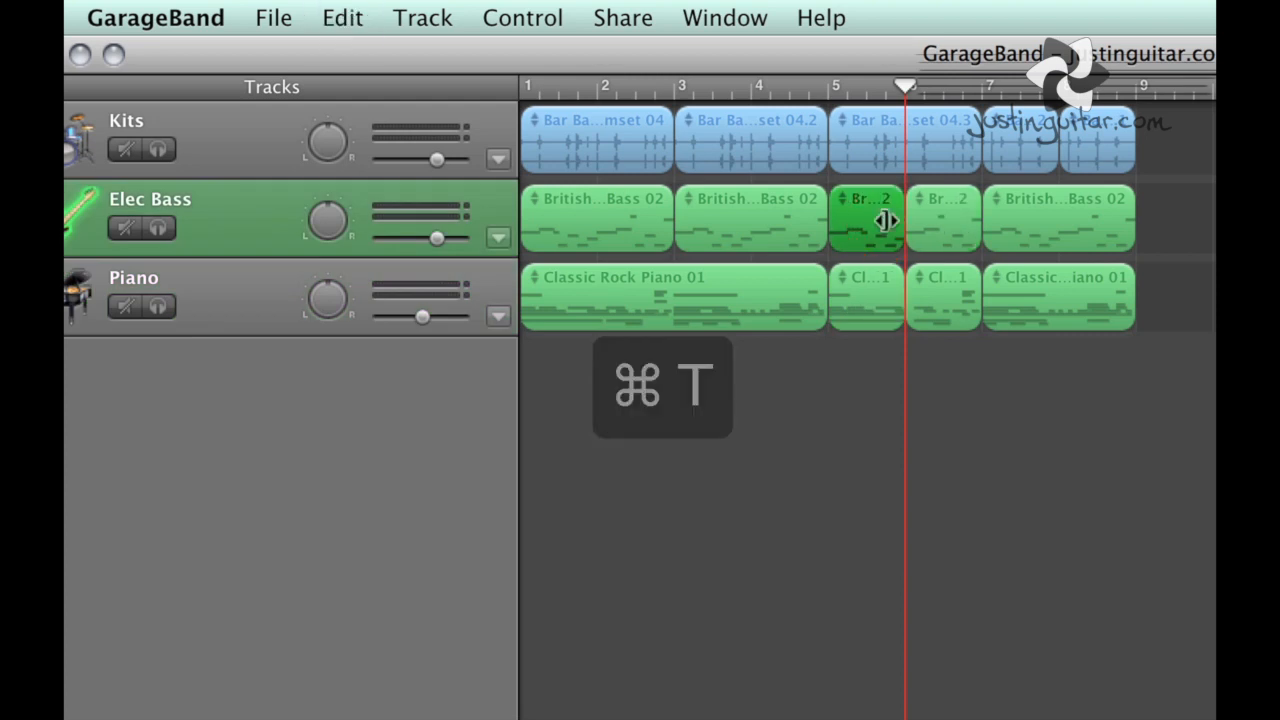
Open the one-measure bass region at measure 5 in the editor and set its pitch to -2
left_click(828, 88)
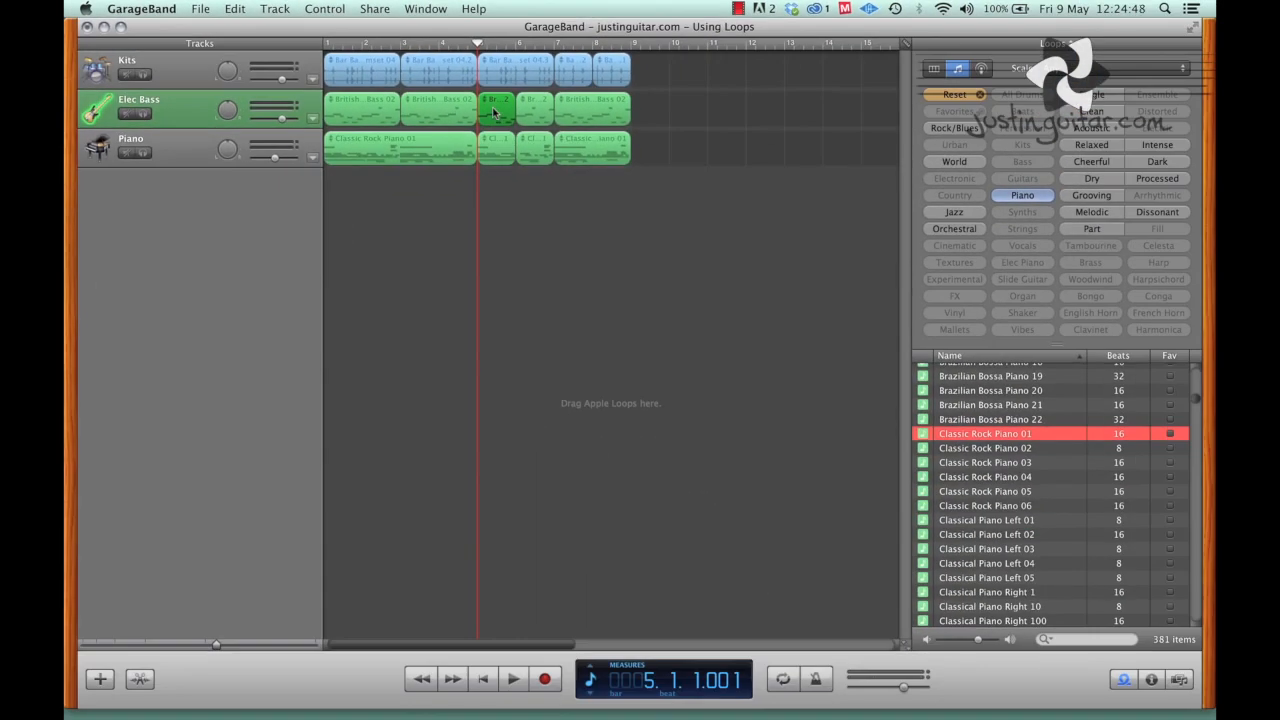
double_click(492, 110)
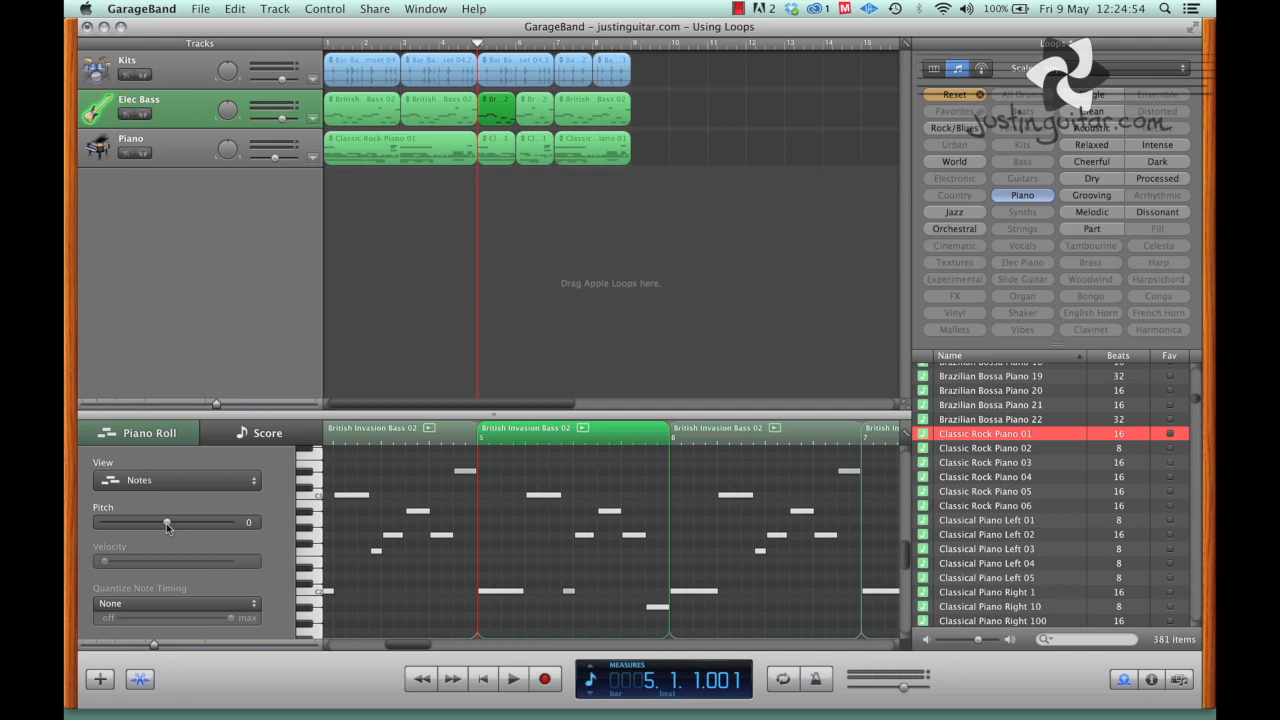
left_click_drag(166, 522, 164, 523)
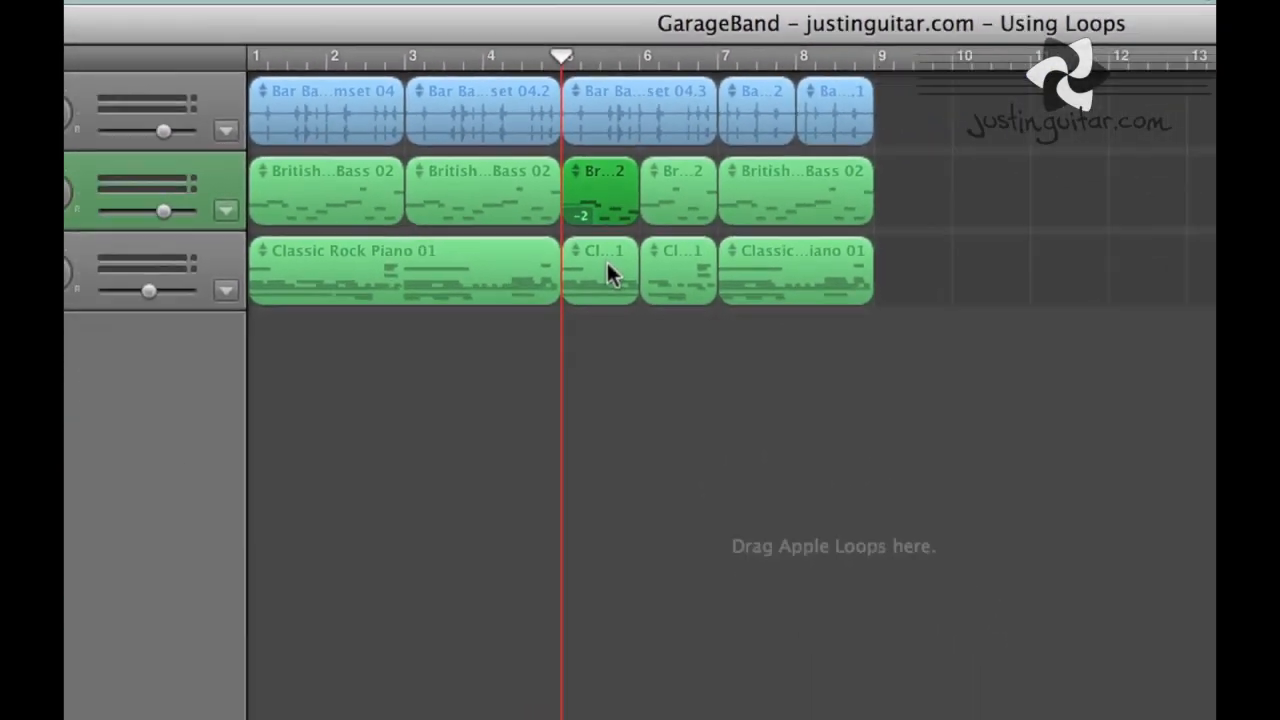
Set the pitch of the one-measure piano region at measure 5 to -2 and place the playhead at measure 4
left_click(673, 312)
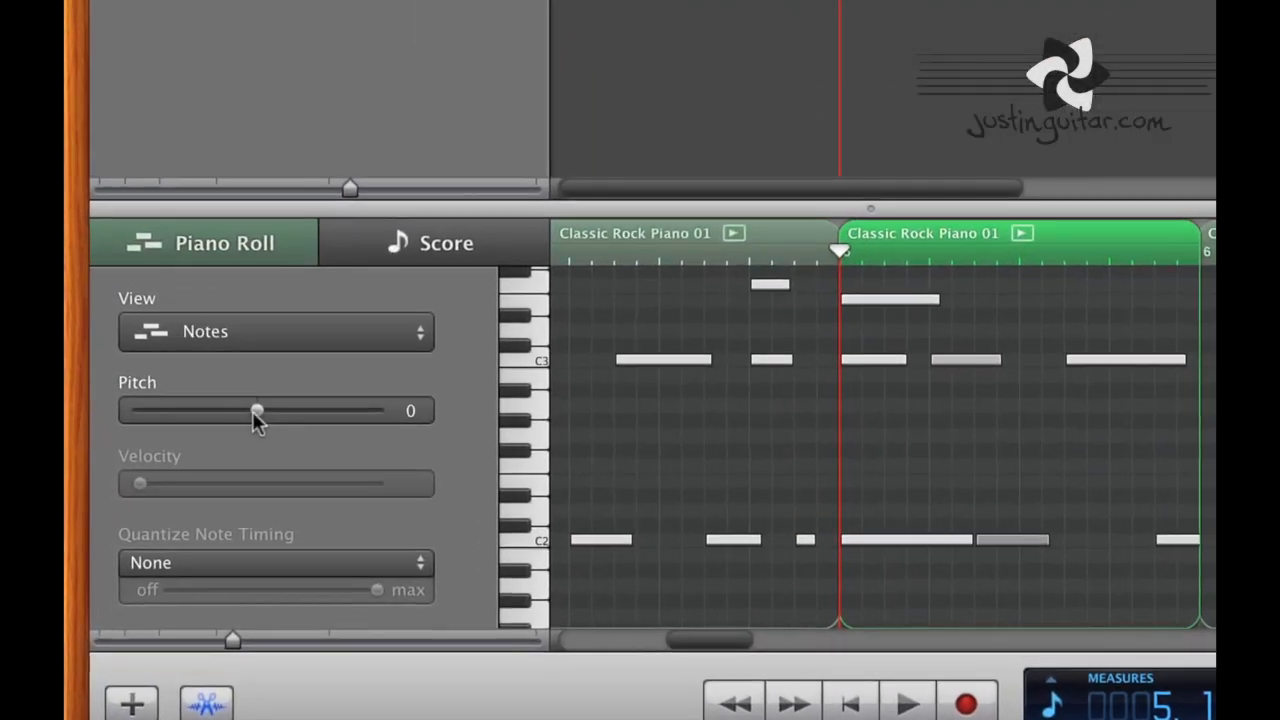
left_click_drag(167, 522, 165, 522)
left_click_drag(253, 418, 250, 416)
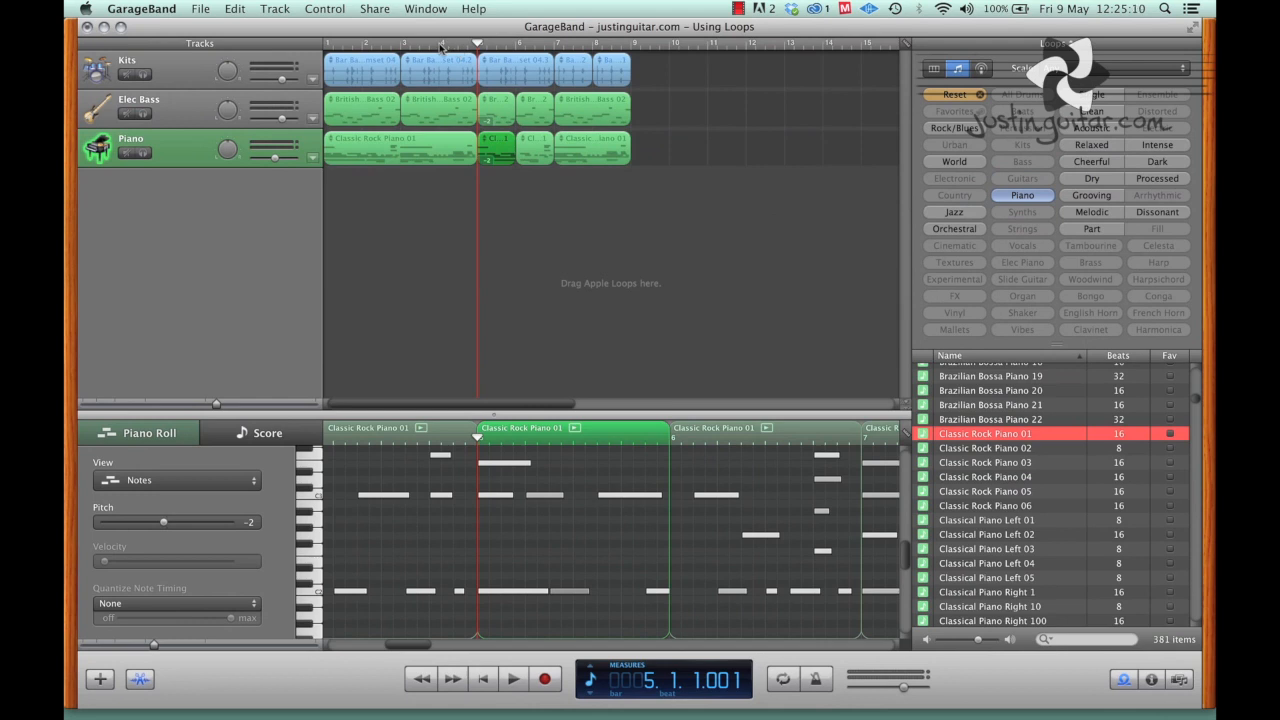
left_click(440, 44)
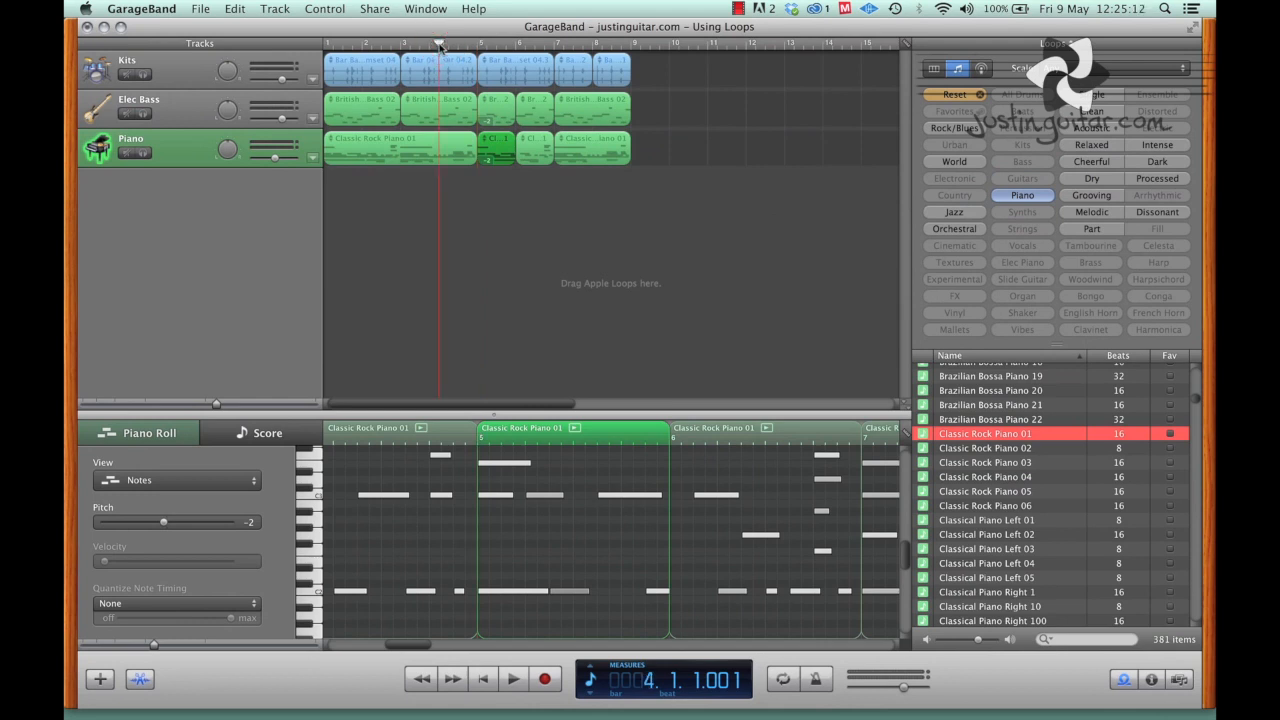
Play from measure 4 and set the pitch of the bass and piano regions at measure 6 to 7
key("space")
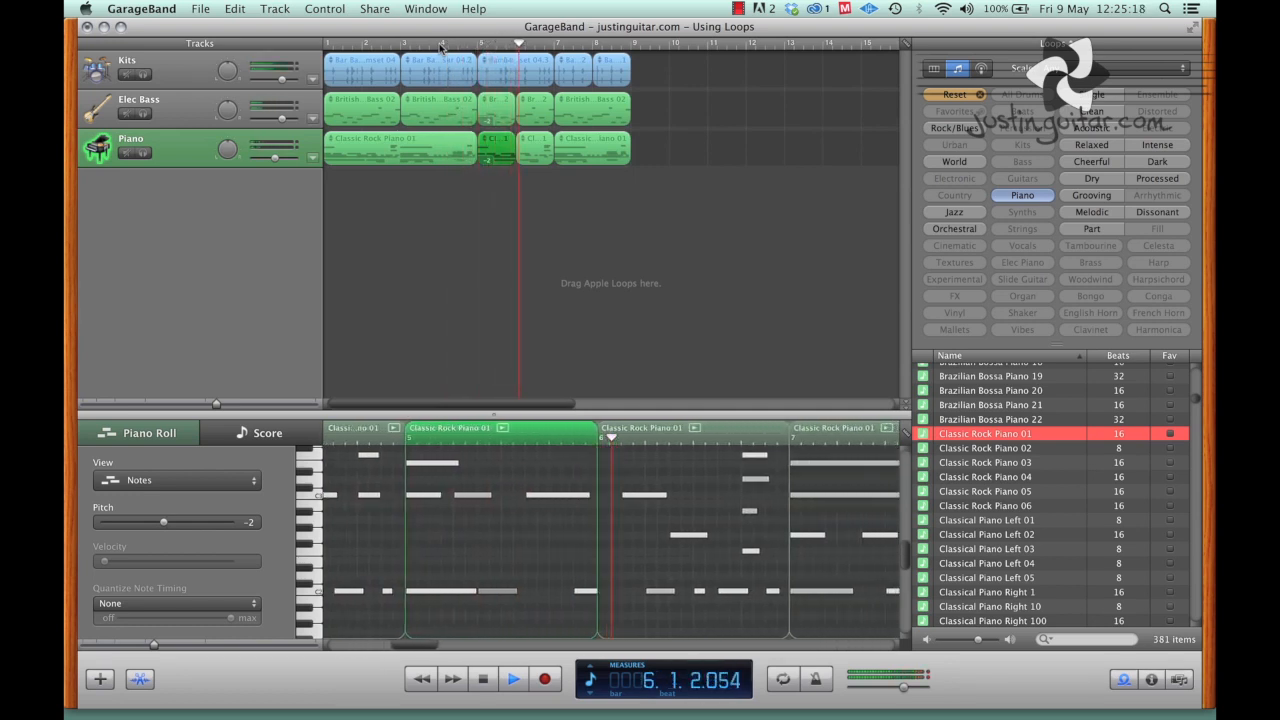
key("space")
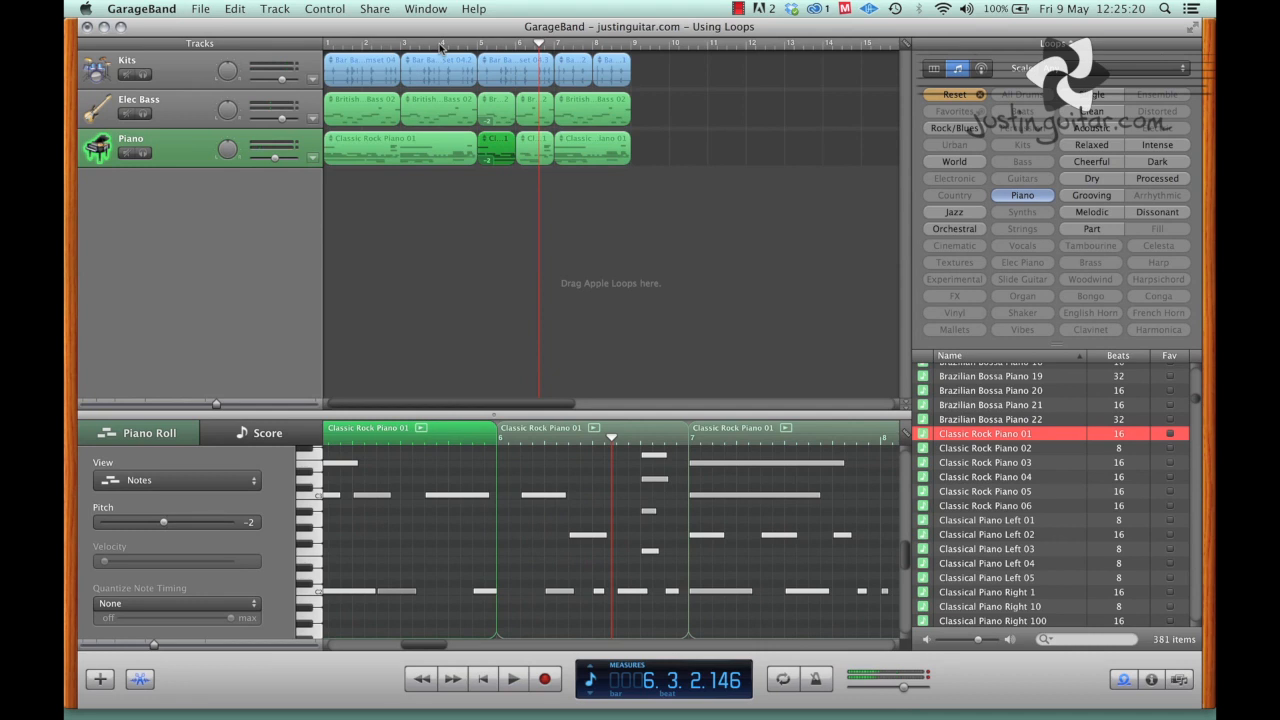
left_click(540, 118)
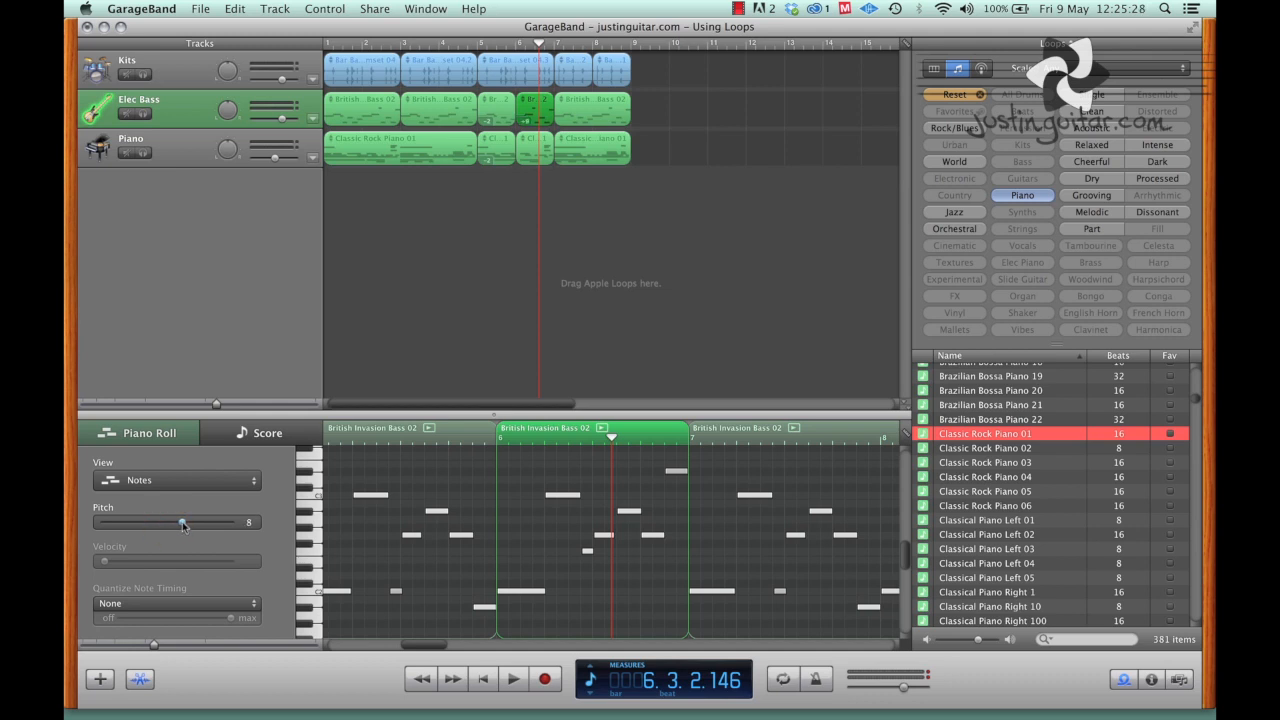
left_click(533, 150)
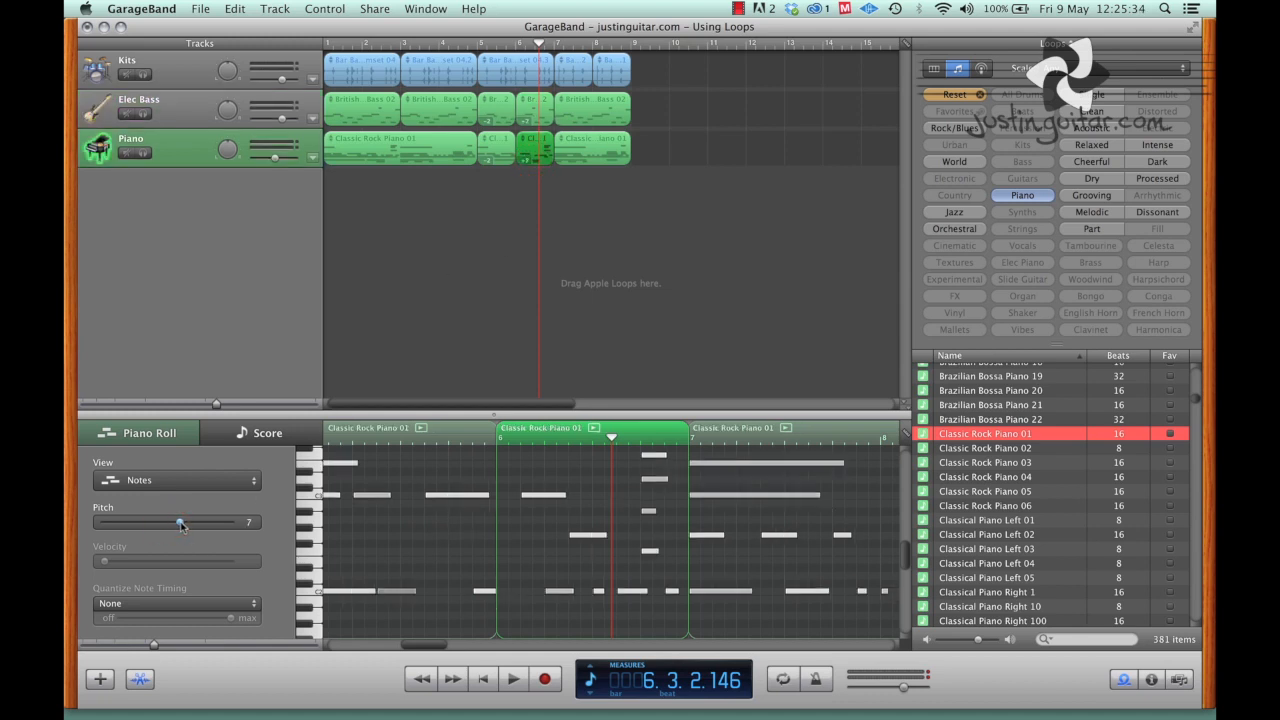
Play the arrangement from measure 4 to the end of the regions and return the playhead to the start
left_click(465, 44)
left_click(440, 45)
key("space")
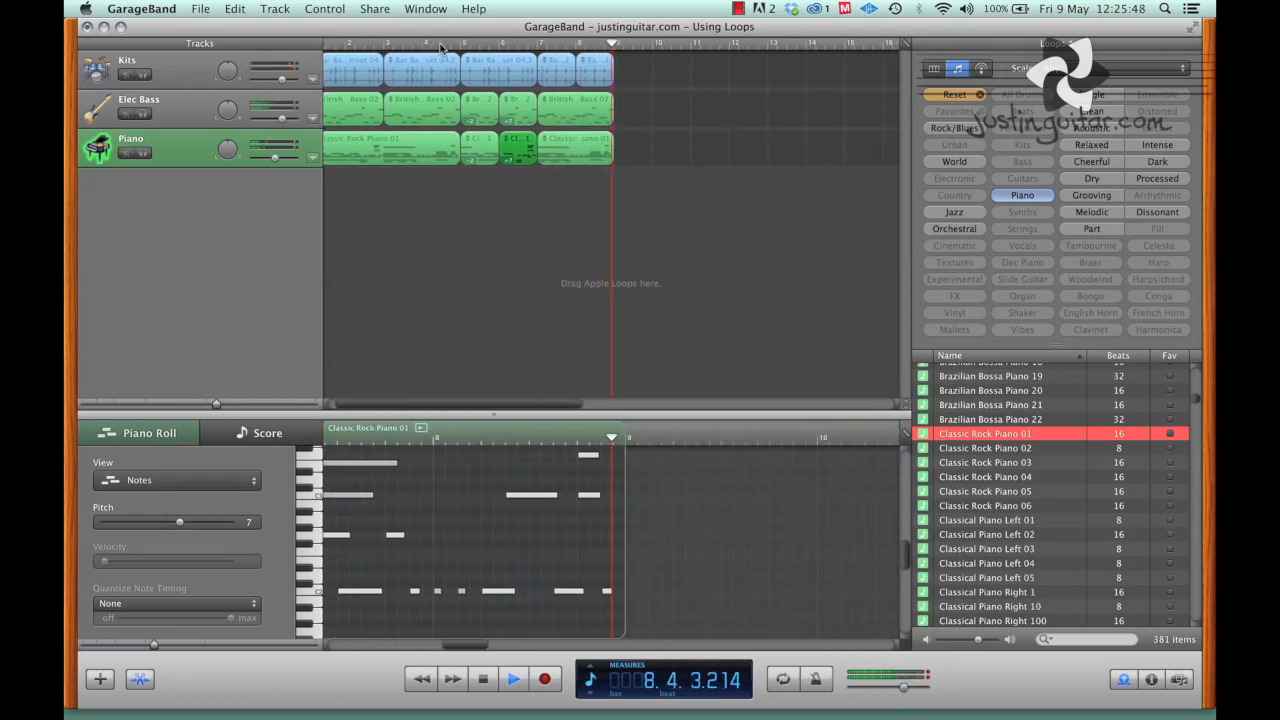
key("Home")
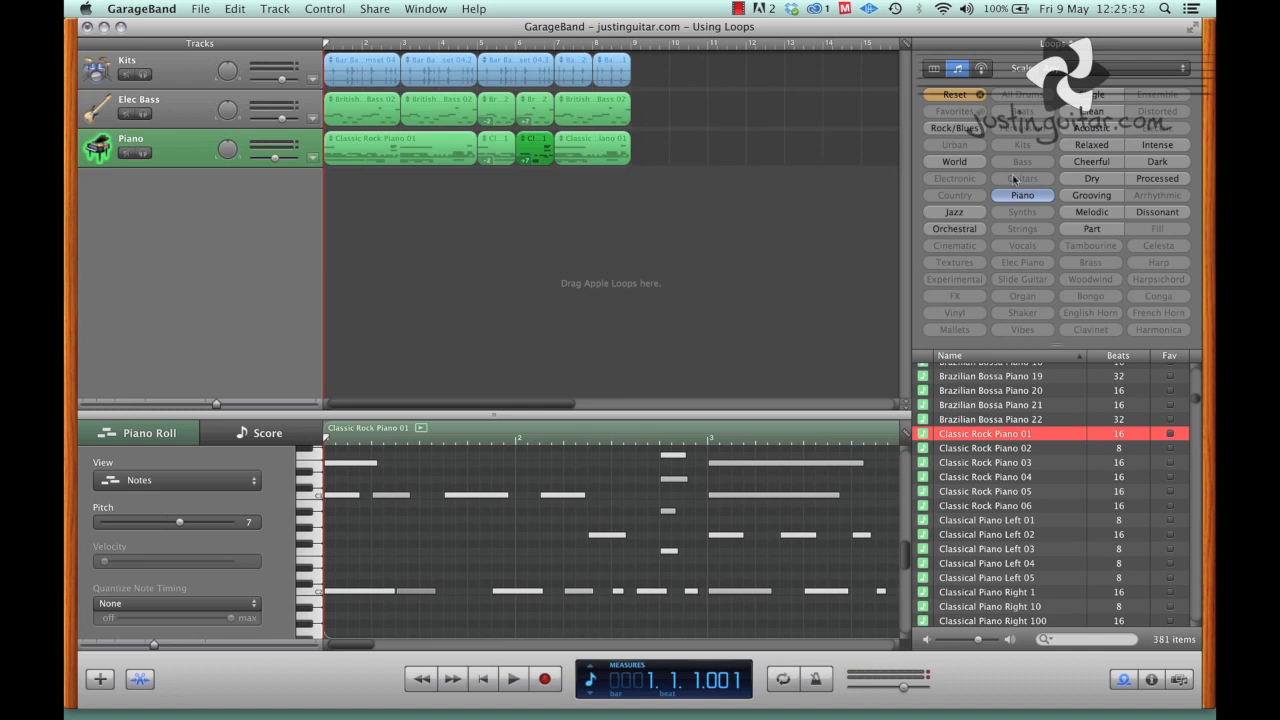
Reset the loop filter, show the Percussion loops and preview Reflective Tambourine 01
left_click(978, 95)
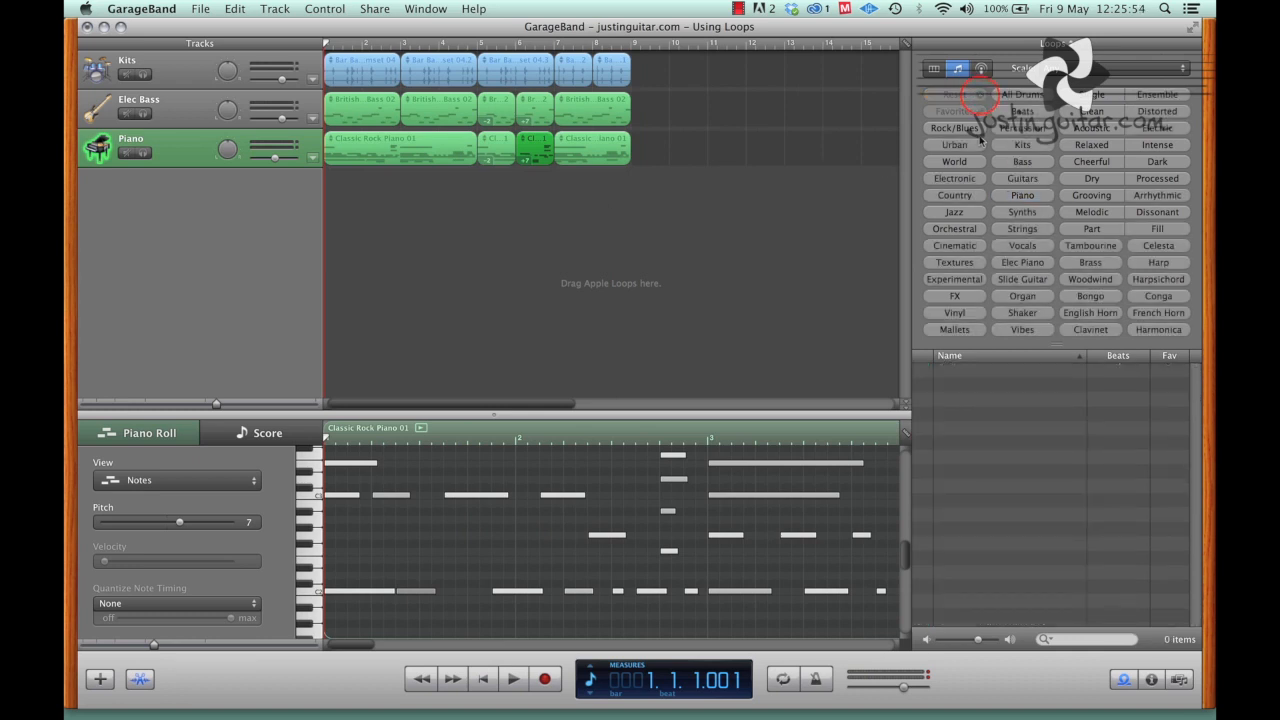
left_click(1017, 129)
scroll(1038, 442, "down", 6)
scroll(1038, 442, "down", 12)
scroll(1039, 442, "down", 6)
scroll(1038, 442, "down", 15)
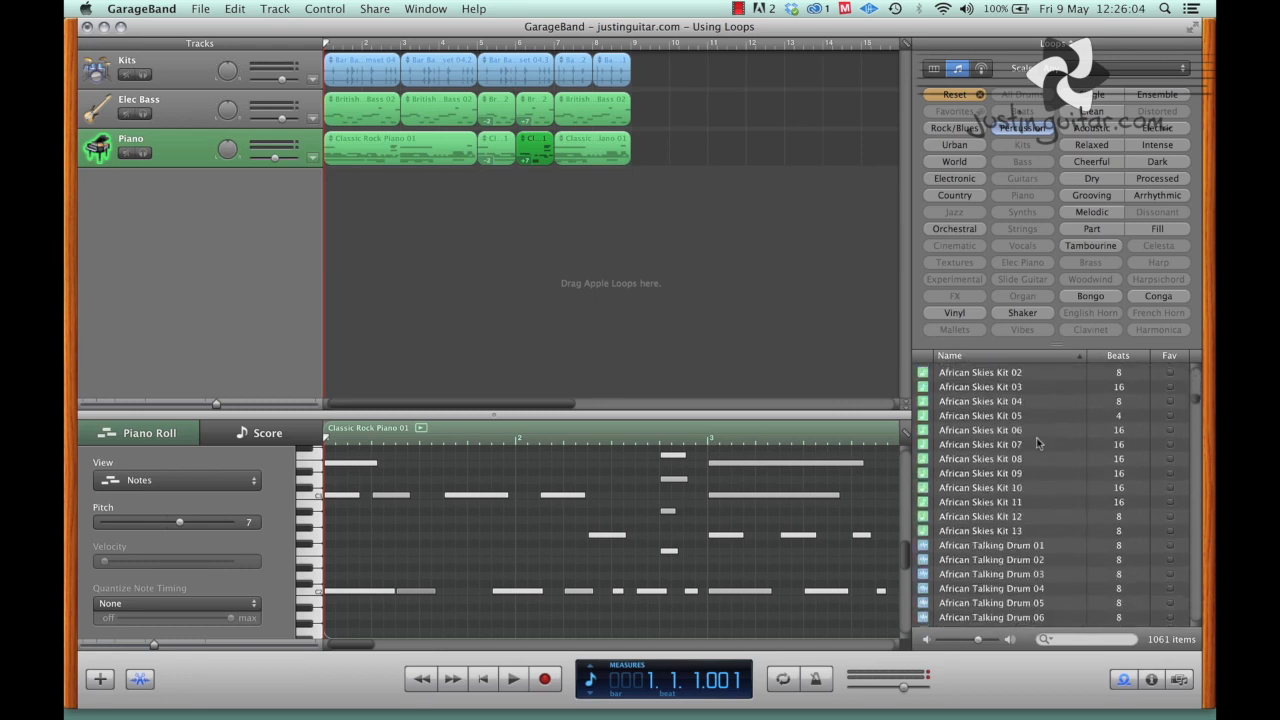
scroll(1038, 442, "down", 4)
scroll(1038, 442, "down", 20)
scroll(1038, 443, "down", 20)
scroll(1038, 443, "down", 20)
scroll(1038, 442, "down", 20)
scroll(1038, 443, "down", 20)
scroll(1038, 443, "down", 20)
scroll(1038, 443, "down", 20)
scroll(1038, 443, "down", 20)
scroll(1038, 443, "down", 15)
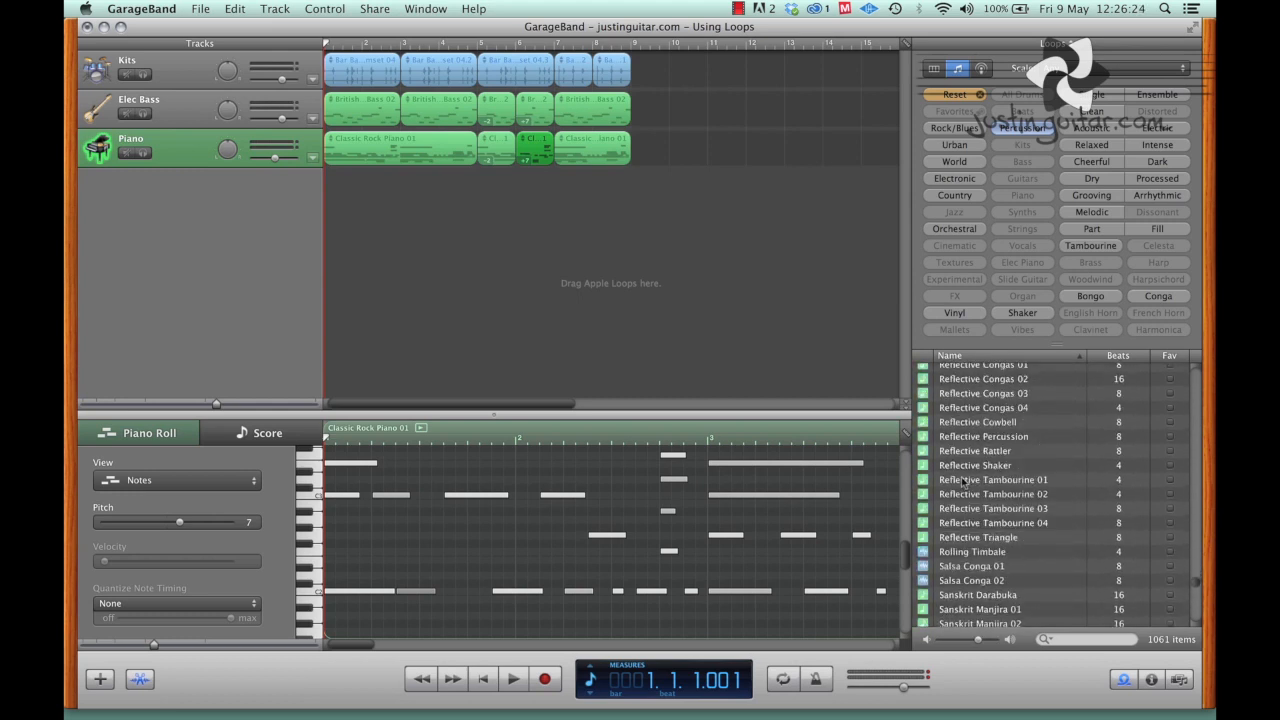
left_click(963, 481)
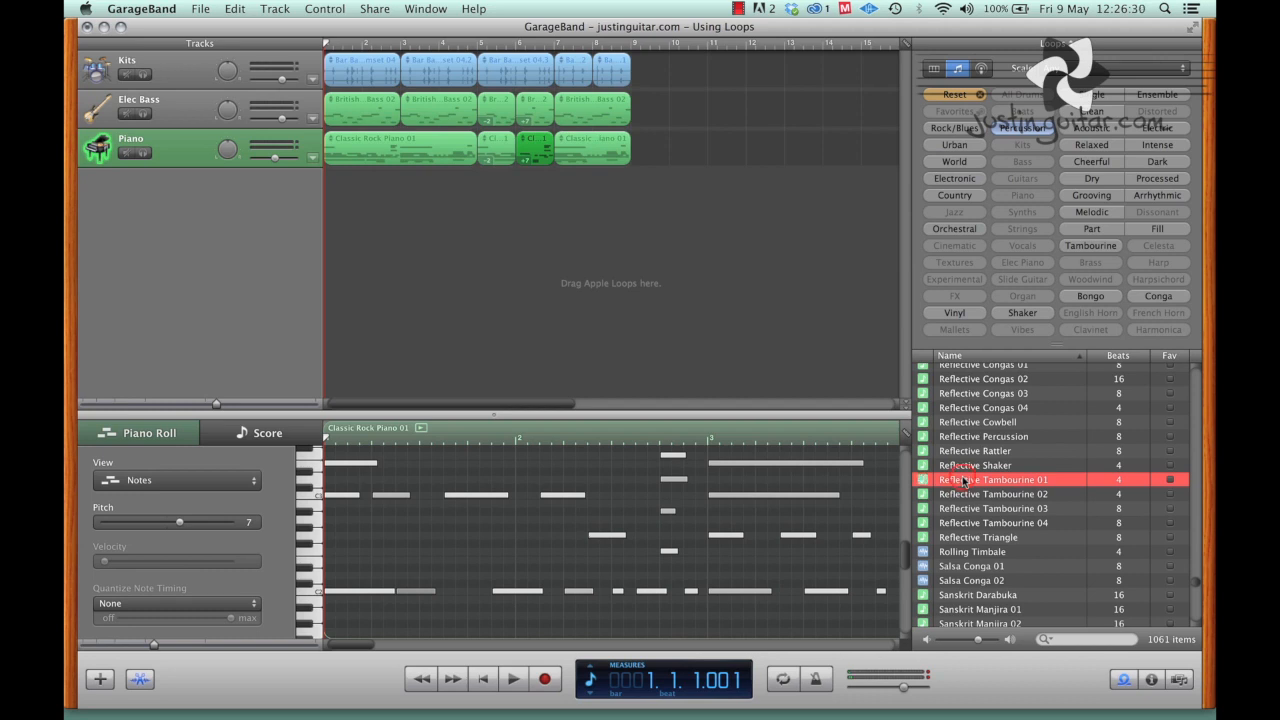
Add Reflective Tambourine 01 as a new track at measure 1, loop it to measure 9 and play the song
left_click_drag(949, 482, 326, 211)
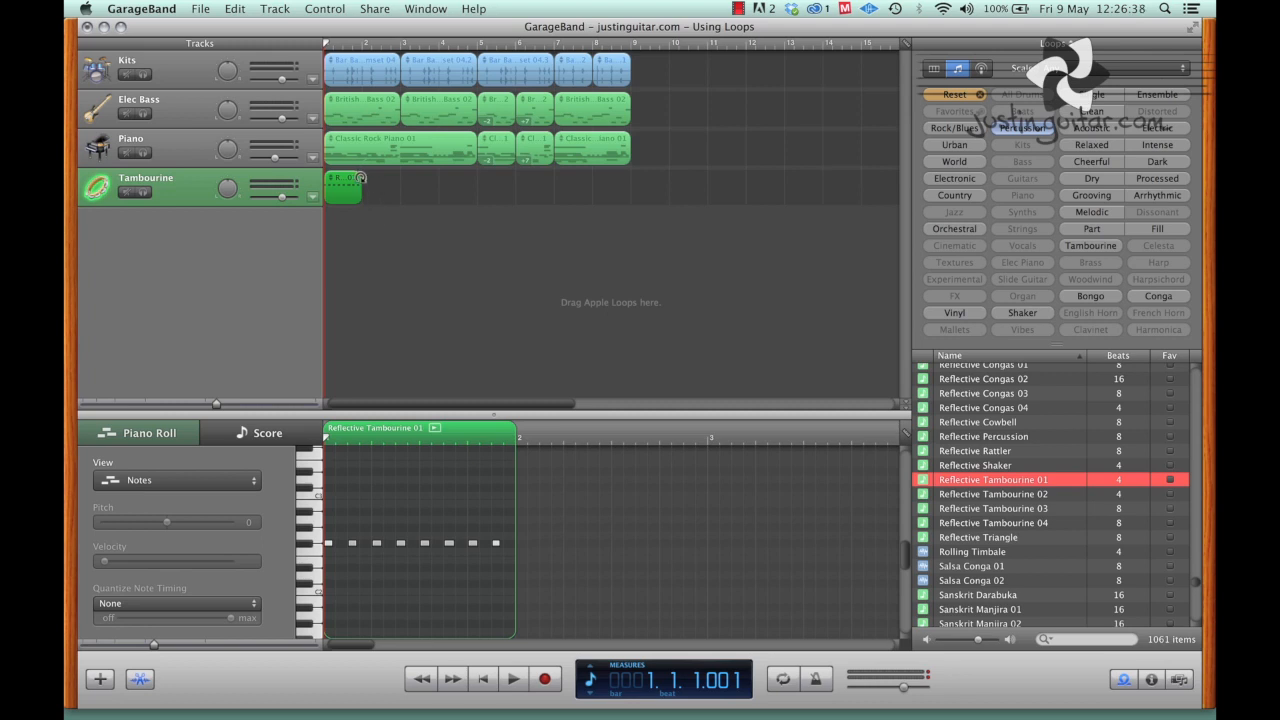
left_click_drag(358, 177, 631, 178)
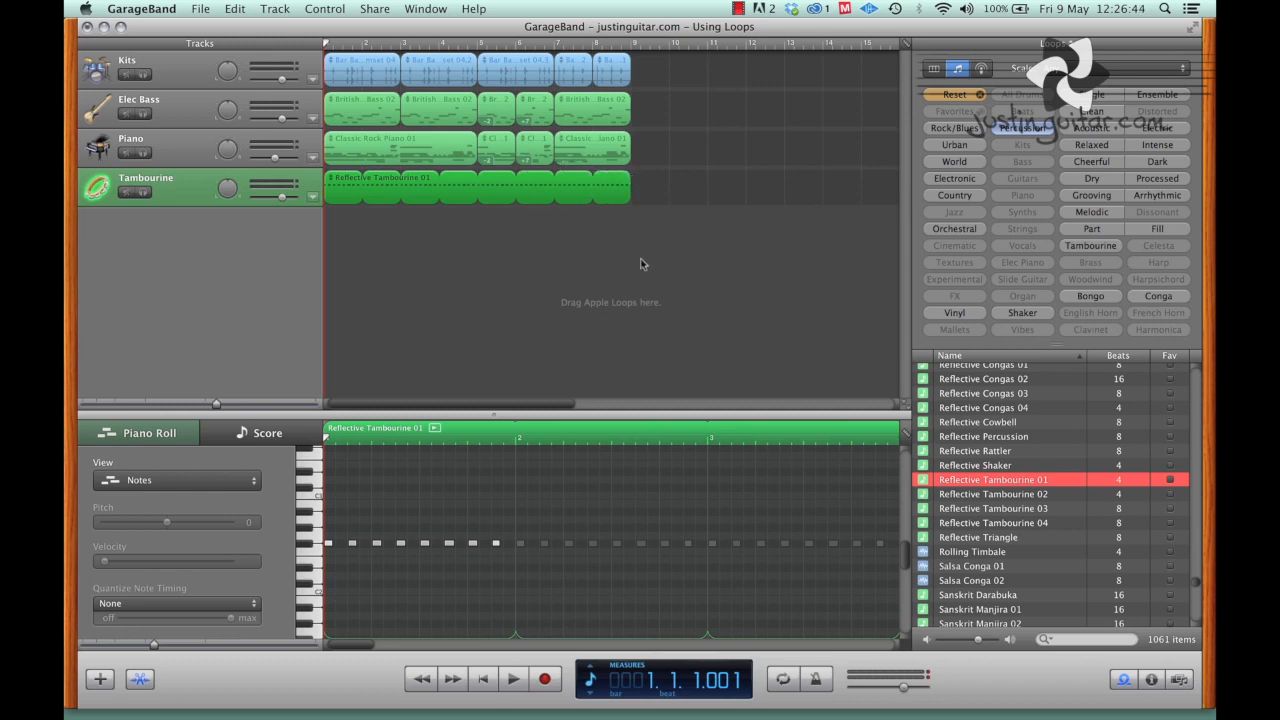
key("space")
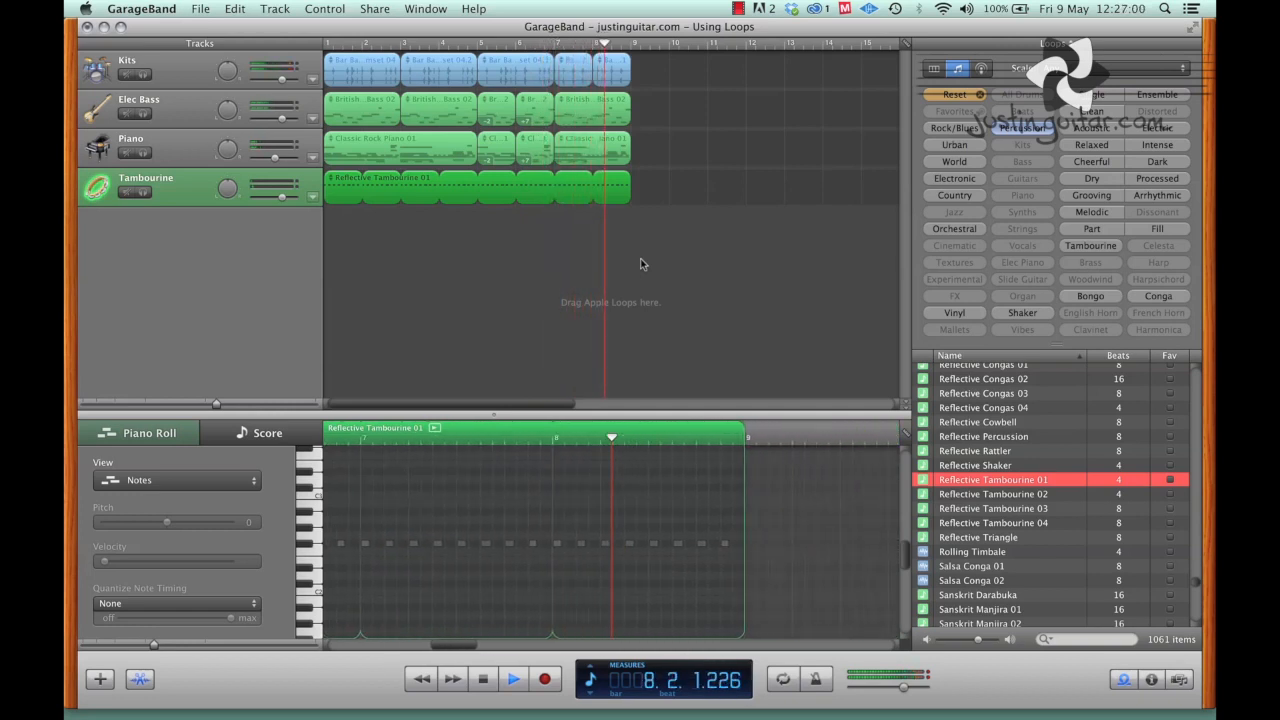
key("space")
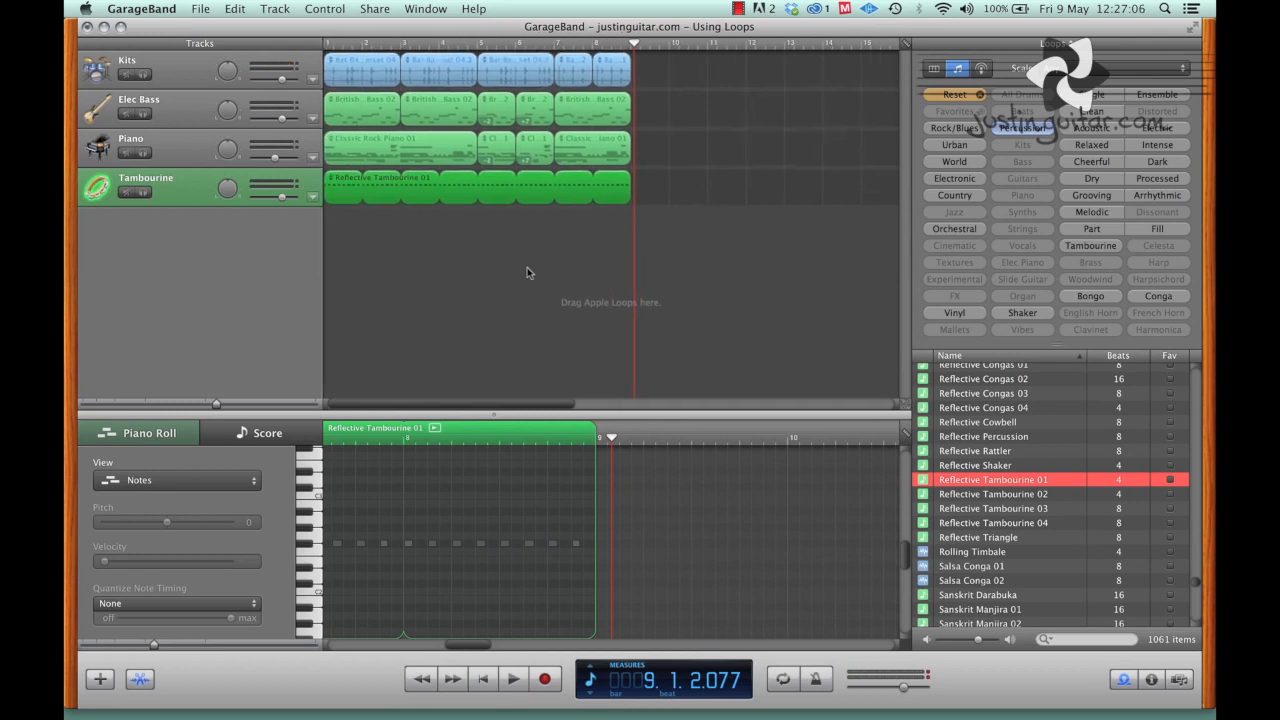
Delete the drum region at measure 8 and filter the loop browser to All Drums
left_click(613, 74)
key("Delete")
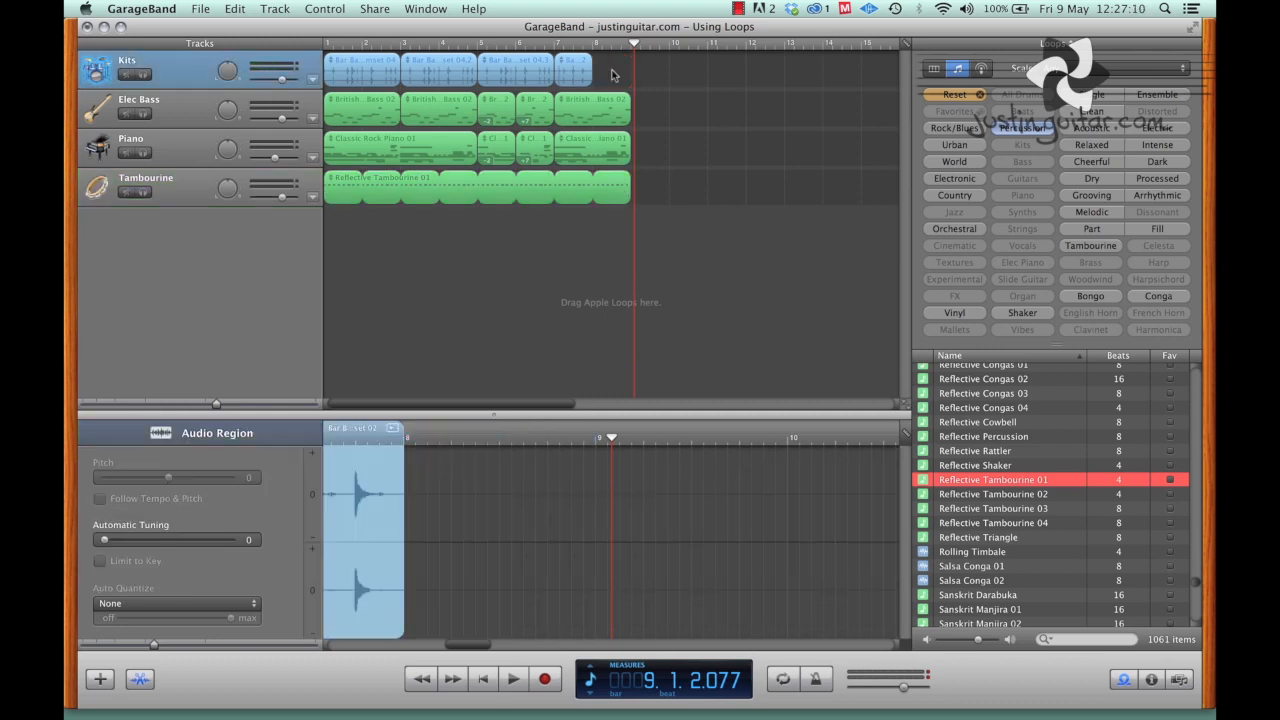
left_click(955, 94)
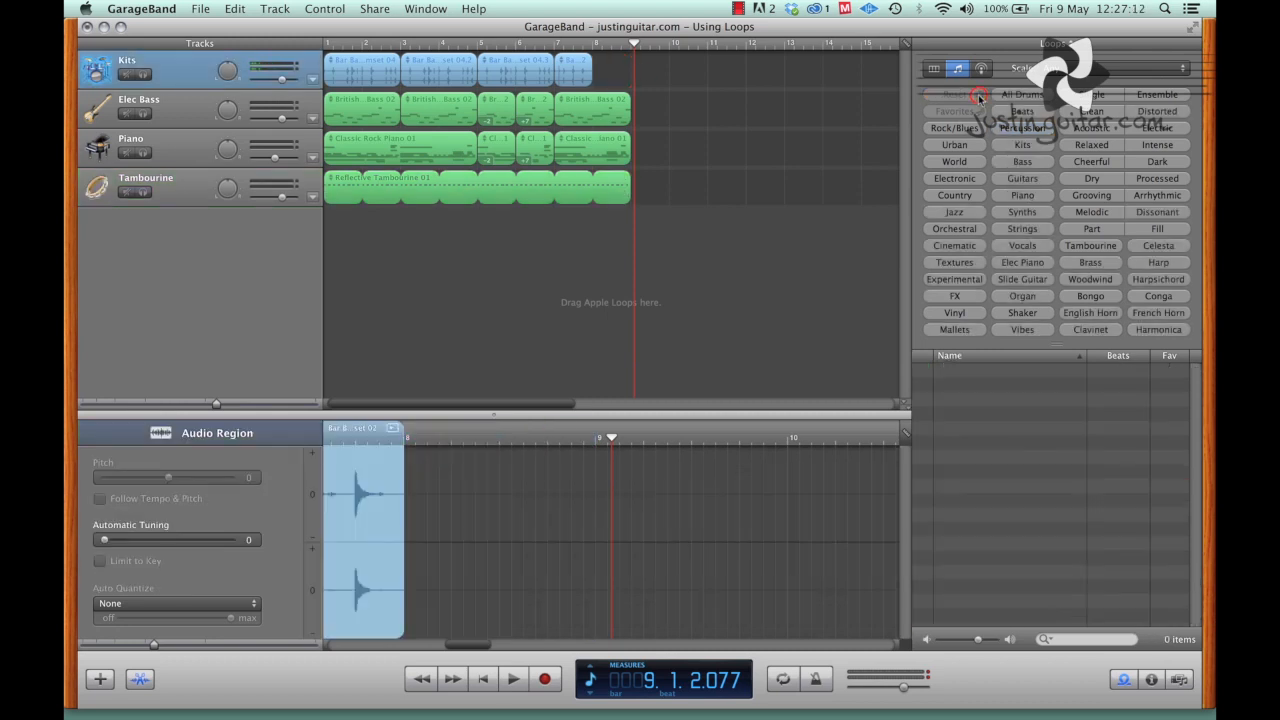
left_click(1021, 95)
scroll(1063, 561, "down", 15)
scroll(1063, 561, "down", 15)
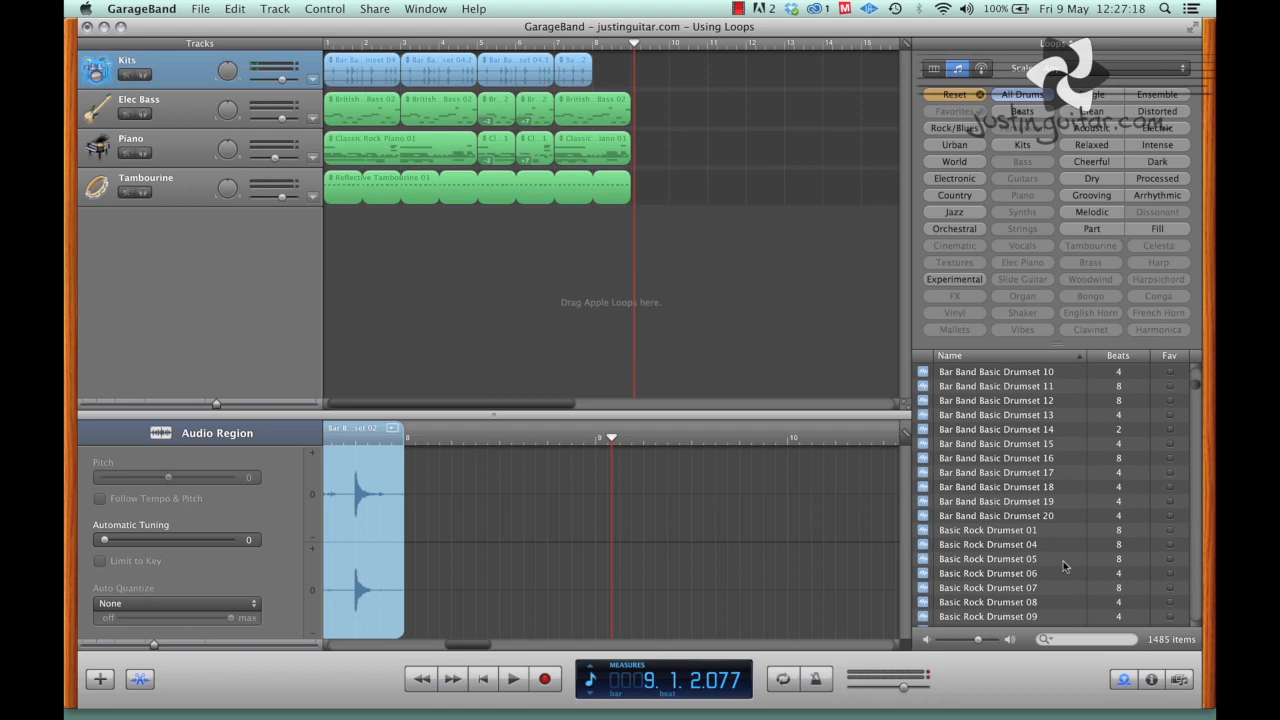
Preview Bar Band Basic Drumset 20 and the Basic Rock Fill loops 02, 03 and 12
left_click(1010, 517)
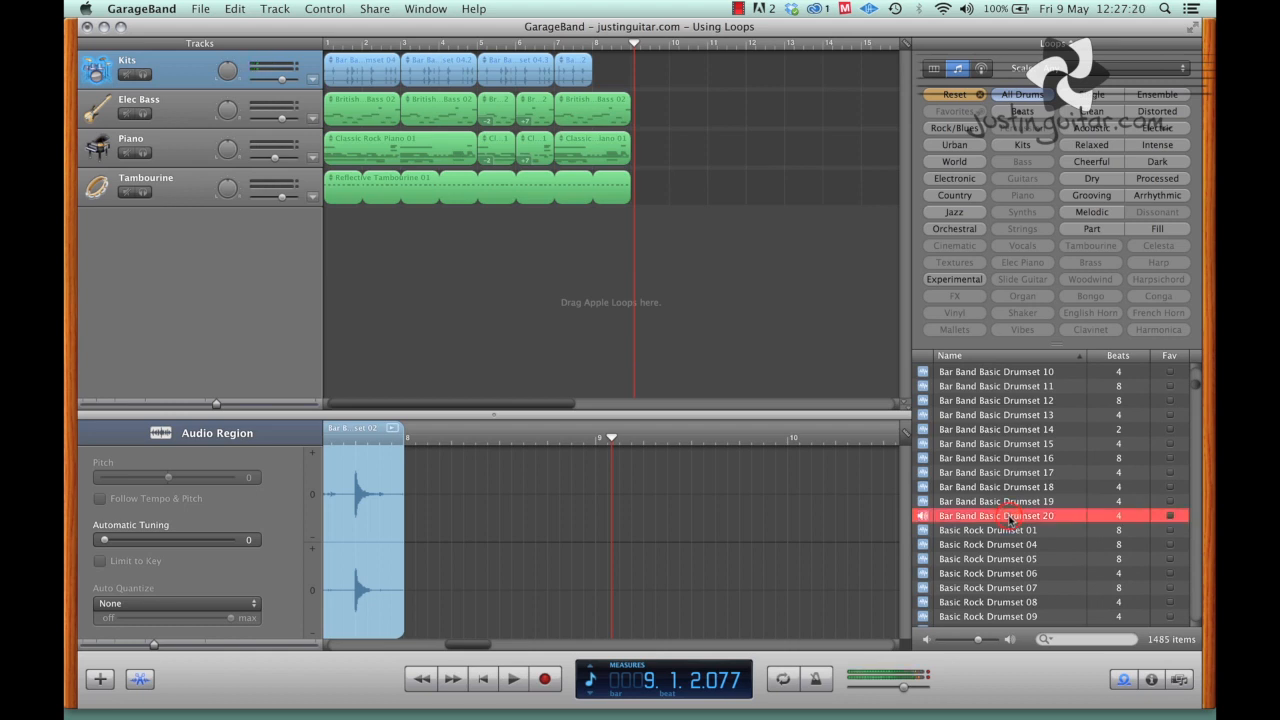
scroll(1010, 520, "down", 10)
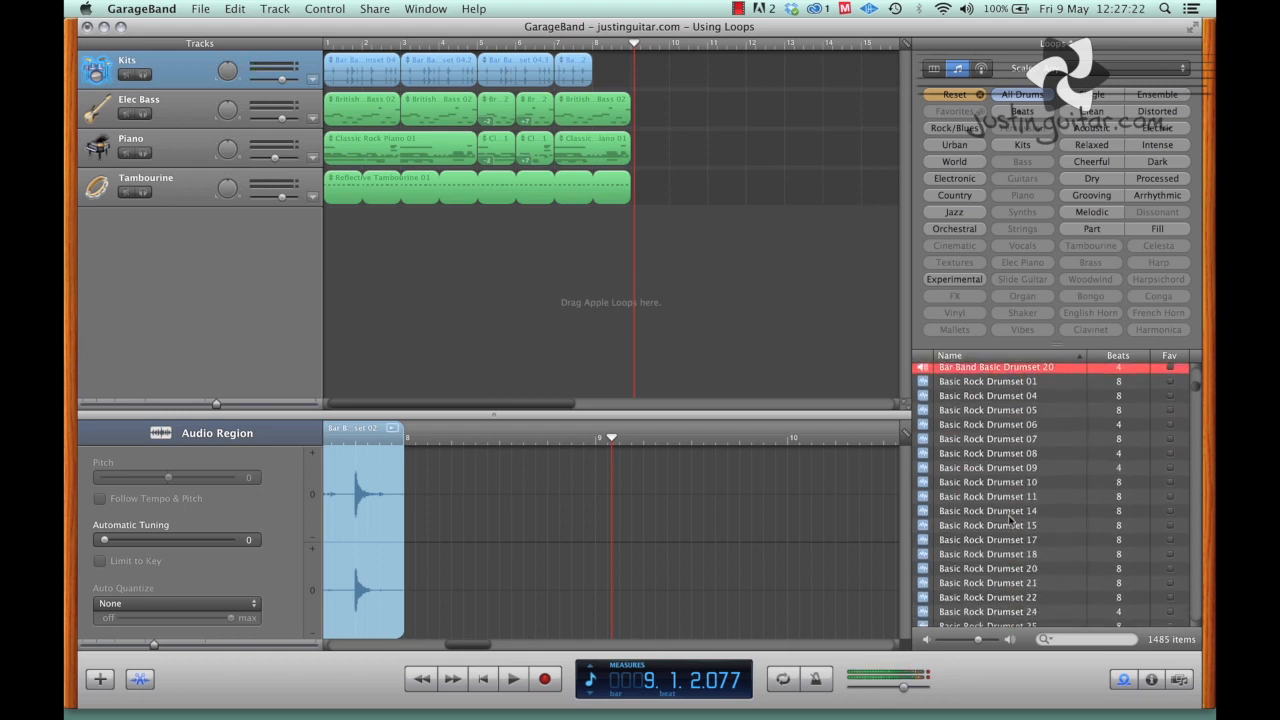
left_click(979, 515)
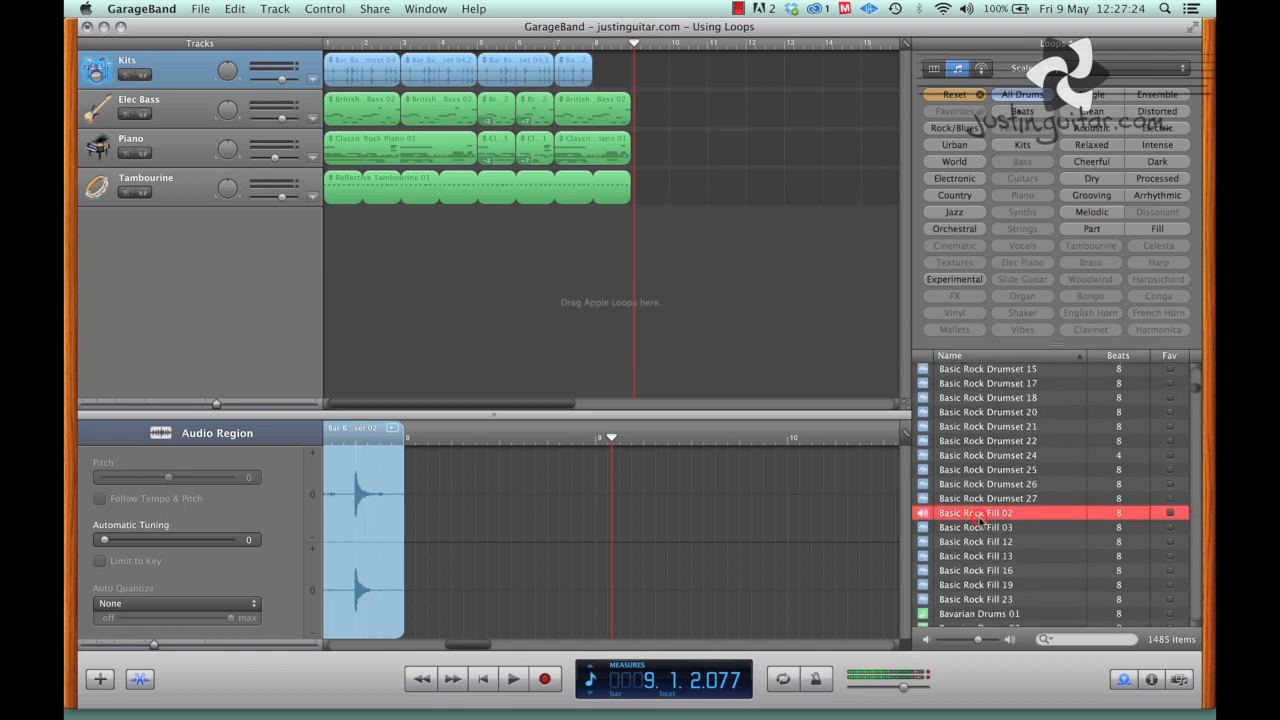
left_click(979, 528)
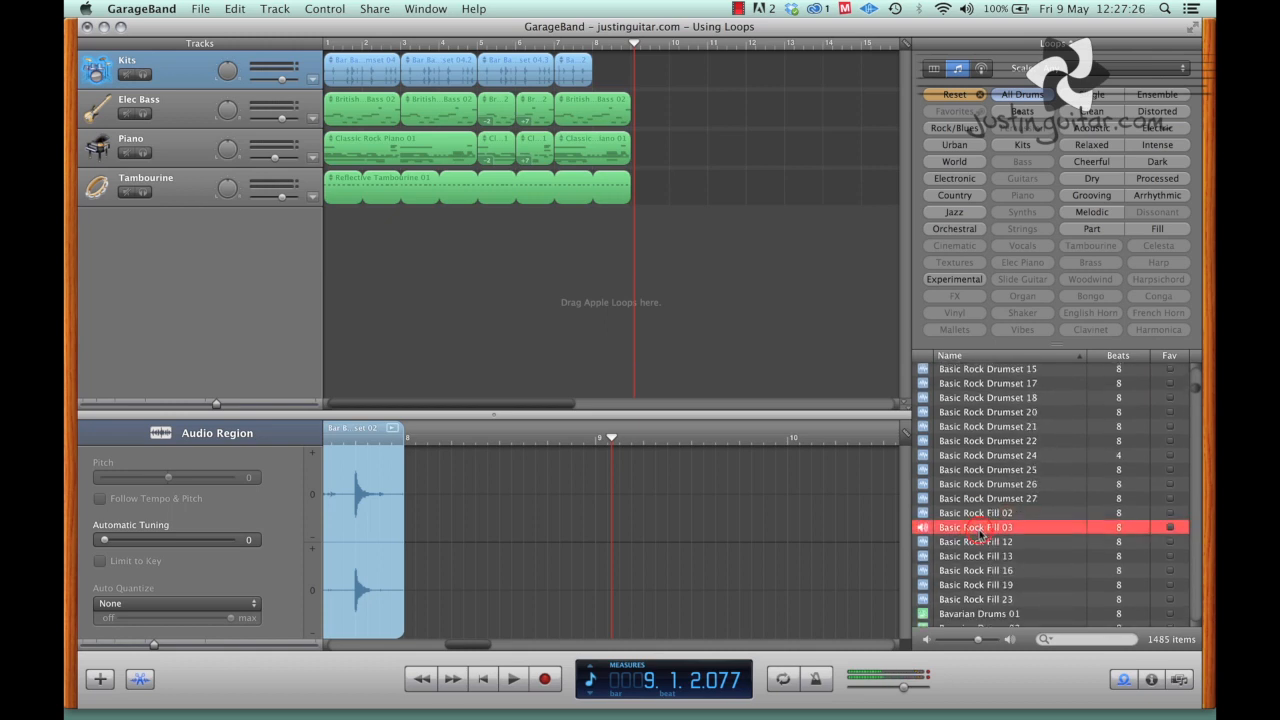
left_click(977, 542)
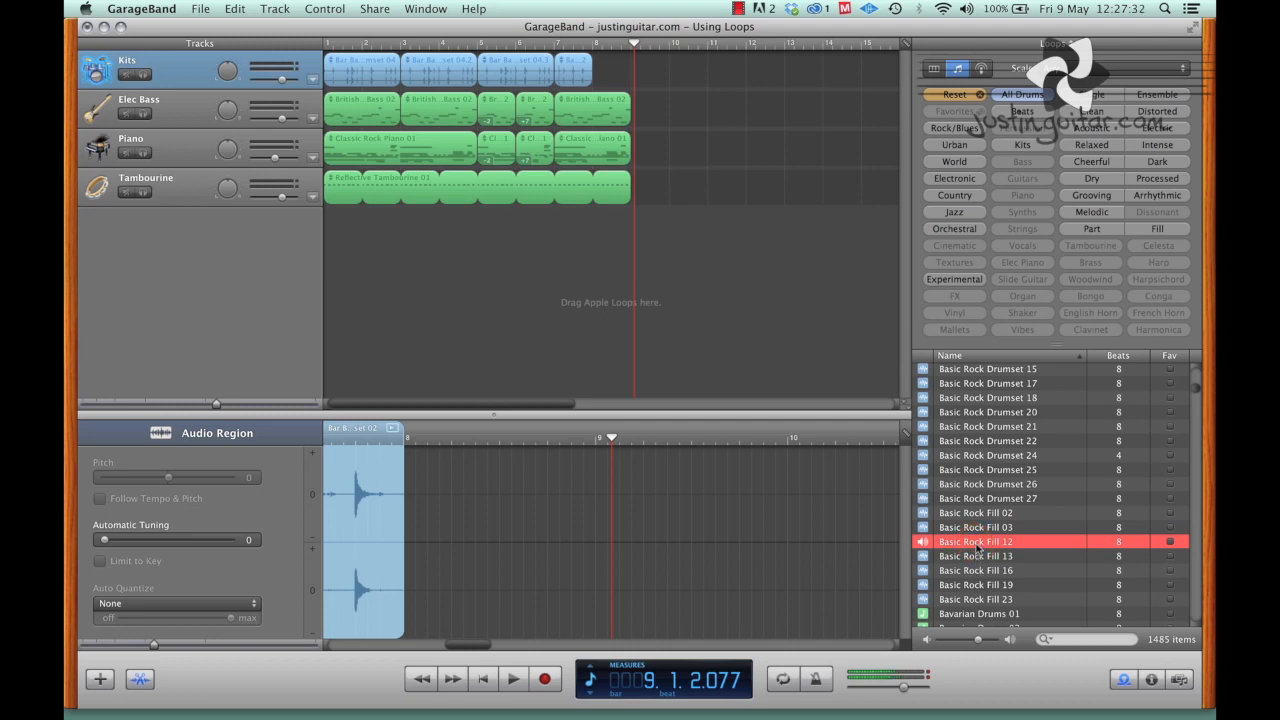
Add Basic Rock Fill 12 to the Kits track, shorten it to one measure at measure 8 and play it back
left_click_drag(977, 545, 670, 67)
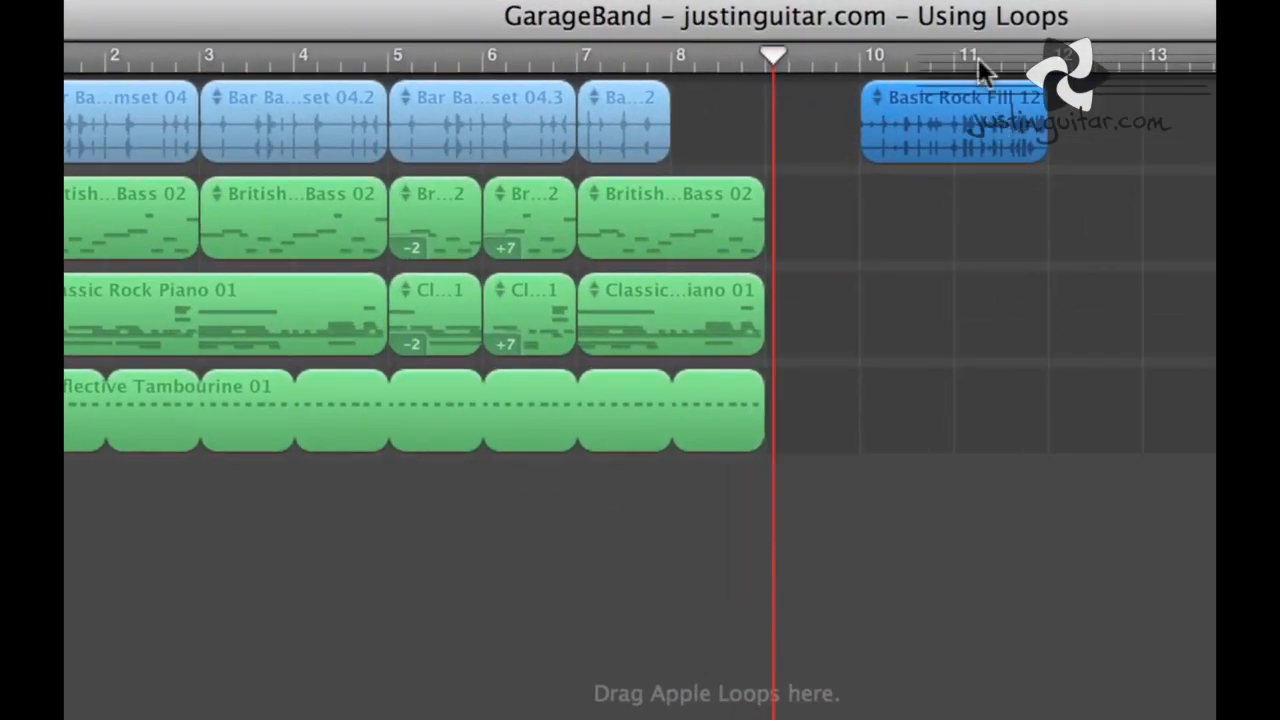
left_click(966, 58)
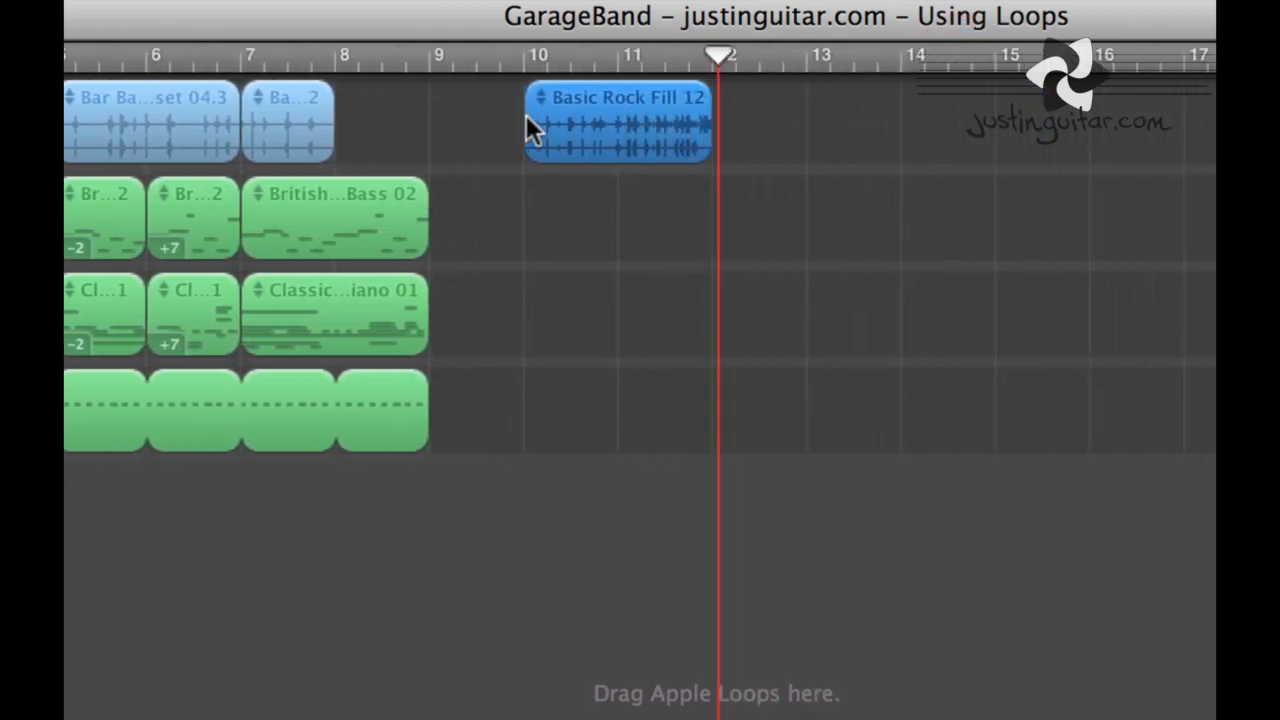
left_click_drag(522, 121, 390, 140)
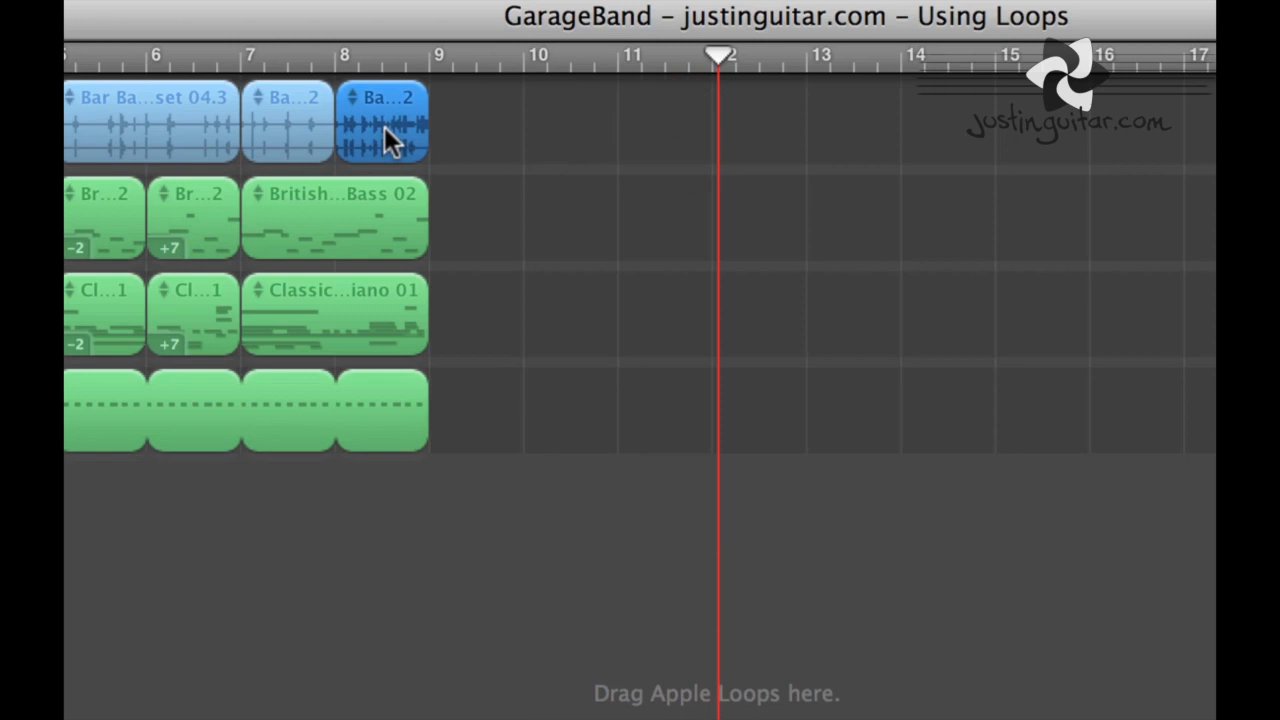
left_click(227, 62)
key("space")
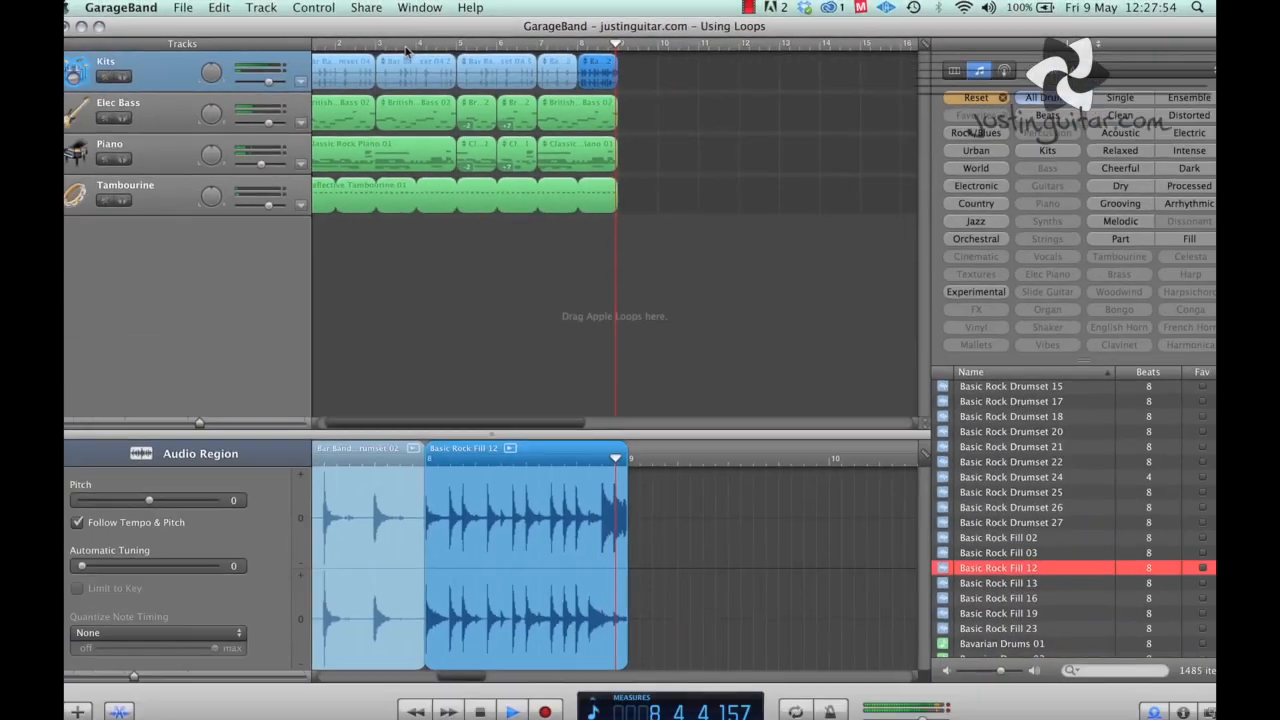
key("space")
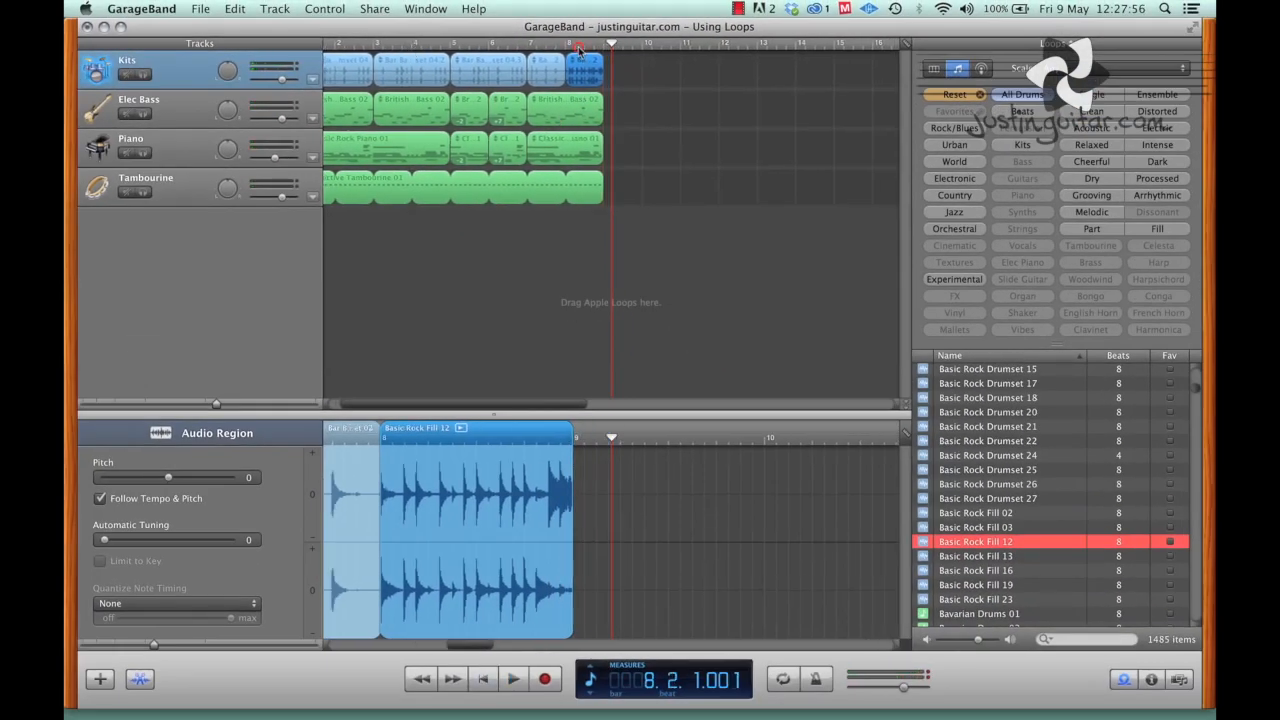
Open the bass region at measure 7 in the editor and play with a cycle region set from measure 7 to 9
double_click(587, 113)
double_click(587, 113)
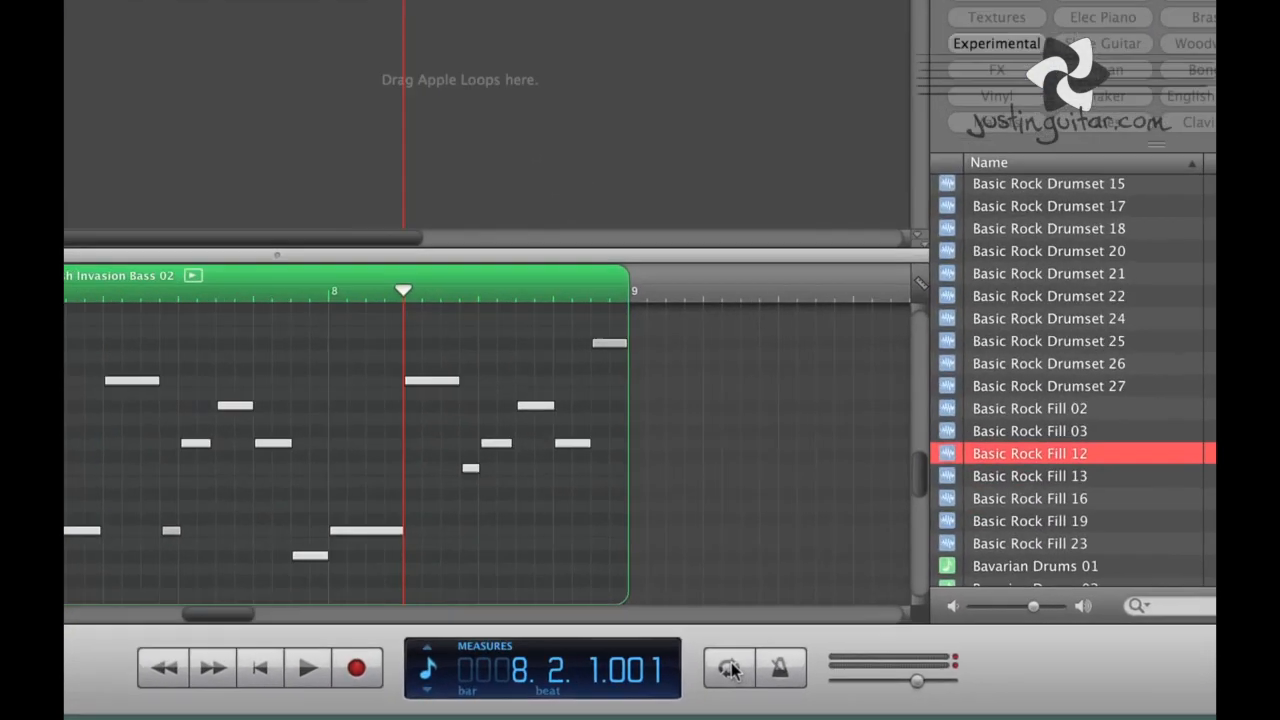
left_click(783, 679)
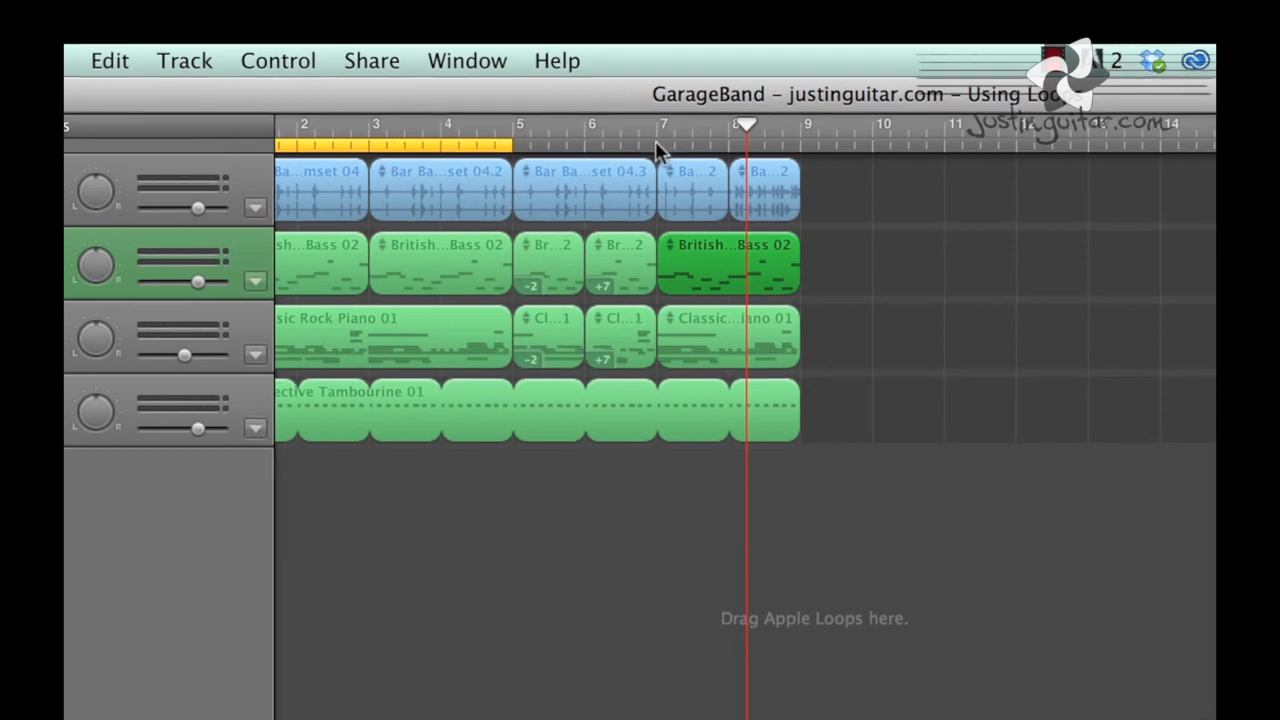
left_click_drag(655, 141, 794, 139)
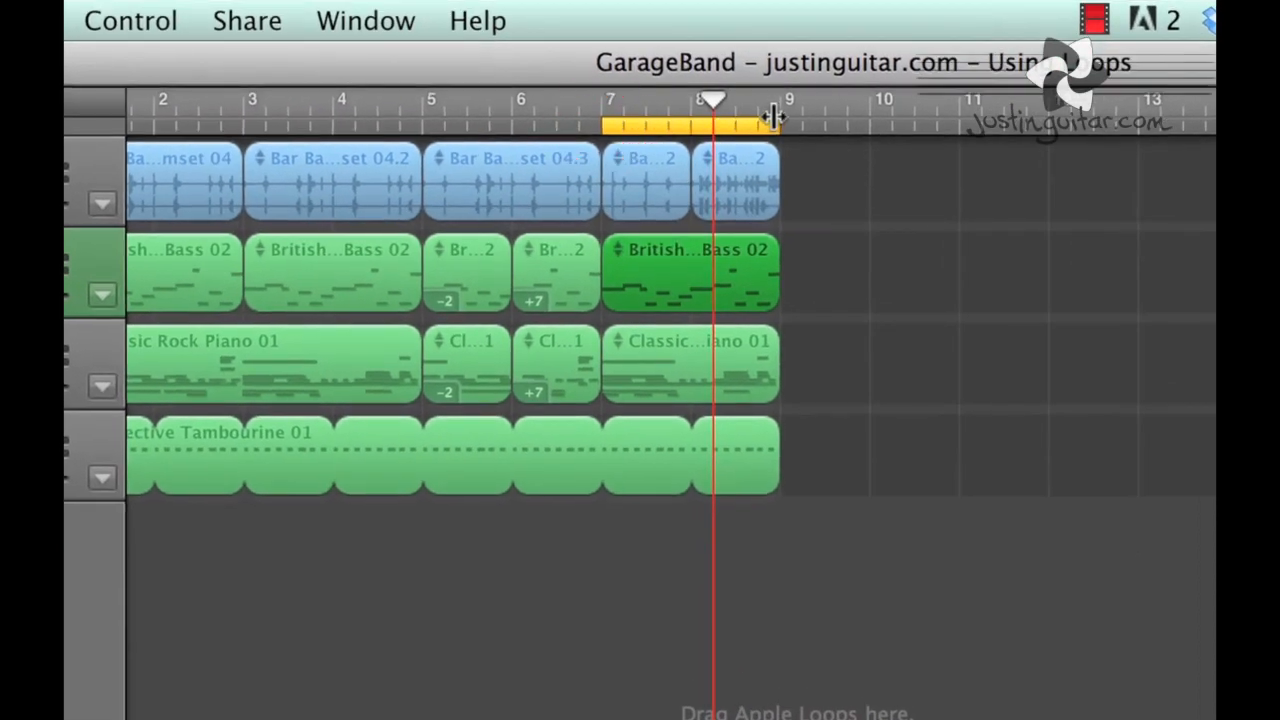
key("space")
scroll(773, 115, "right", 1)
scroll(773, 116, "left", 3)
scroll(779, 129, "left", 1)
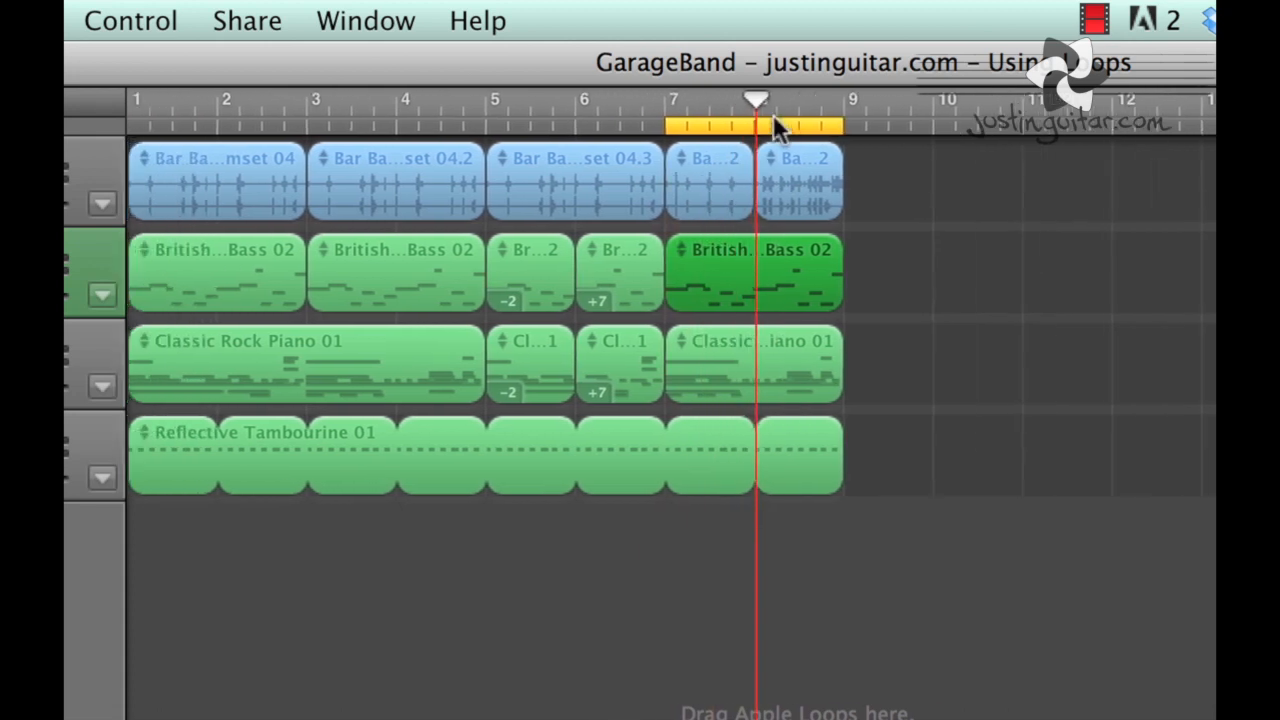
scroll(779, 129, "right", 1)
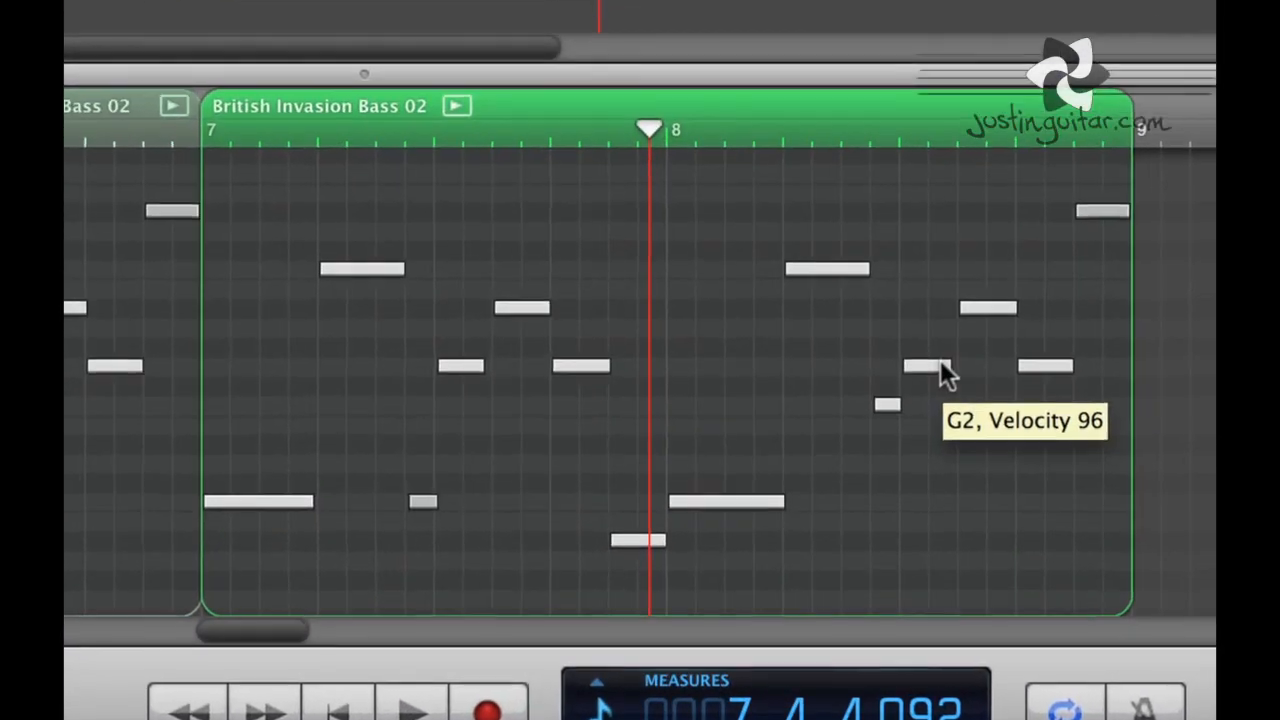
Rework the bass line in measure 8 by shortening the G2 and following notes and adding short higher and lower notes between them
left_click(733, 538)
left_click_drag(938, 362, 943, 223)
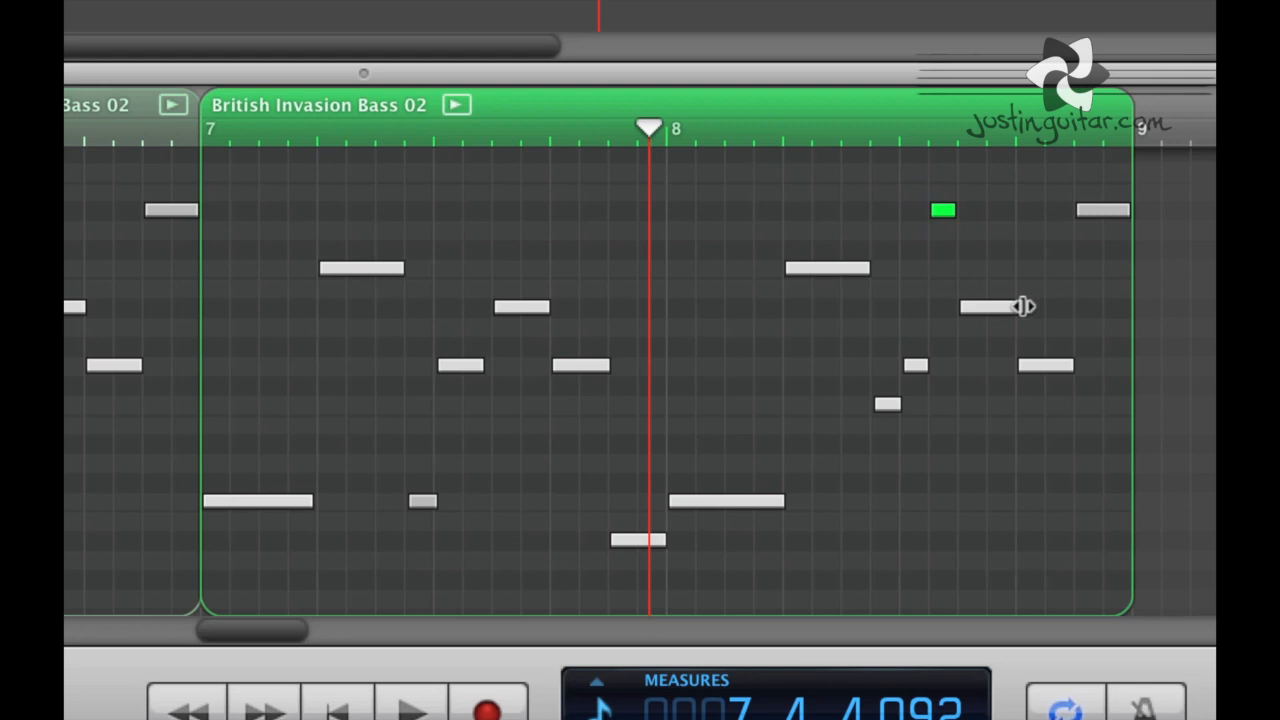
left_click(1003, 307)
left_click_drag(1003, 307, 991, 409)
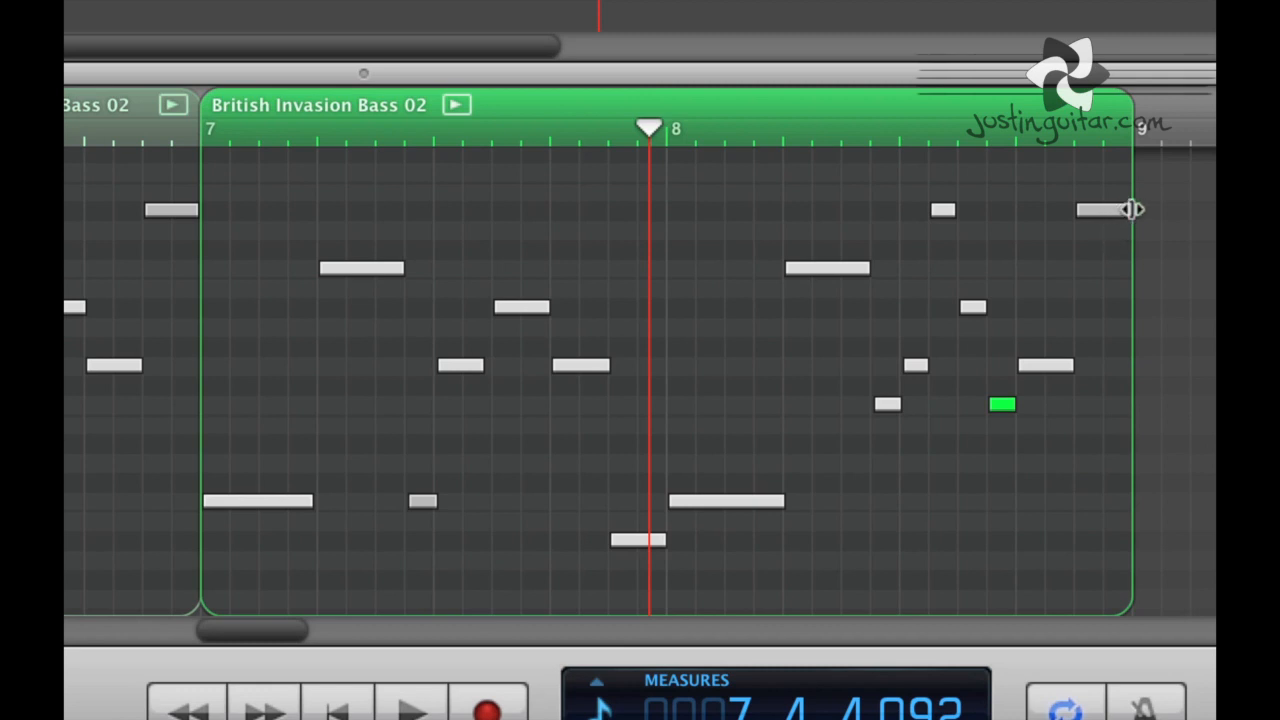
left_click_drag(1126, 209, 1128, 527)
key("space")
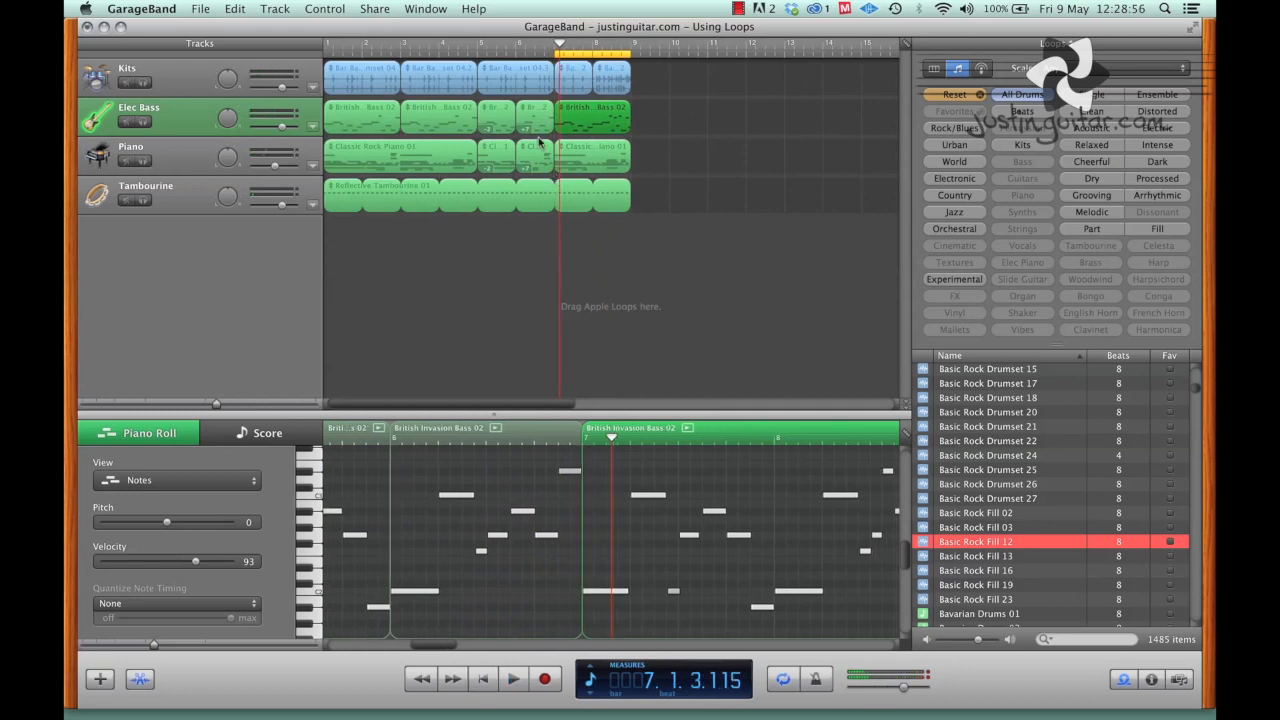
Extend the cycle region to cover measures 1 to 9 and play the track from the start
left_click(516, 240)
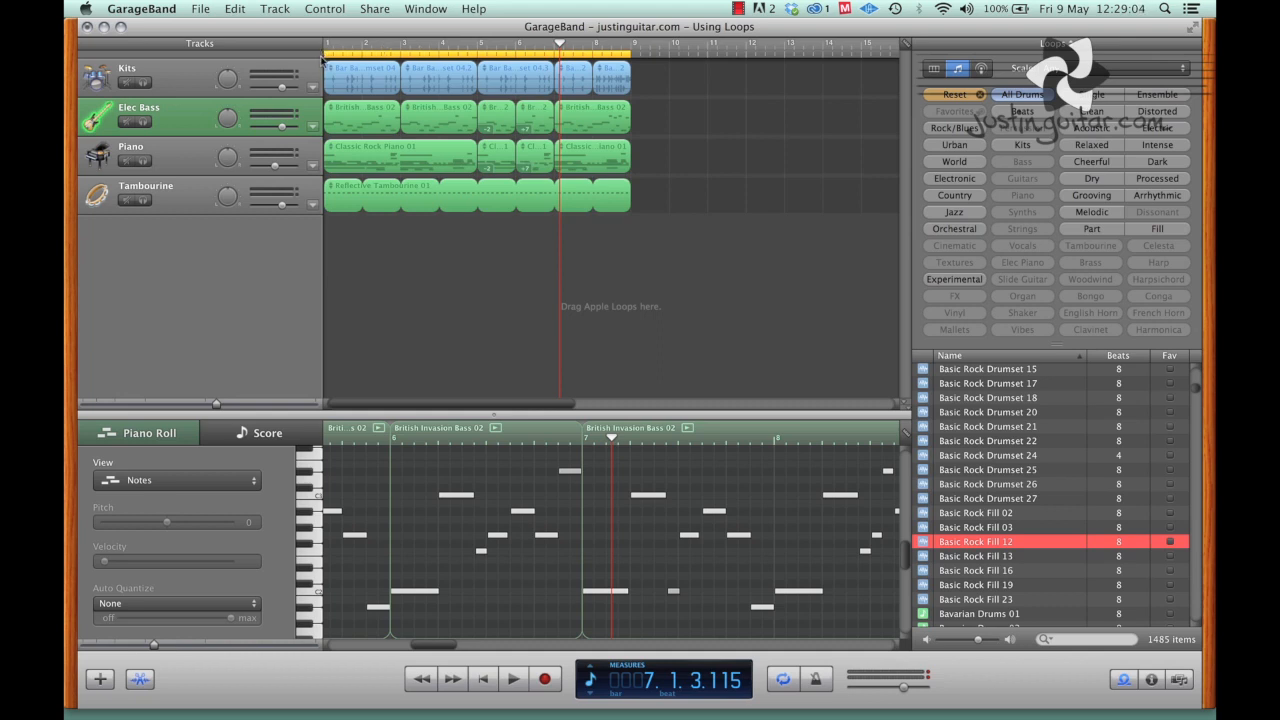
key("Home")
key("space")
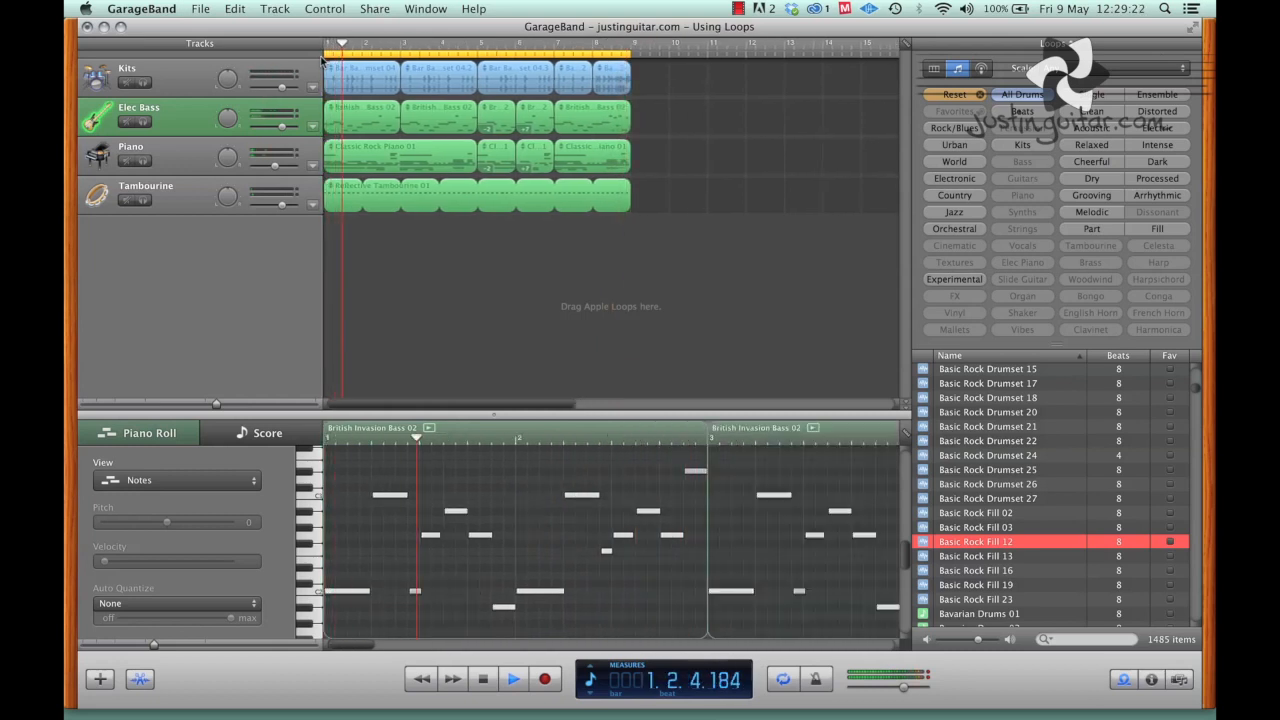
key("space")
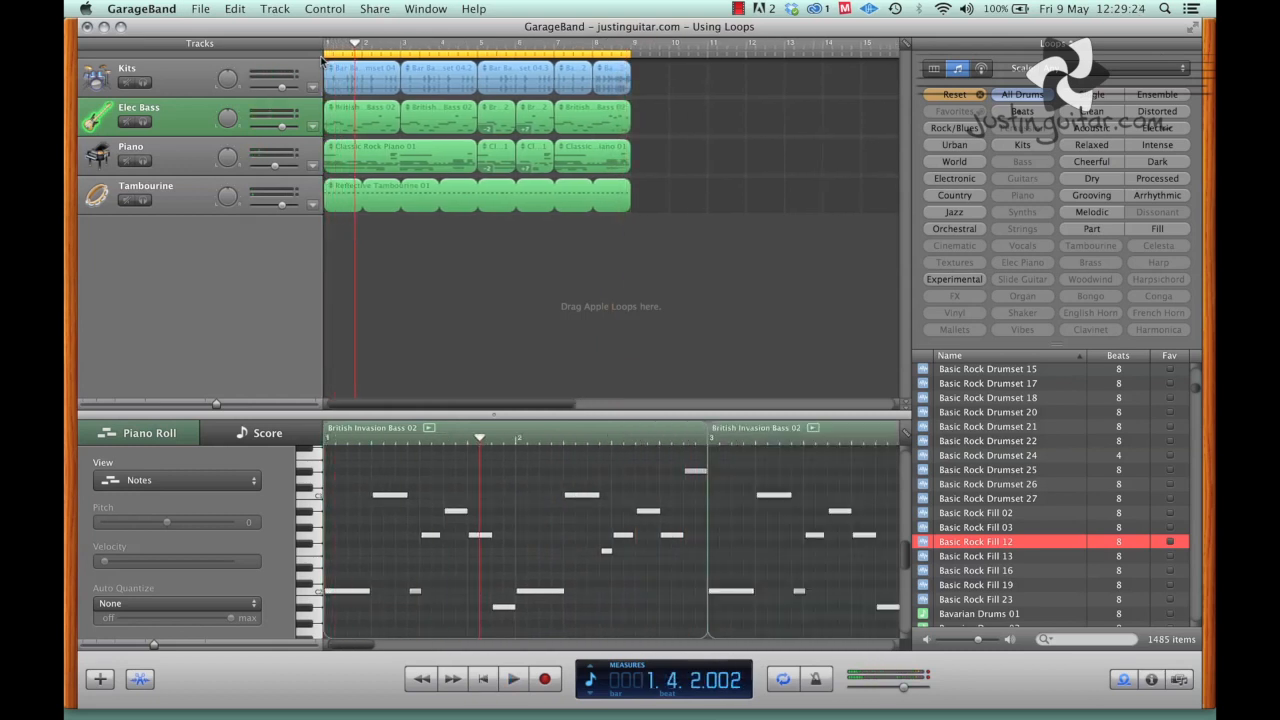
key("Return")
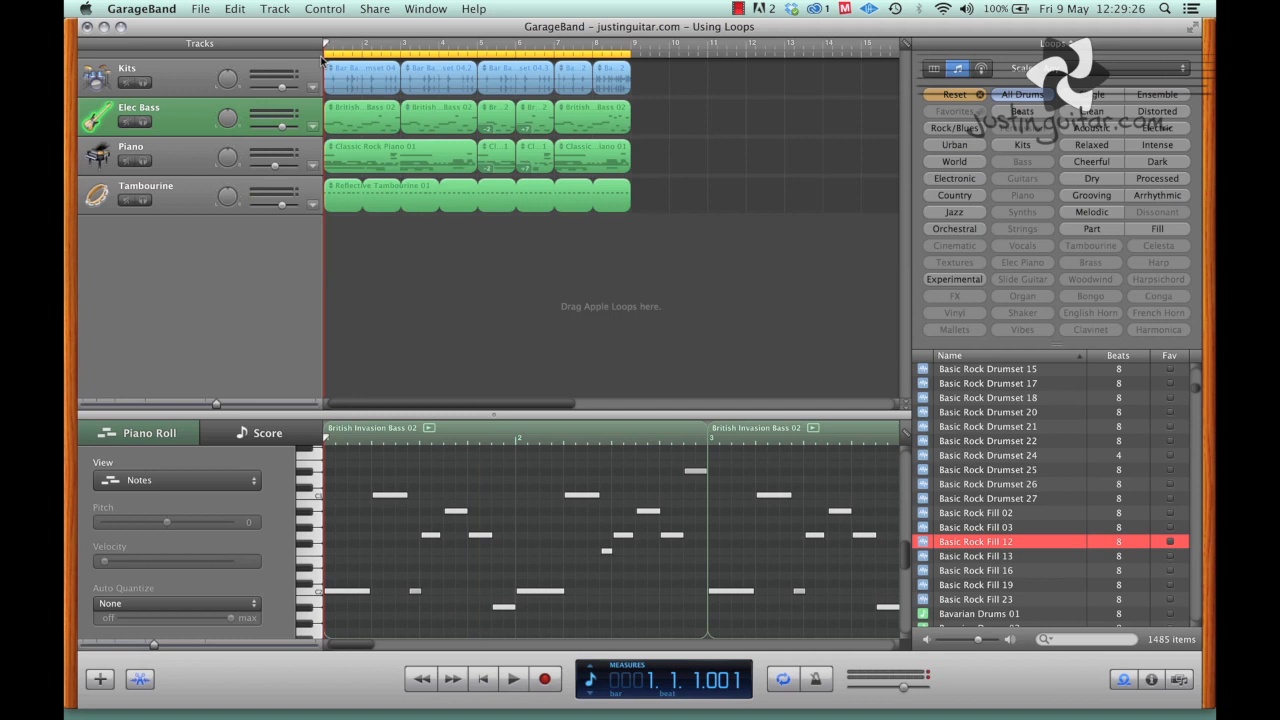